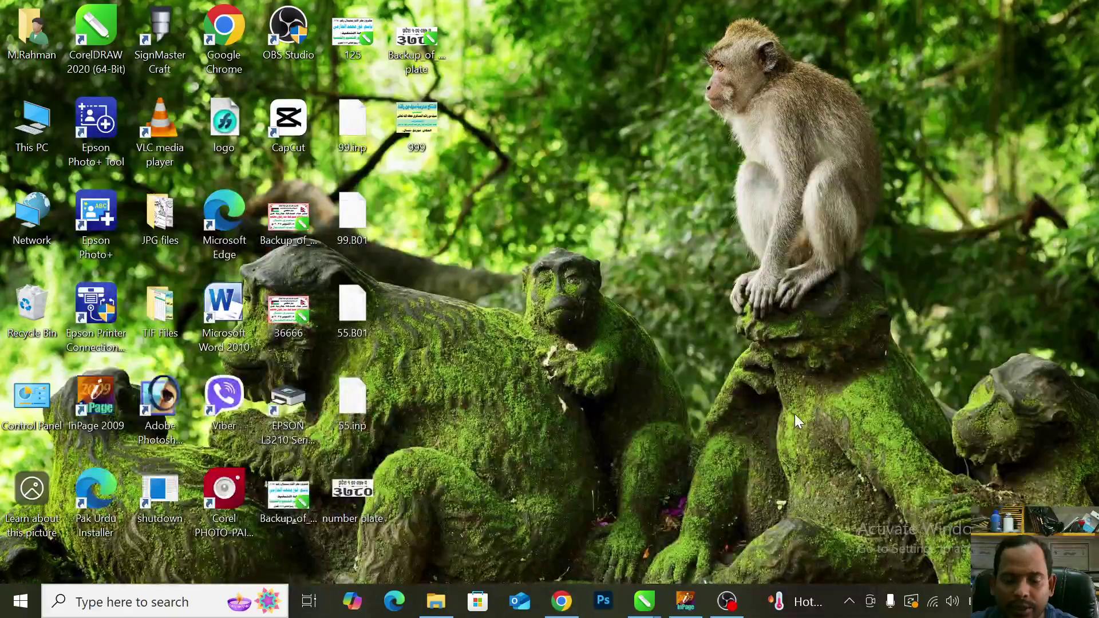
# - Switch to CorelDRAW, ungroup the Urdu sample layout and shift the smaller boy picture slightly up and left within the wrapped text
pyautogui.moveTo(658, 579)
pyautogui.click(836, 531)
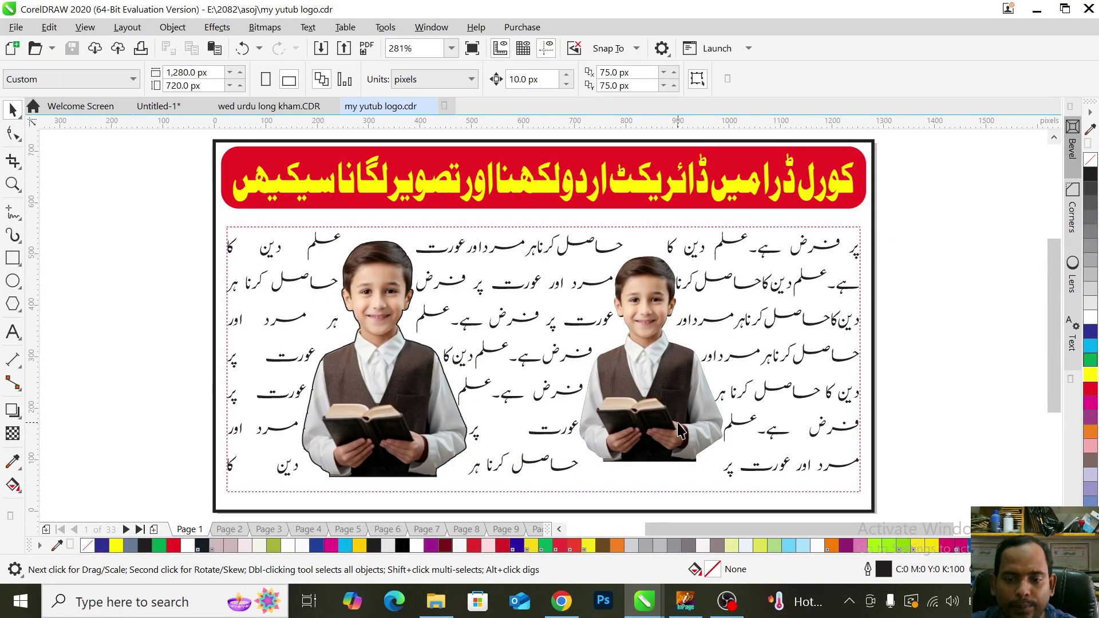
pyautogui.click(653, 387)
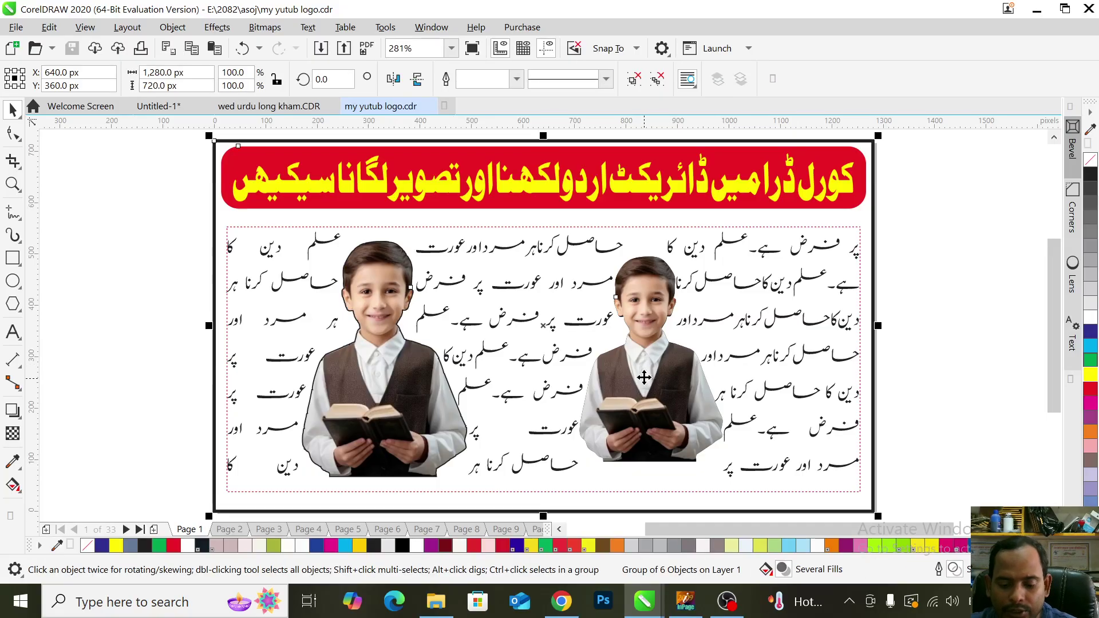
pyautogui.hotkey('ctrl', 'u')
pyautogui.click(647, 378)
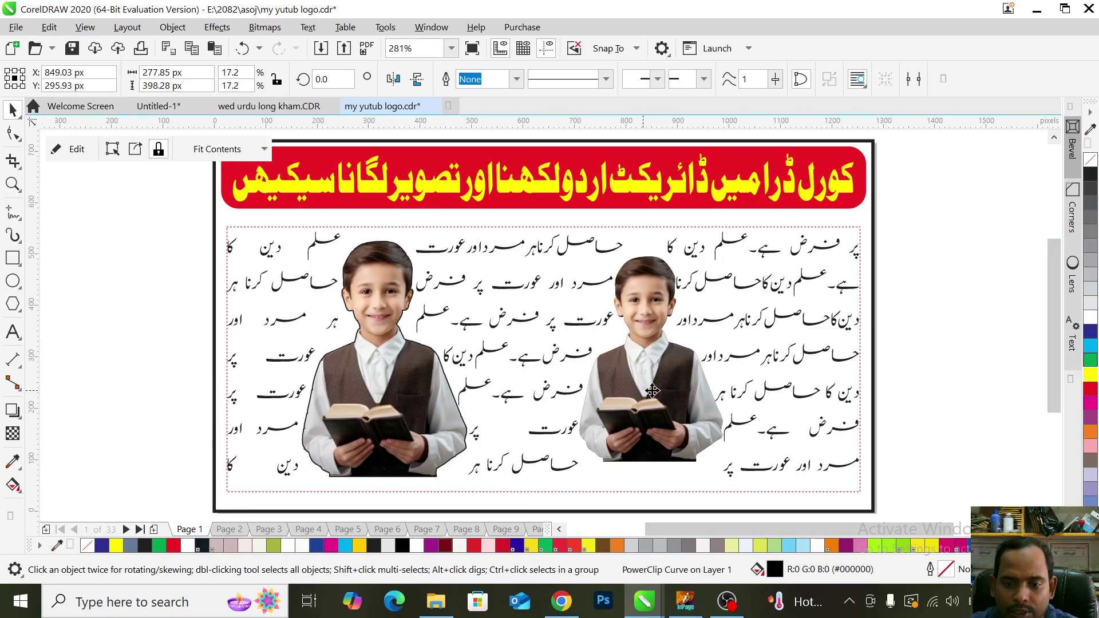
pyautogui.moveTo(646, 380)
pyautogui.mouseDown()
pyautogui.moveTo(710, 389)
pyautogui.moveTo(631, 379)
pyautogui.mouseUp()
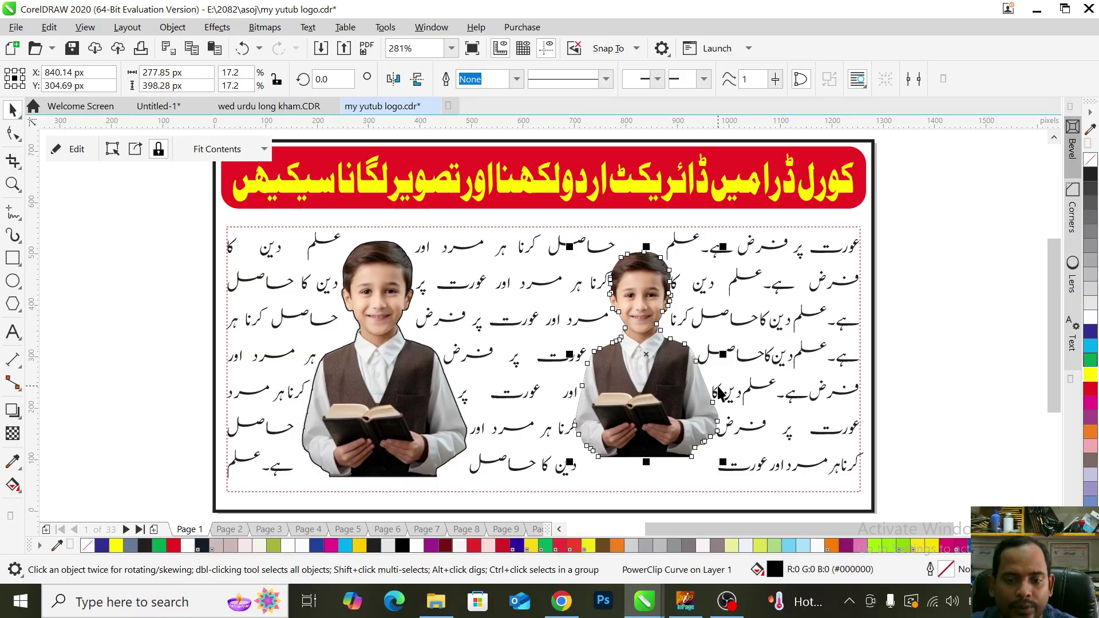
pyautogui.click(942, 376)
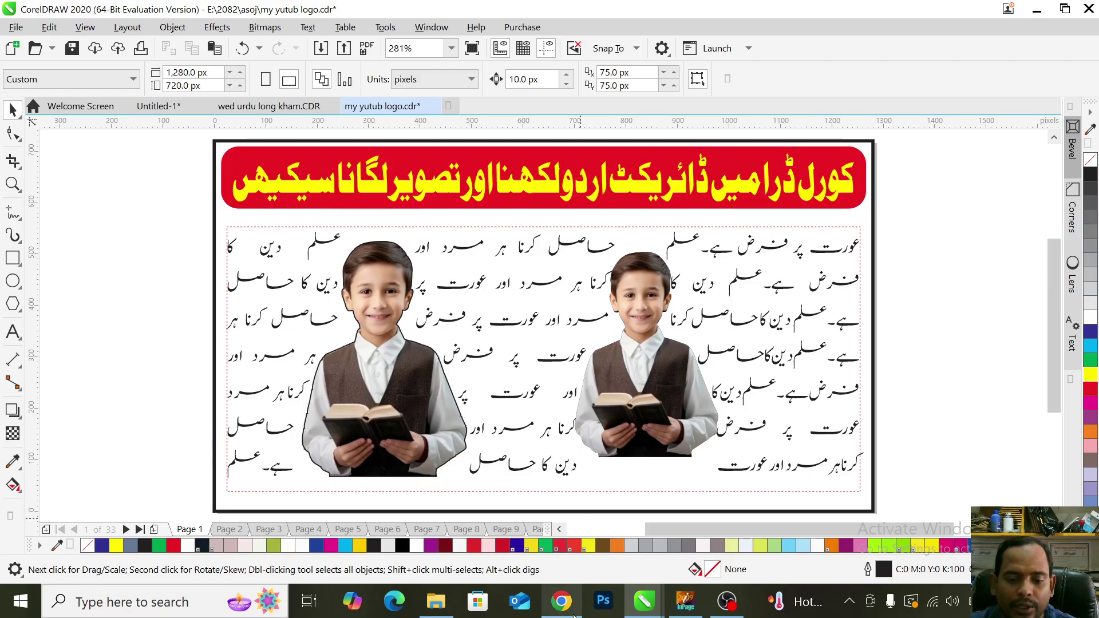
# - Show the Graphic Skills 4 u YouTube channel page in Chrome and return to CorelDRAW
pyautogui.click(561, 602)
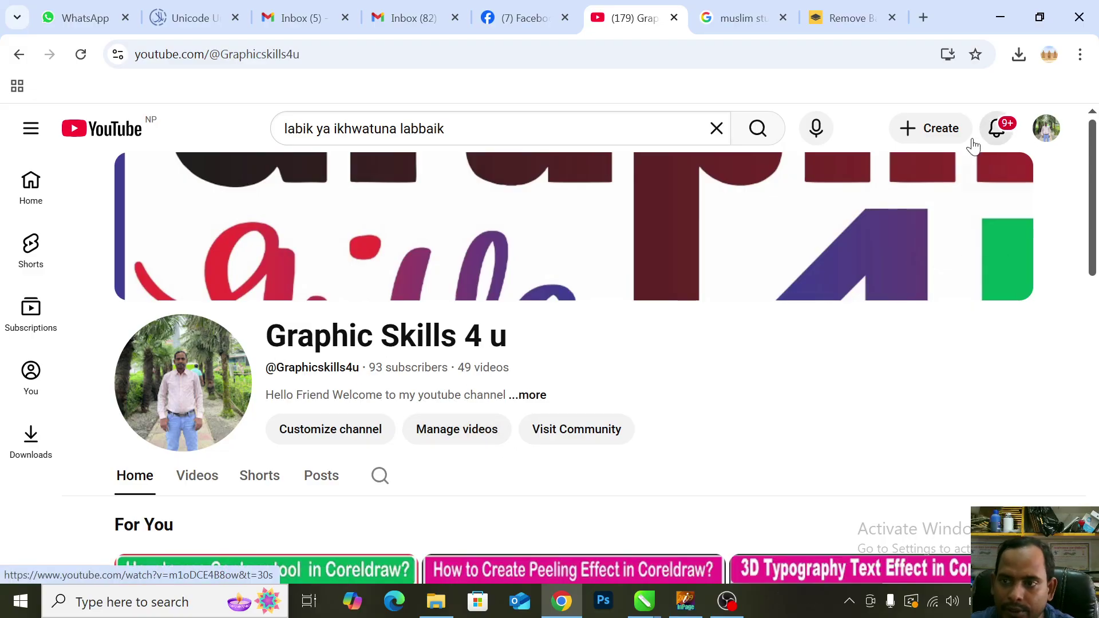
pyautogui.click(1001, 16)
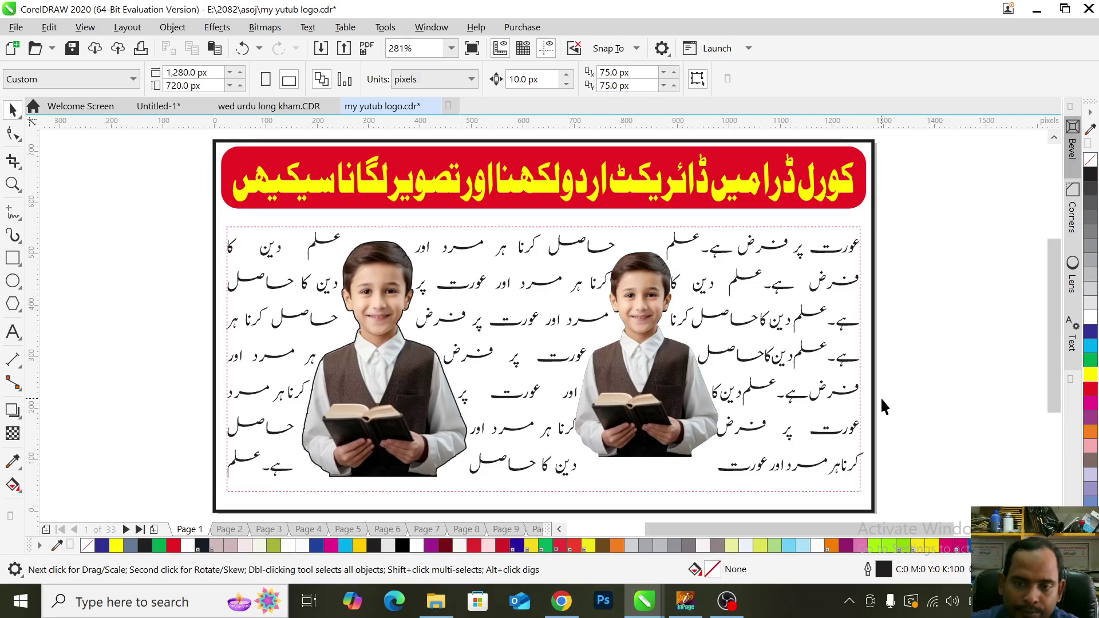
# - Create a new landscape A4 document and draw a rectangle about 10.44 by 6.69 inches on the page
pyautogui.hotkey('ctrl', 'n')
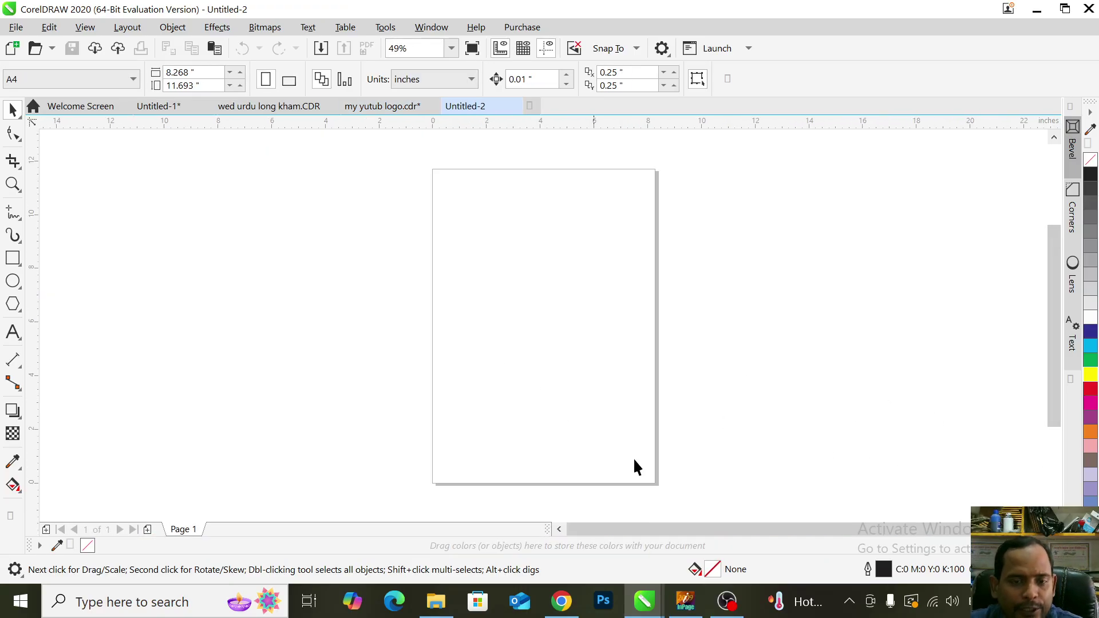
pyautogui.click(289, 80)
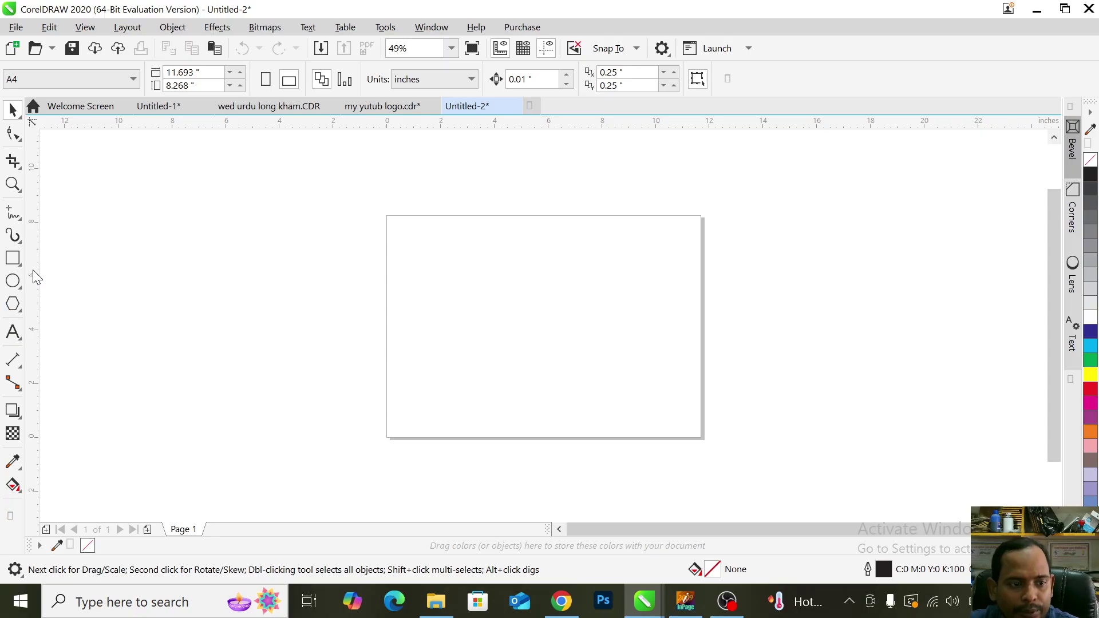
pyautogui.click(14, 259)
pyautogui.moveTo(408, 242); pyautogui.dragTo(689, 422)
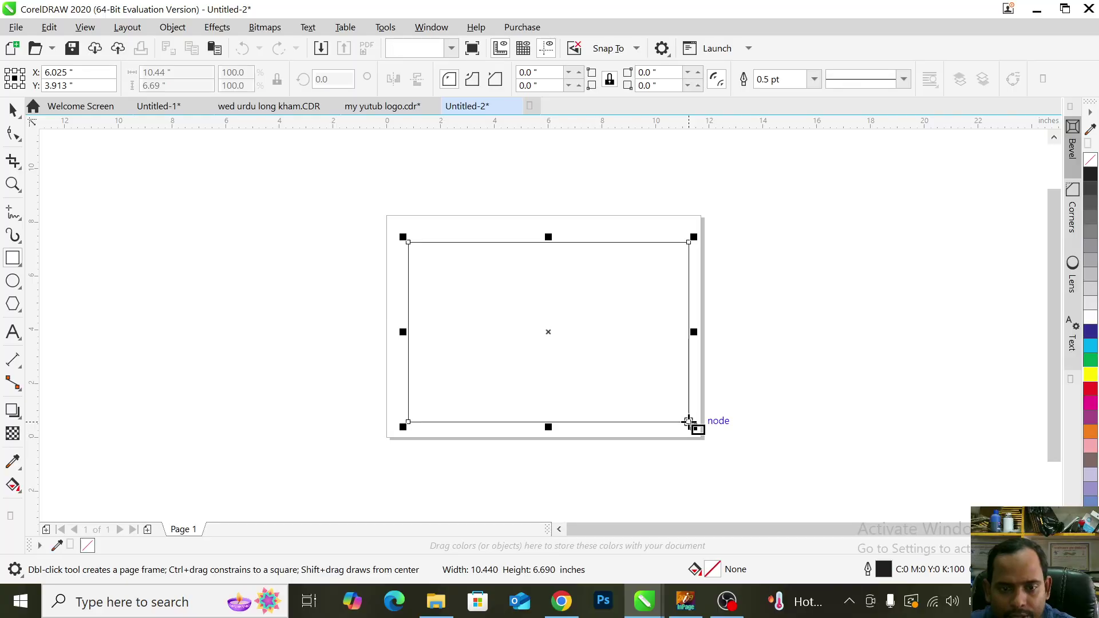
# - Center the rectangle on the page and set its outline width to 2 pt
pyautogui.press('space')
pyautogui.press('p')
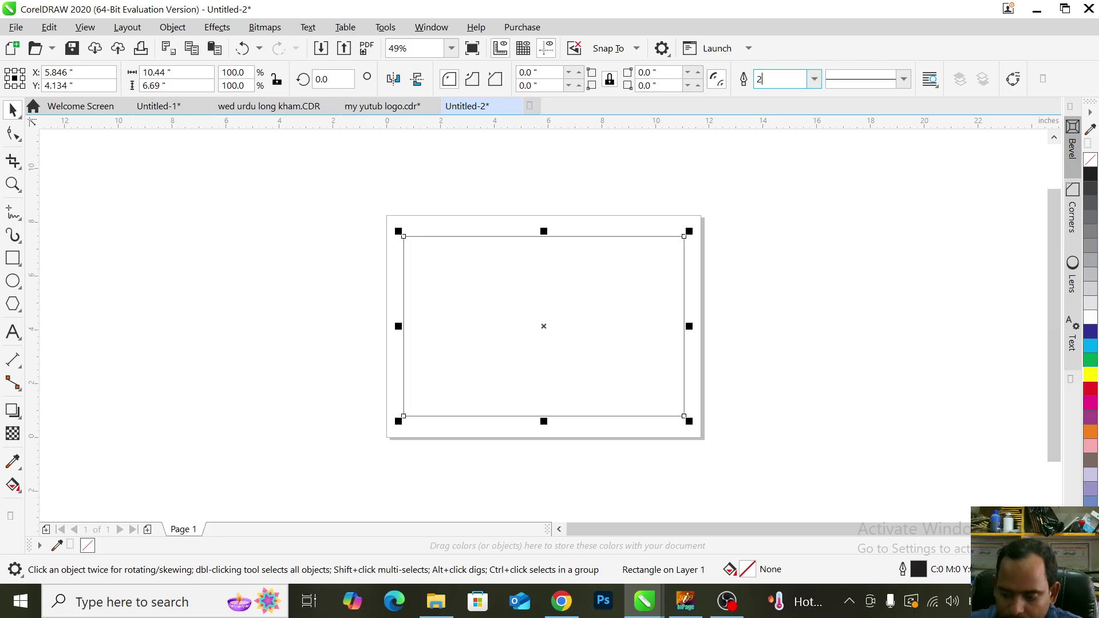
pyautogui.write('2')
pyautogui.press('Return')
pyautogui.hotkey('shift', 'F2')
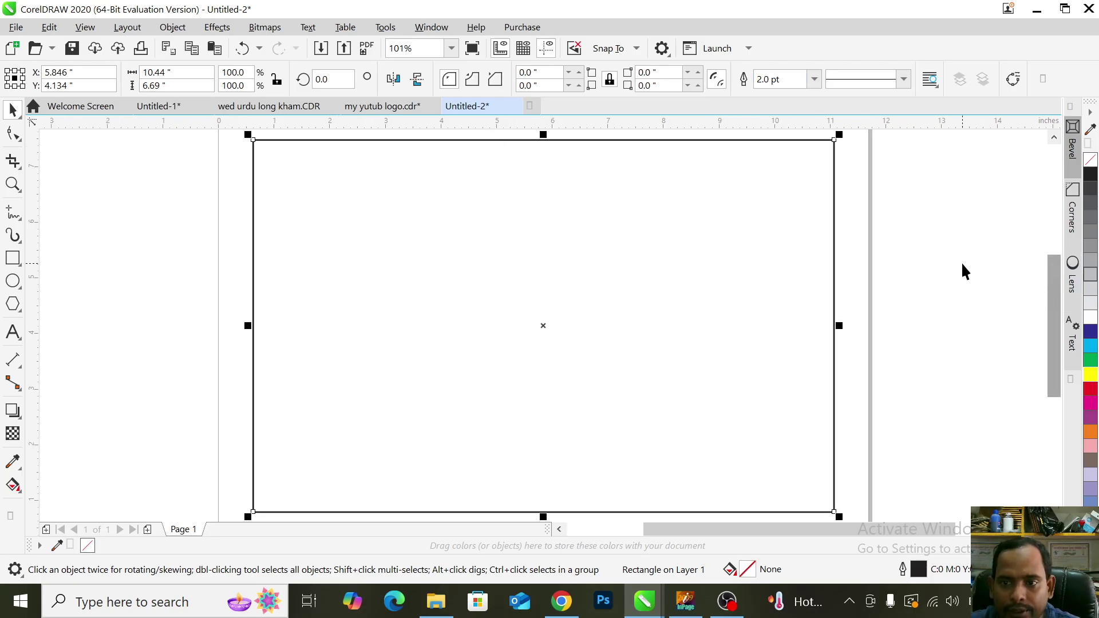
pyautogui.click(957, 262)
pyautogui.click(659, 326)
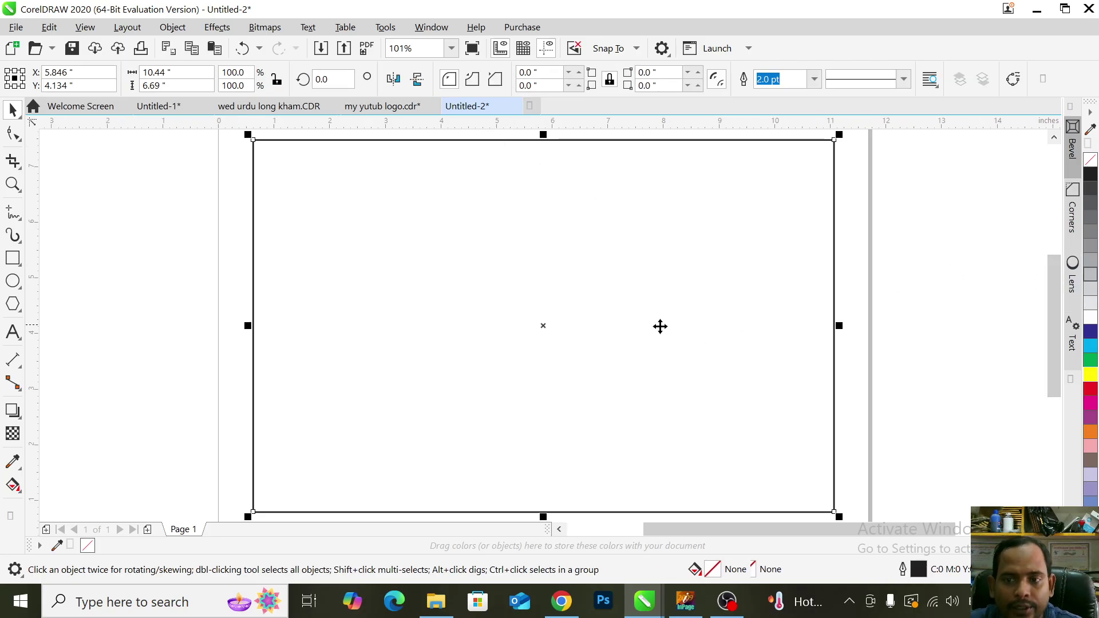
pyautogui.click(902, 339)
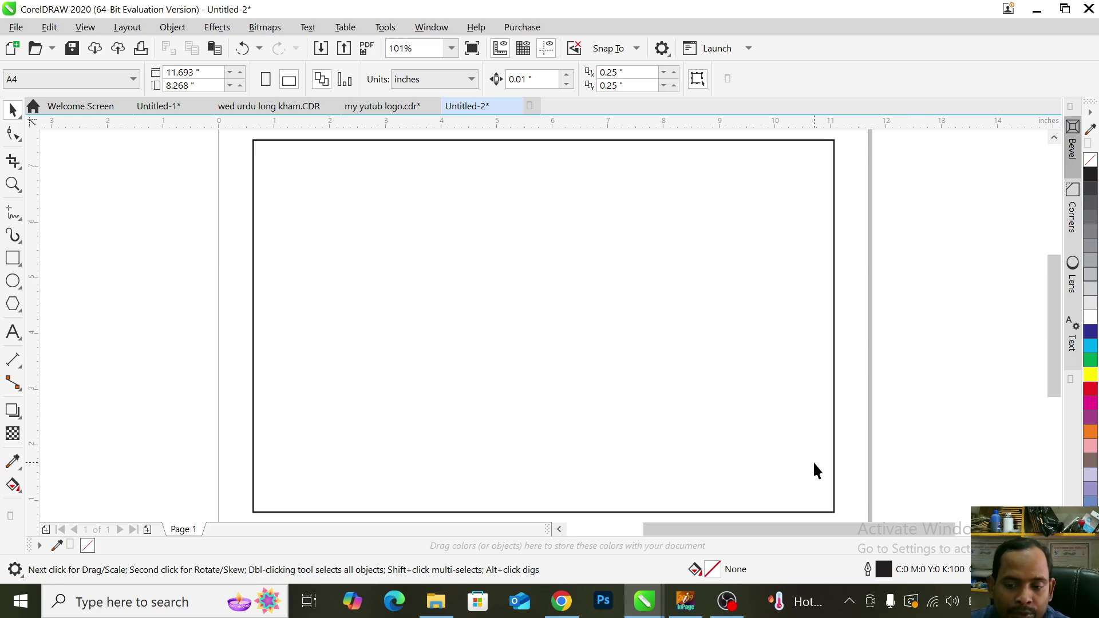
# - Check which keyboard input languages are installed in Windows
pyautogui.click(979, 601)
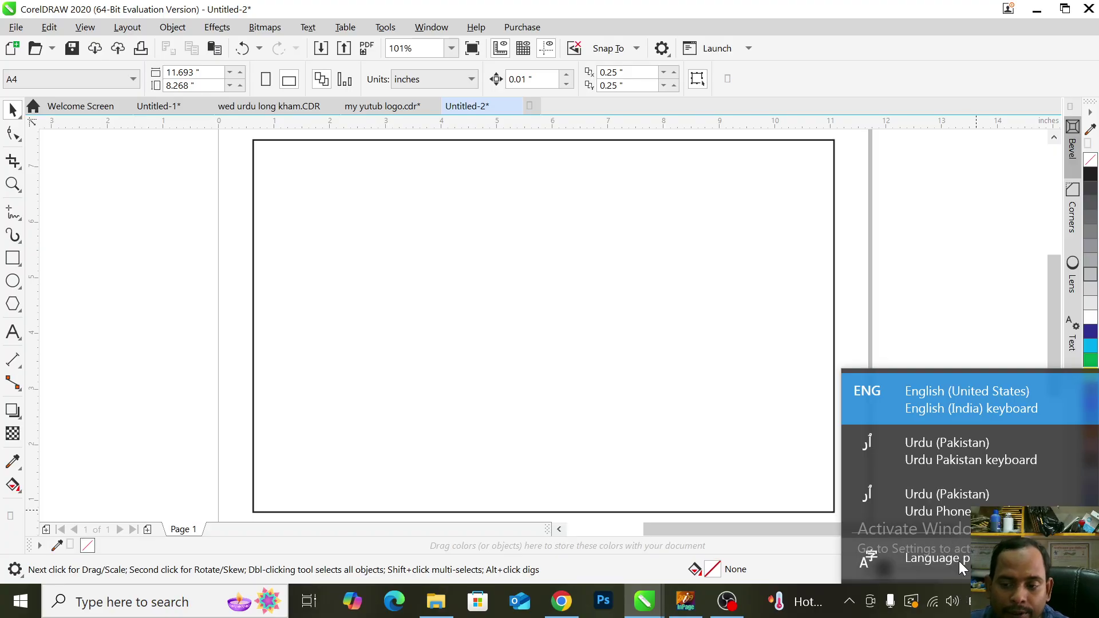
pyautogui.click(935, 302)
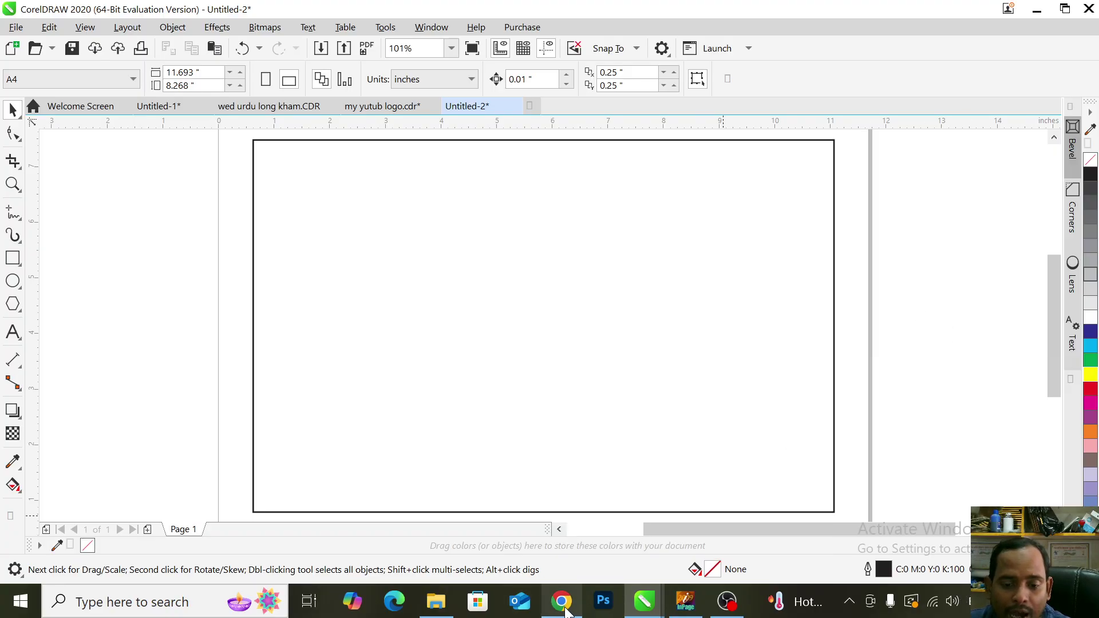
# - Search Google for "urdu phonetic keyboard" in a new Chrome tab
pyautogui.click(561, 601)
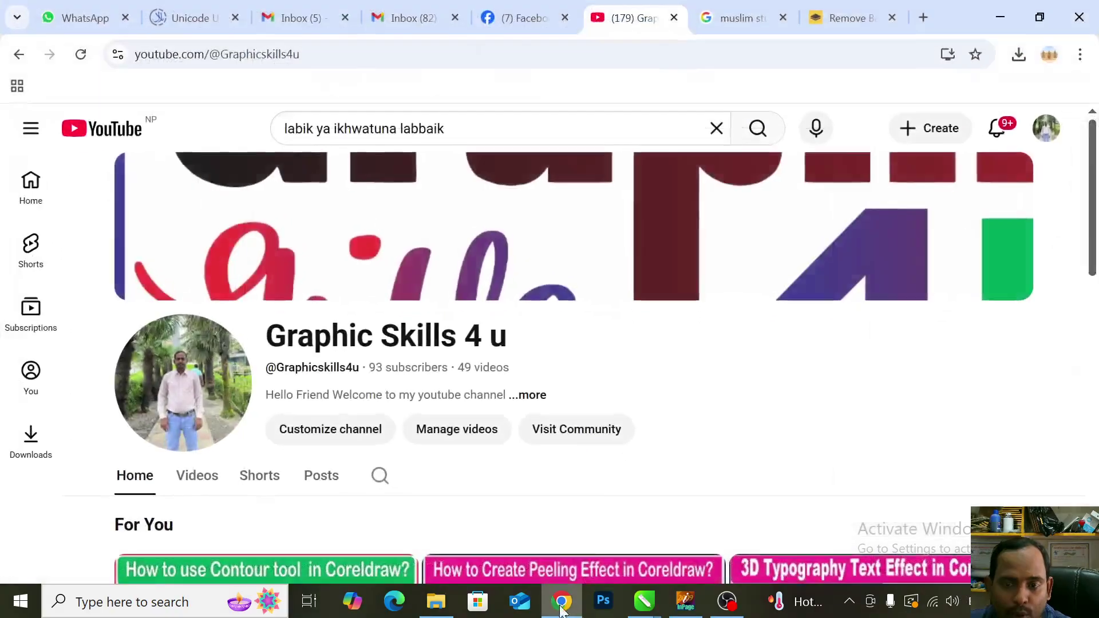
pyautogui.click(924, 16)
pyautogui.write('ur')
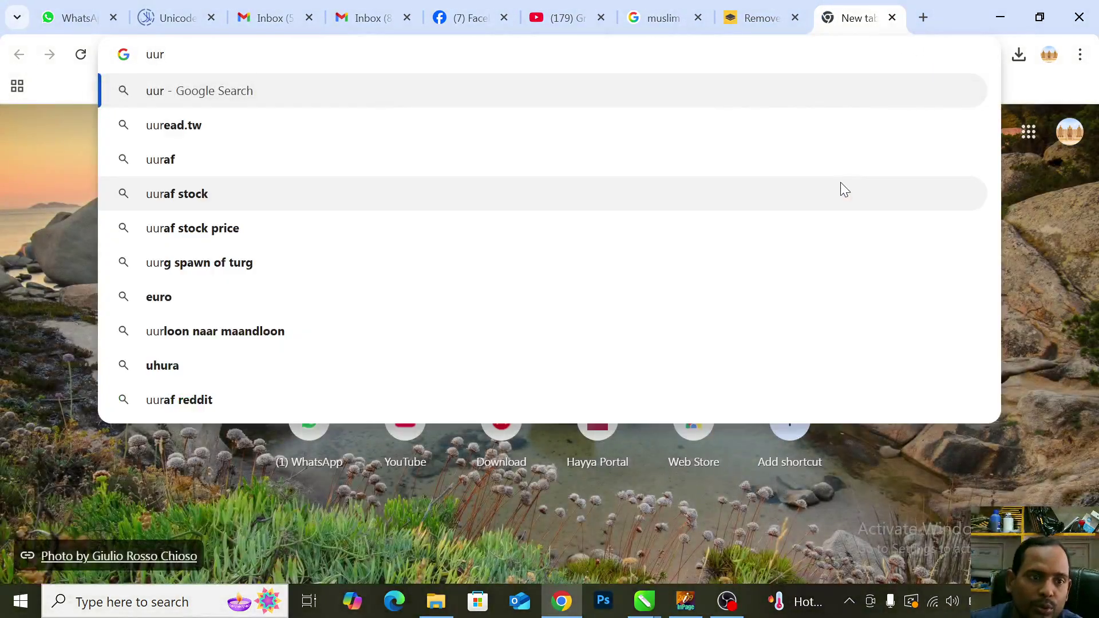
pyautogui.write('du f')
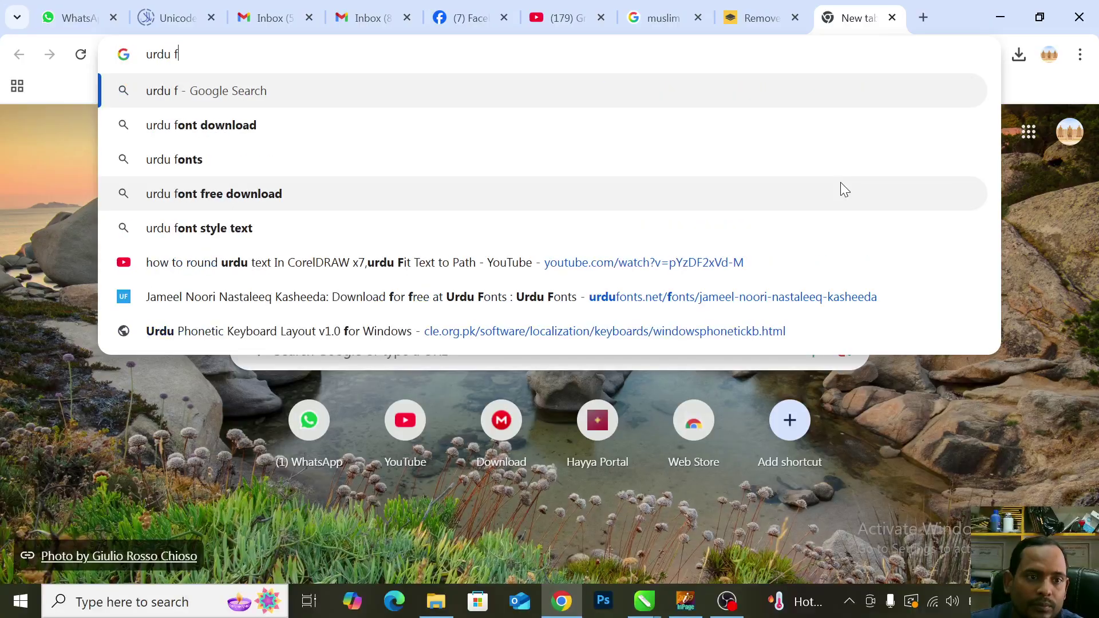
pyautogui.press('BackSpace')
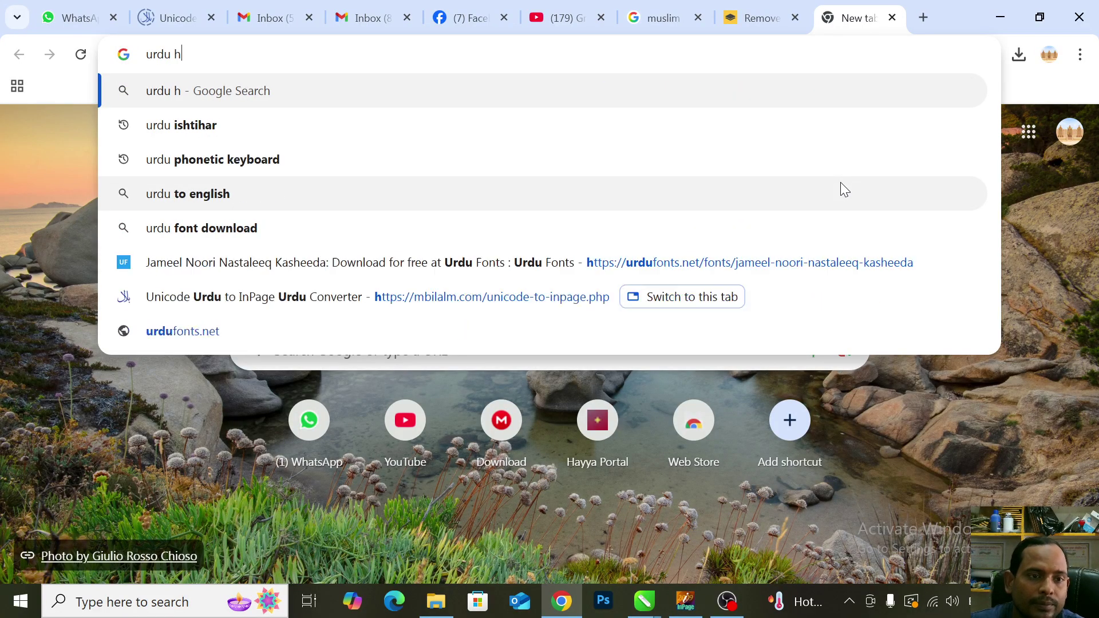
pyautogui.write('pho')
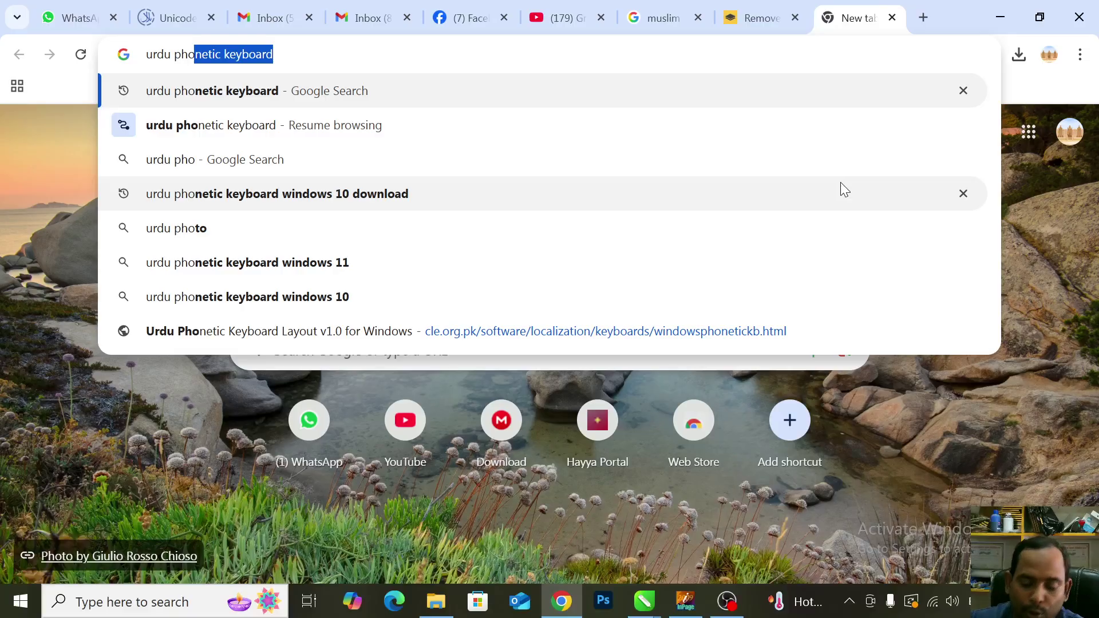
pyautogui.press('Return')
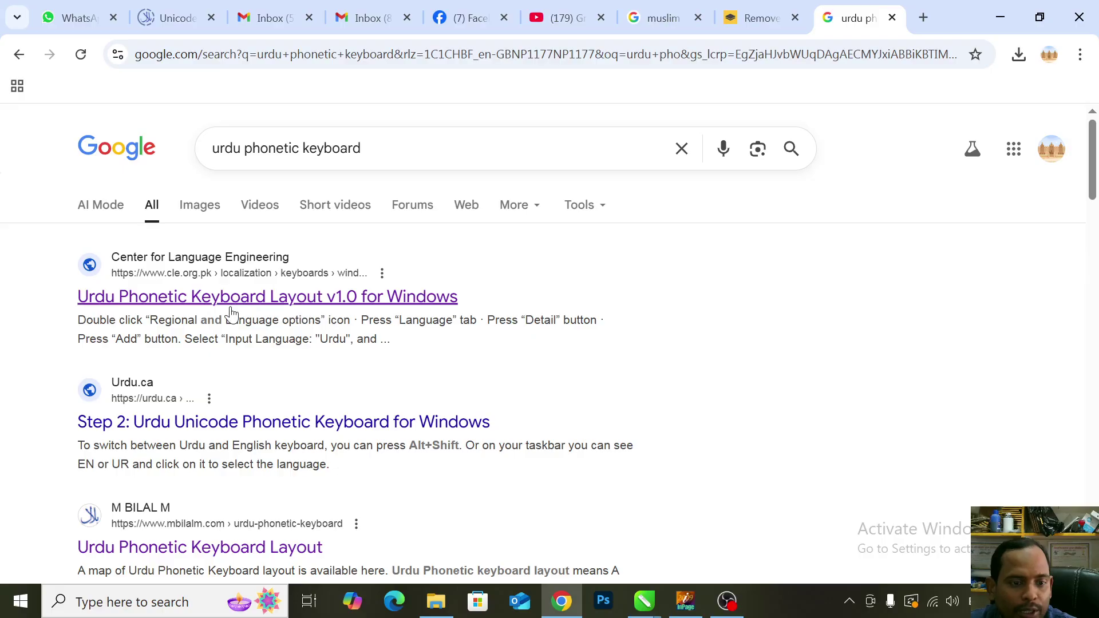
# - Look through the search results for Urdu phonetic keyboard downloads and return to CorelDRAW
pyautogui.scroll(-3, 245, 319)
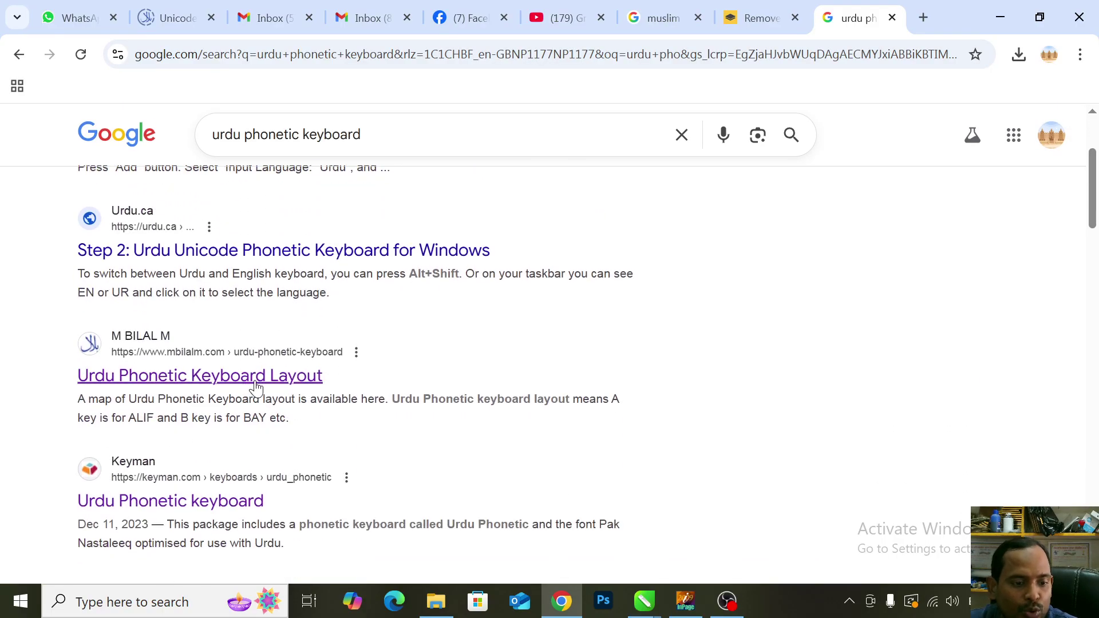
pyautogui.scroll(-1, 256, 389)
pyautogui.scroll(-3, 269, 407)
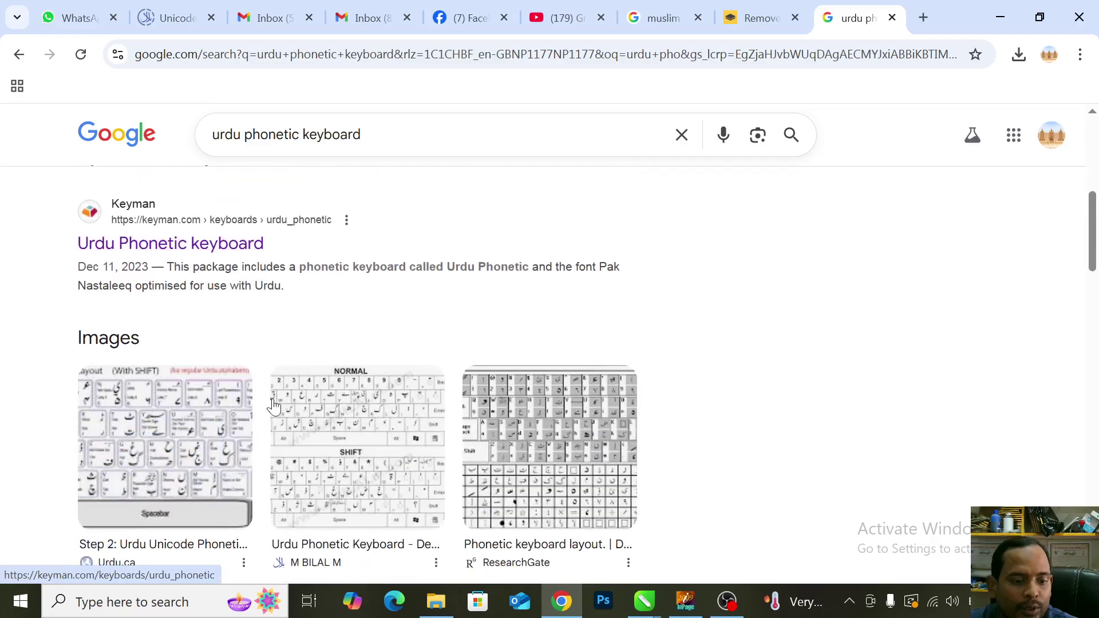
pyautogui.scroll(-4, 527, 404)
pyautogui.scroll(-1, 520, 407)
pyautogui.scroll(10, 518, 405)
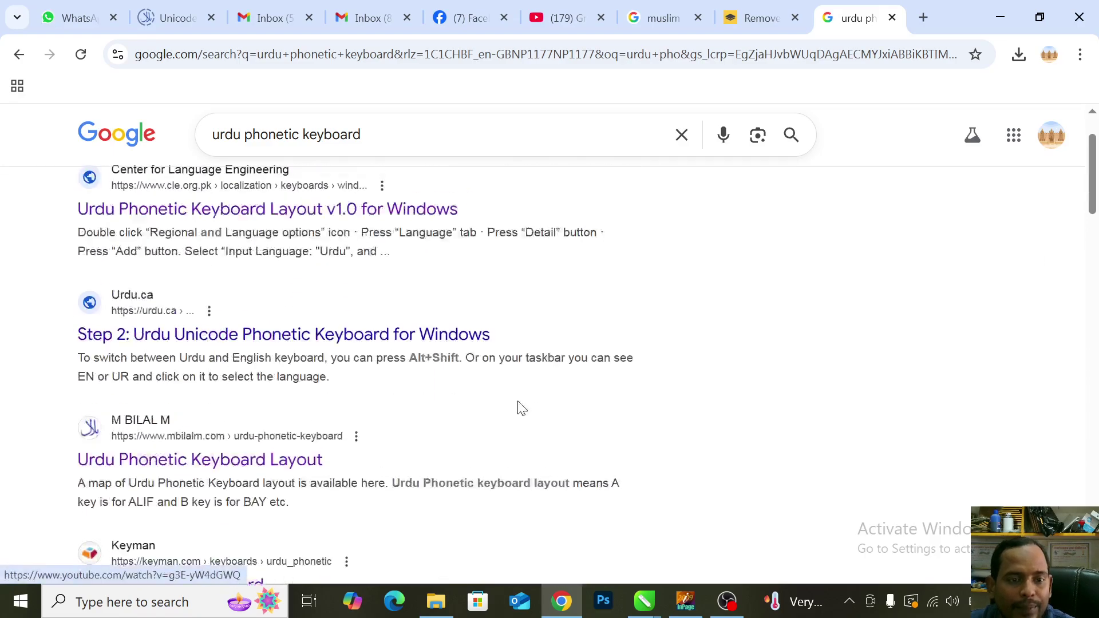
pyautogui.click(998, 18)
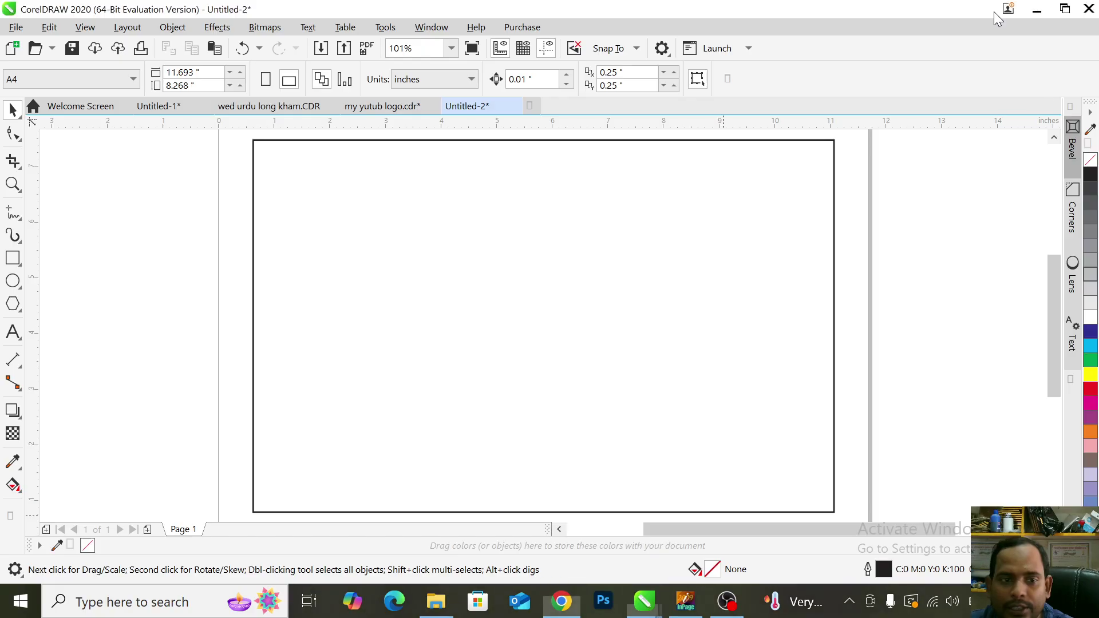
# - Switch to File Explorer and open the Urdu Phonetic Keyboard folder inside the software folder on drive D
pyautogui.click(435, 601)
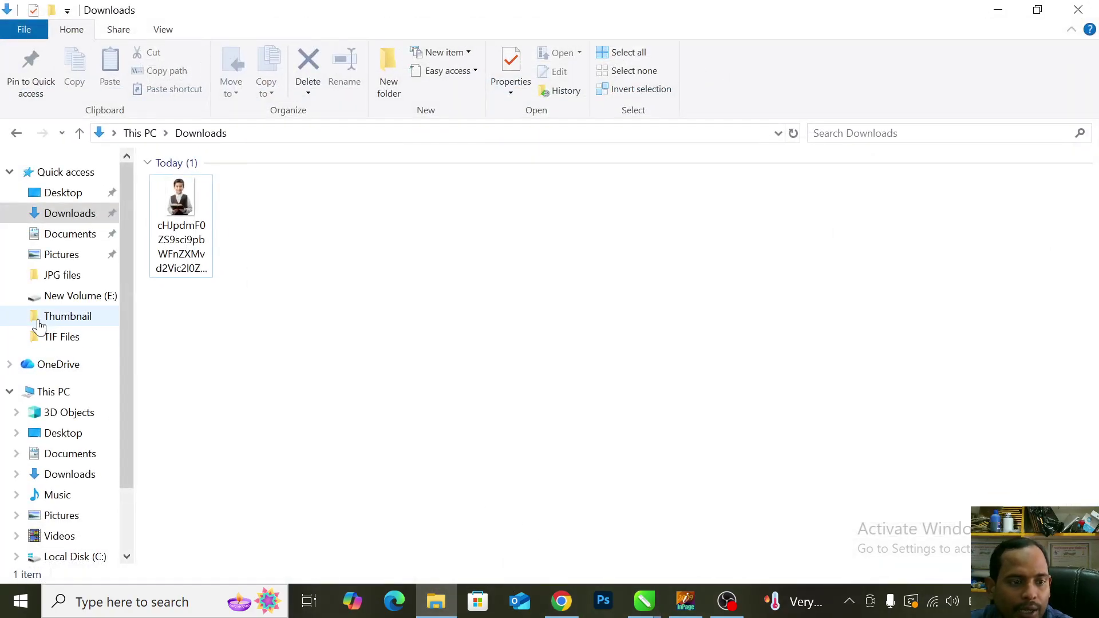
pyautogui.click(72, 412)
pyautogui.click(53, 393)
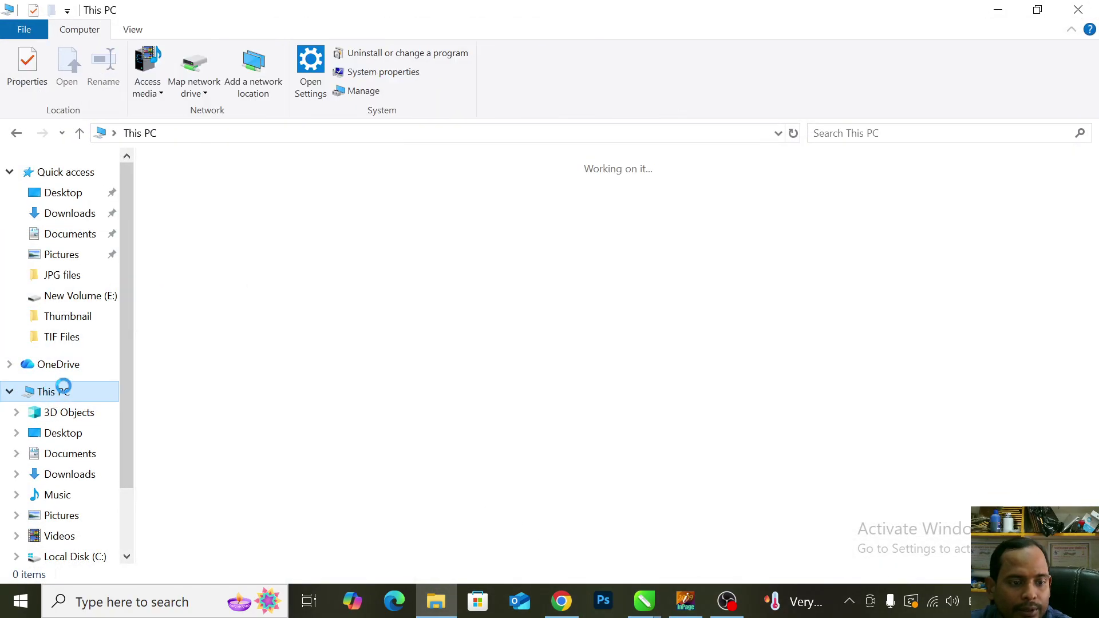
pyautogui.doubleClick(484, 318)
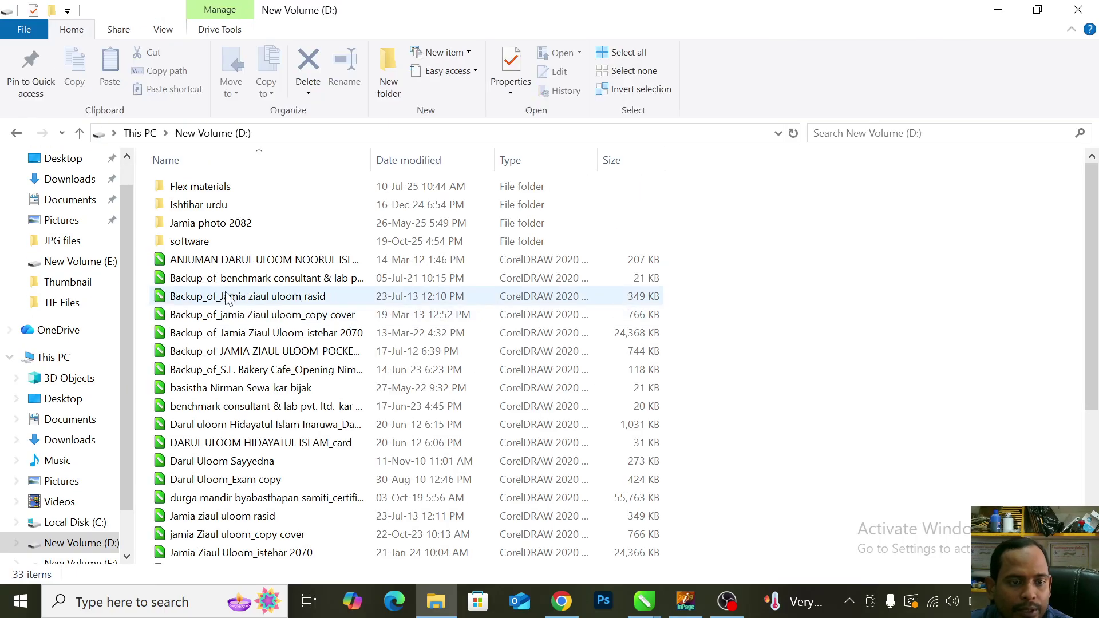
pyautogui.click(205, 242)
pyautogui.doubleClick(205, 243)
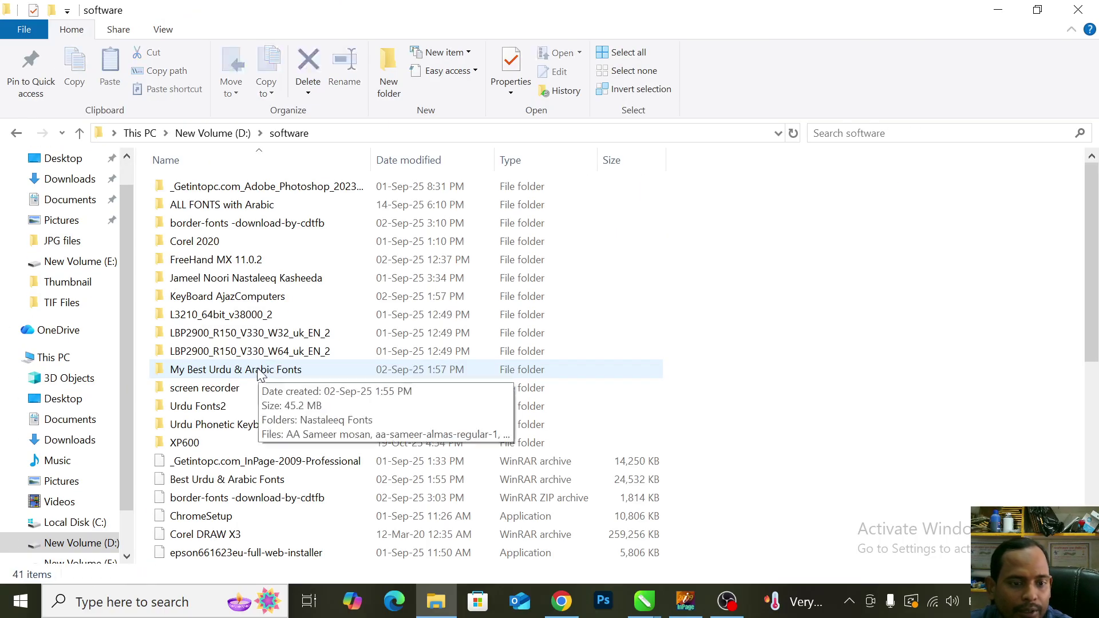
pyautogui.click(269, 388)
pyautogui.doubleClick(233, 432)
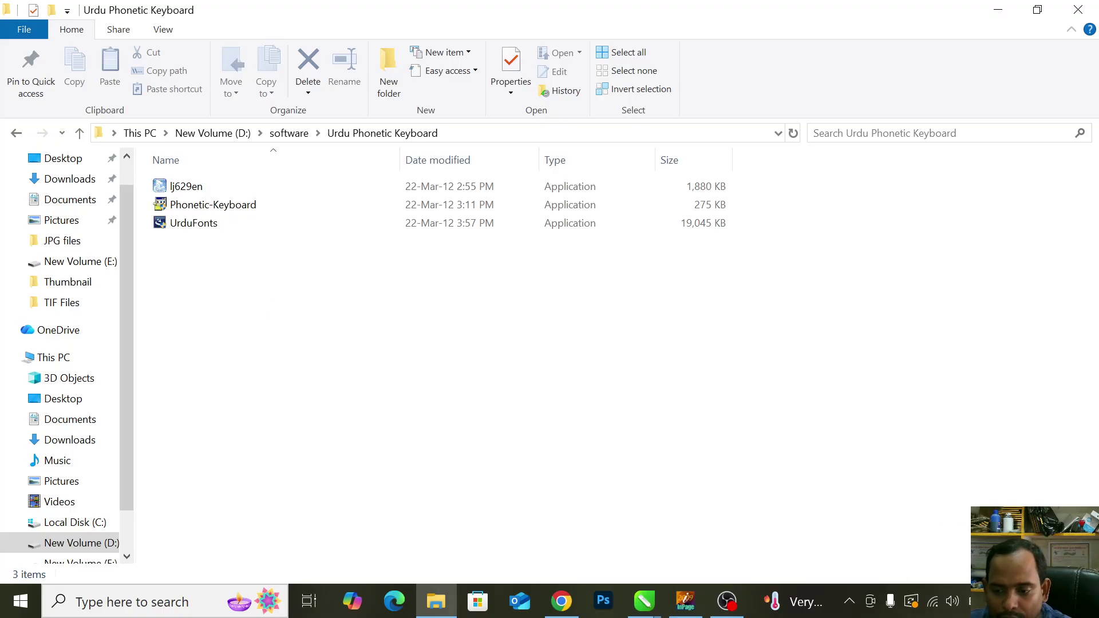
# - Review the installed input languages and the installers in the Urdu Phonetic Keyboard folder, and close the File Explorer window
pyautogui.click(981, 602)
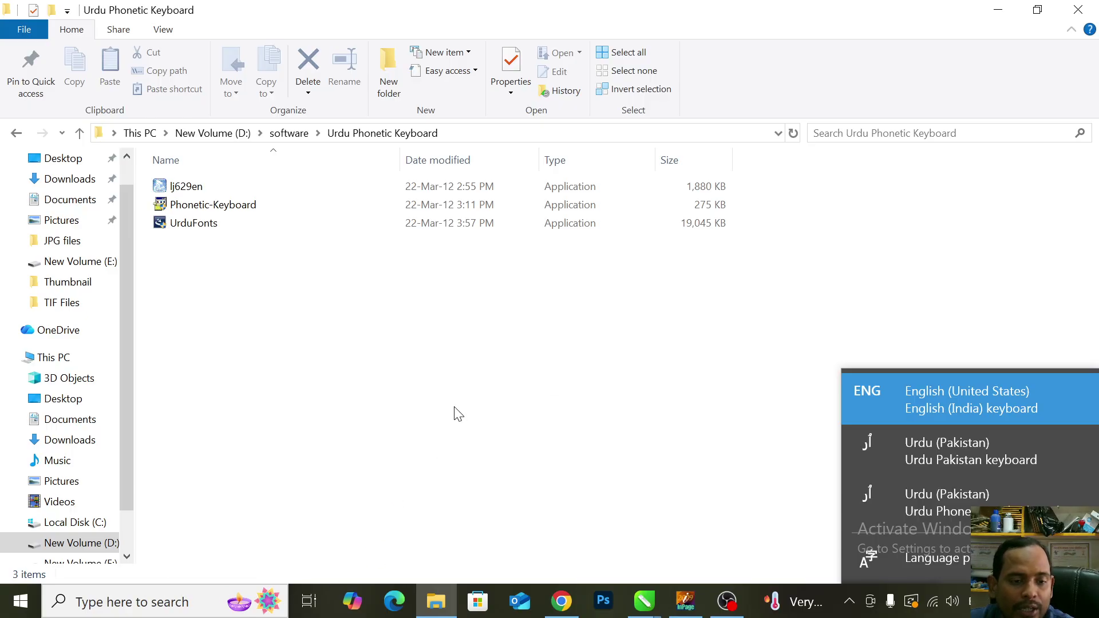
pyautogui.click(721, 473)
pyautogui.click(79, 133)
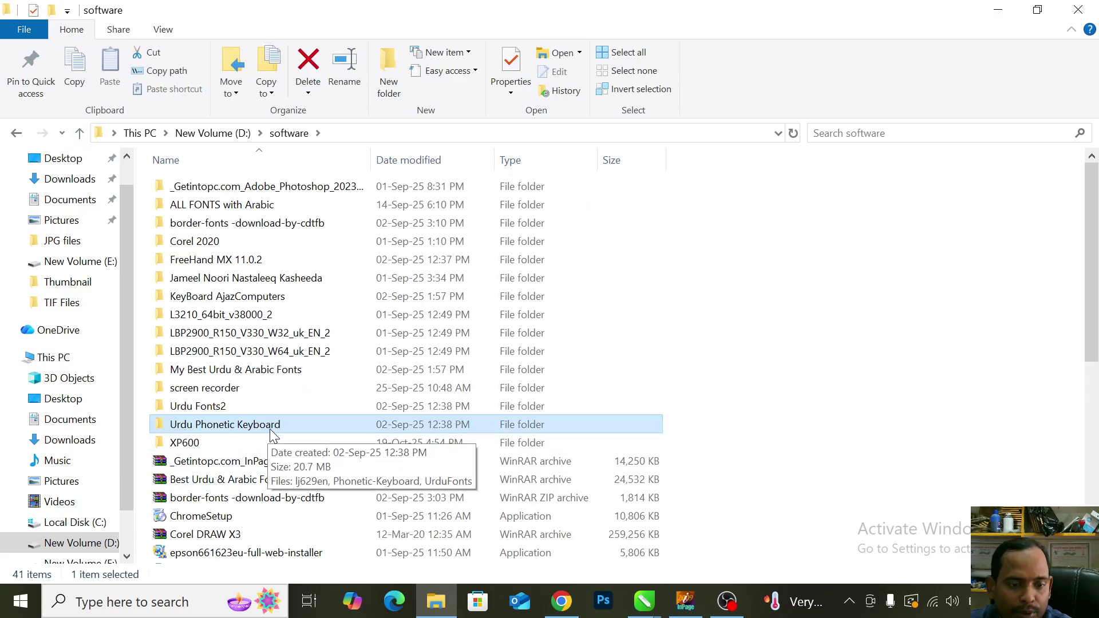
pyautogui.doubleClick(225, 425)
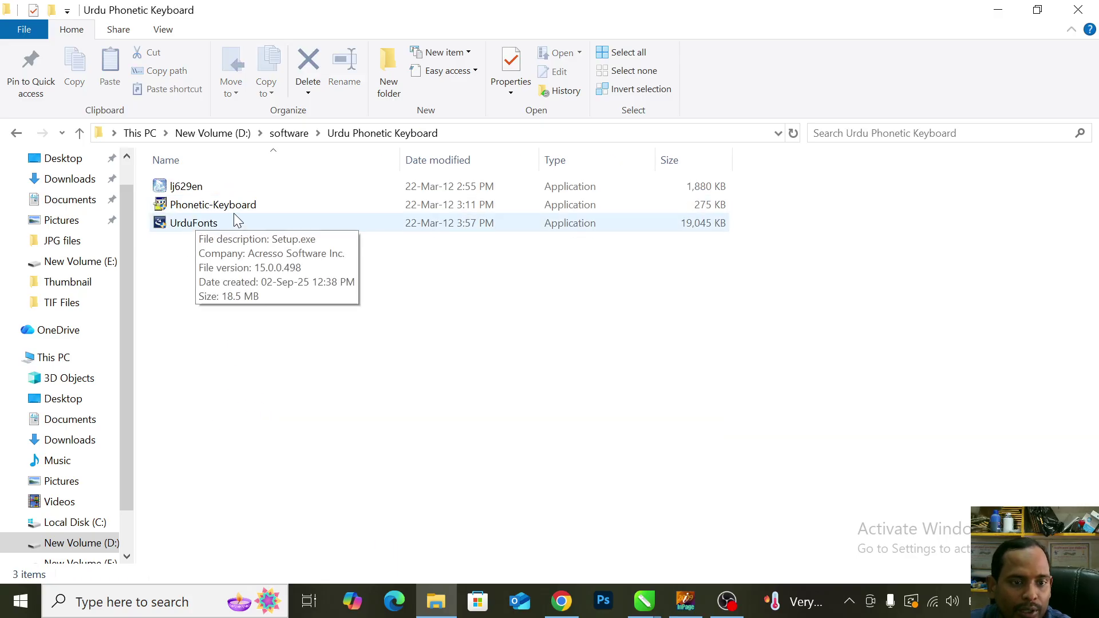
pyautogui.click(1078, 8)
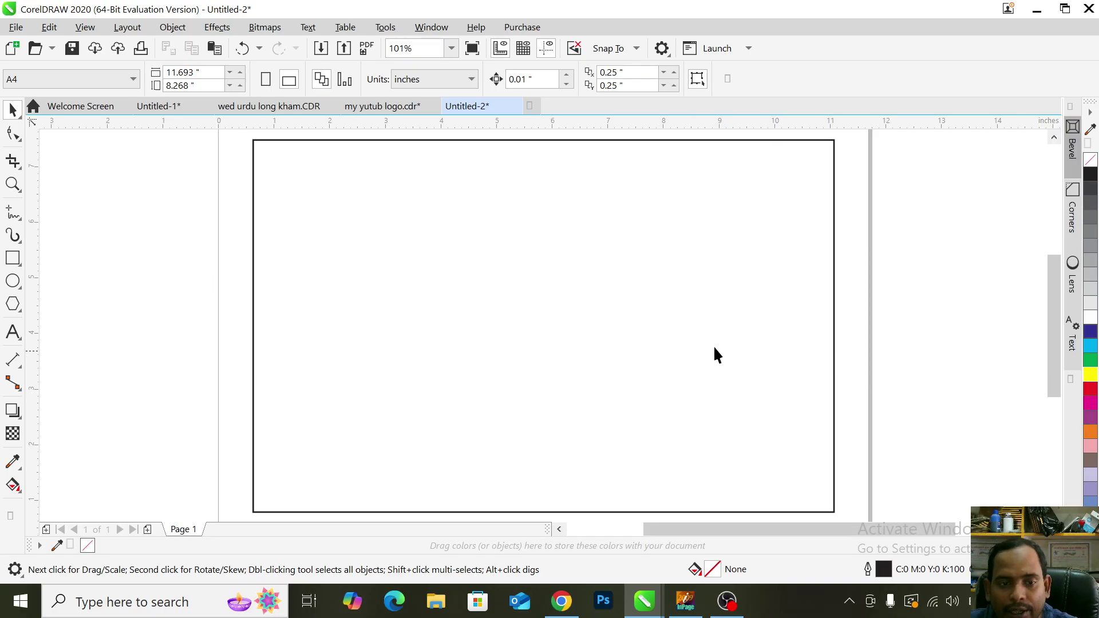
# - Create a paragraph text frame about 10.23 × 6.37 inches inside the rectangle and set its font to Jameel Noori Nastaleeq (Kasheeda, Normal-Italic)
pyautogui.click(15, 337)
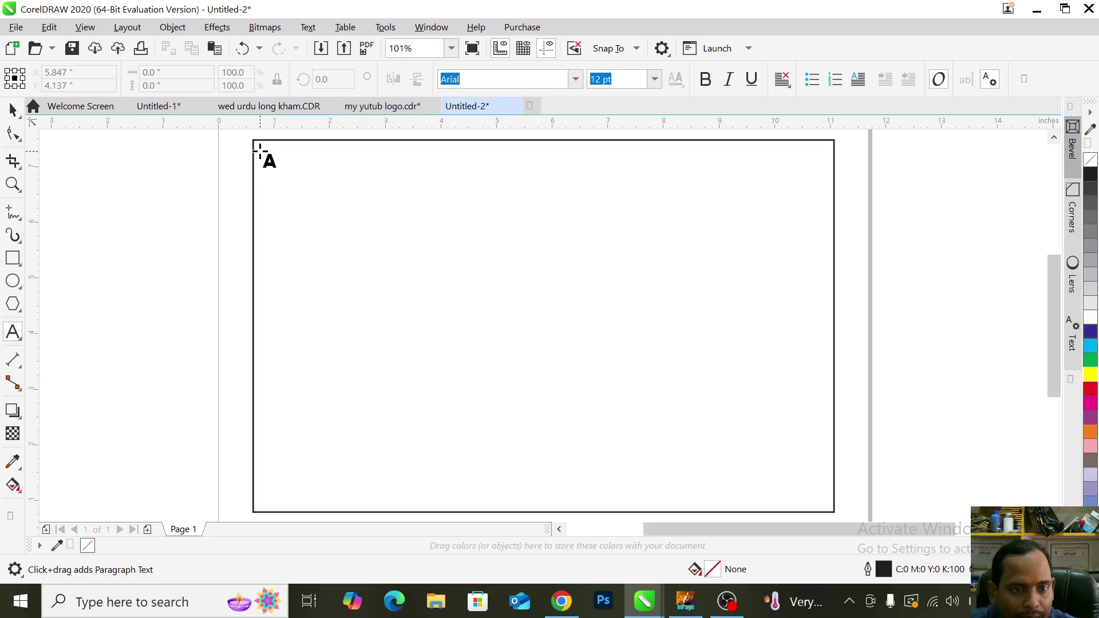
pyautogui.moveTo(259, 149); pyautogui.dragTo(834, 506)
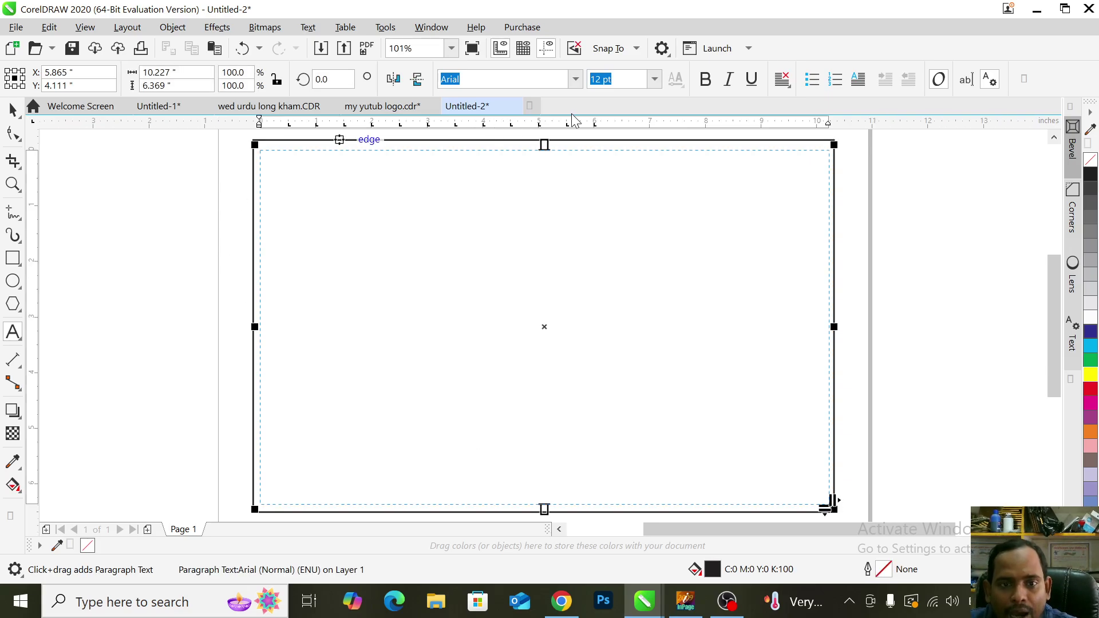
pyautogui.click(575, 81)
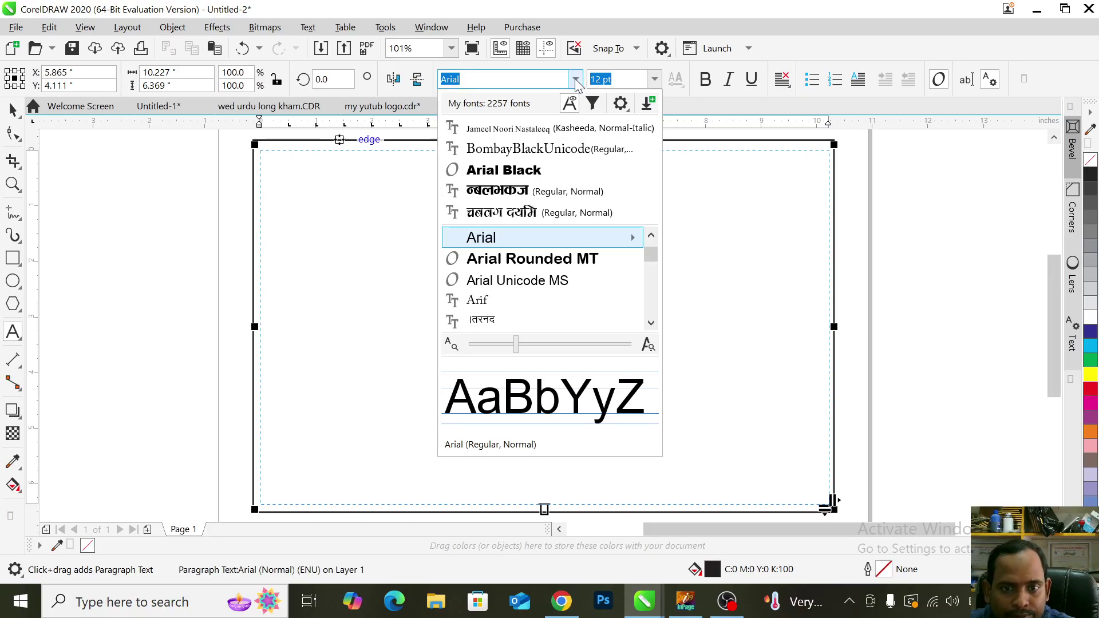
pyautogui.click(540, 130)
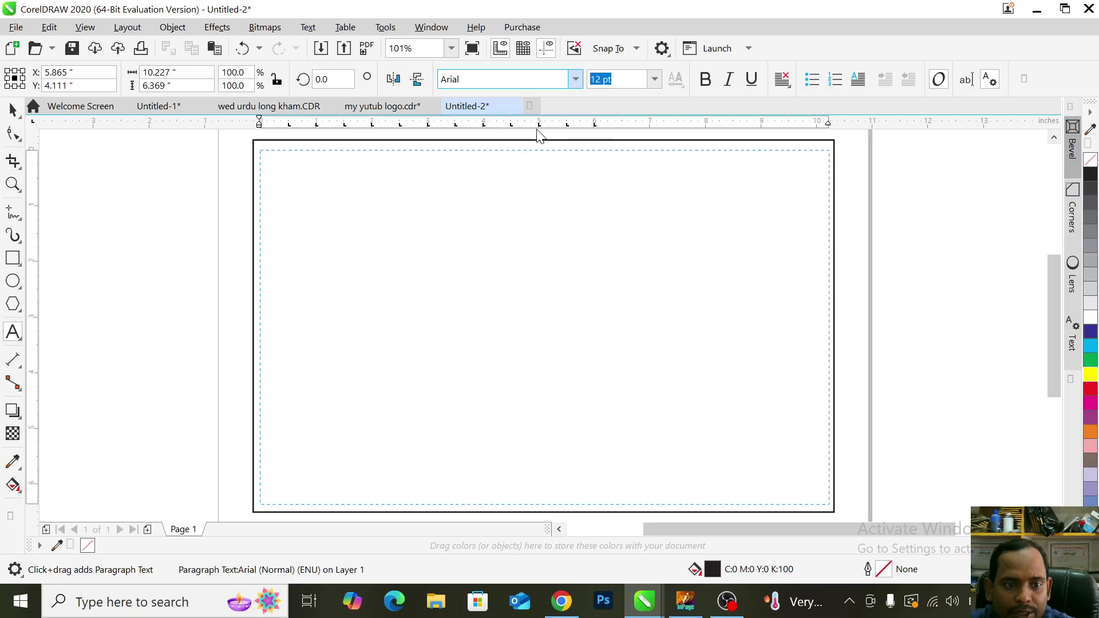
pyautogui.click(575, 80)
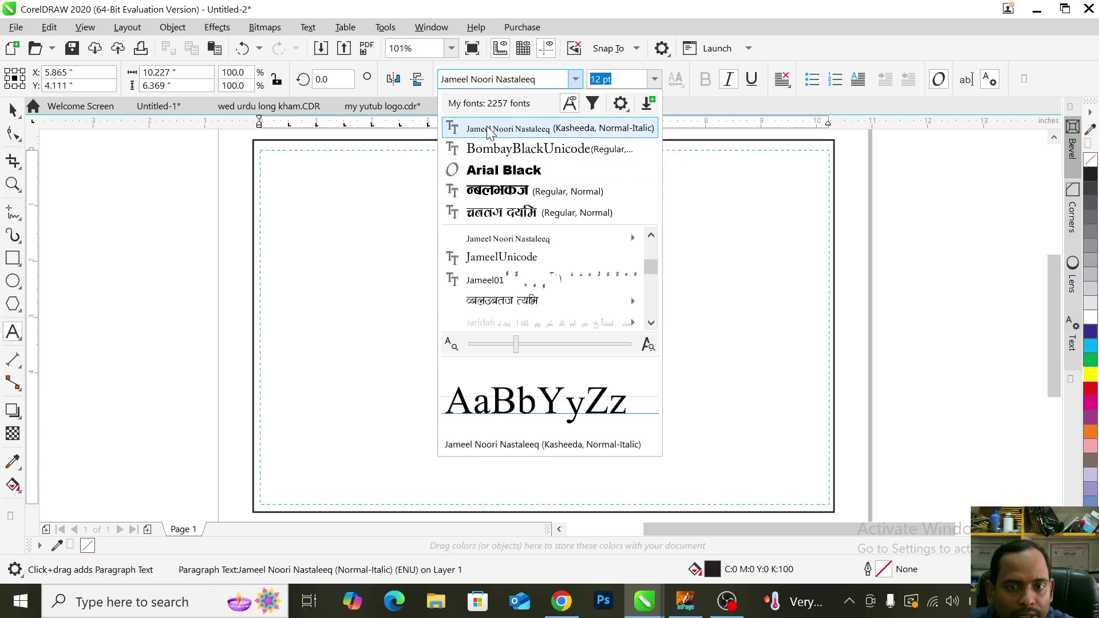
pyautogui.click(525, 135)
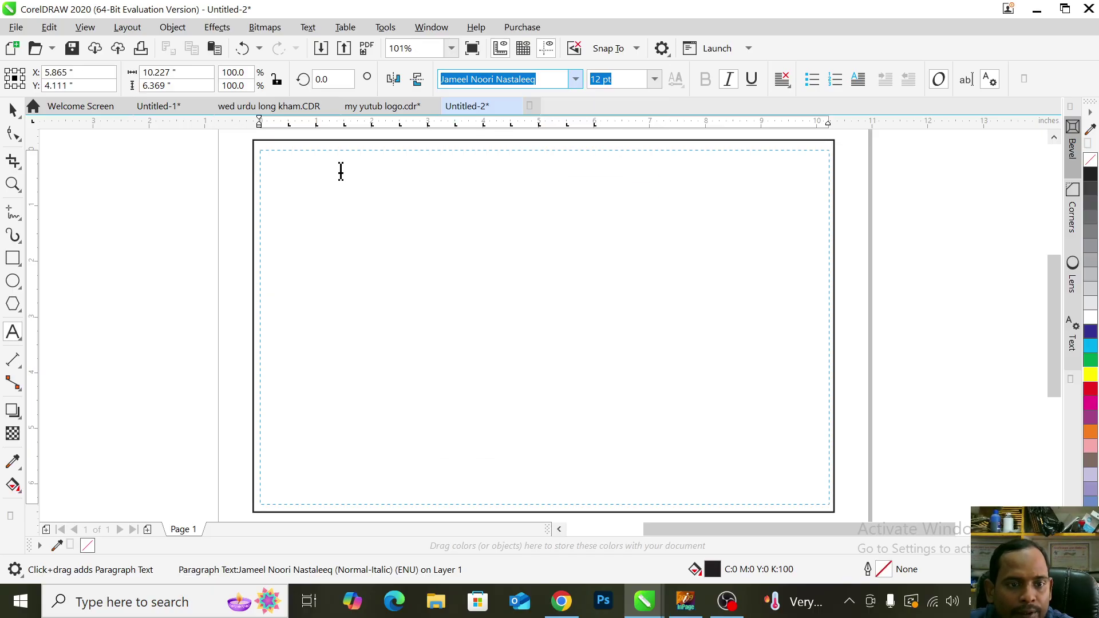
# - Set the empty text frame's alignment to Full Justify and its font size to 15 pt
pyautogui.click(789, 87)
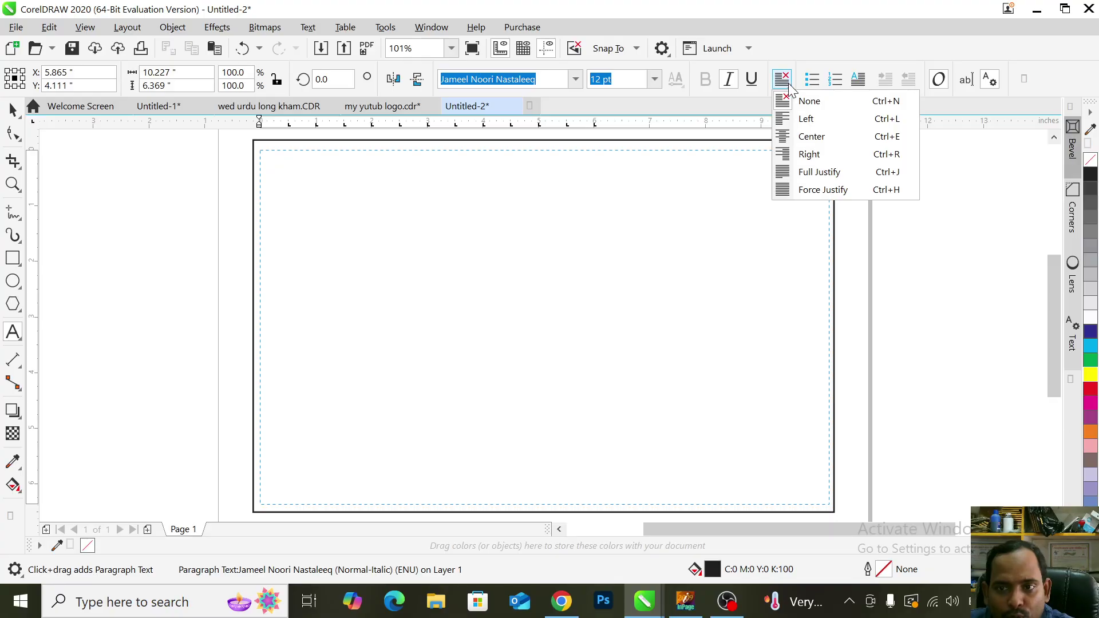
pyautogui.click(829, 180)
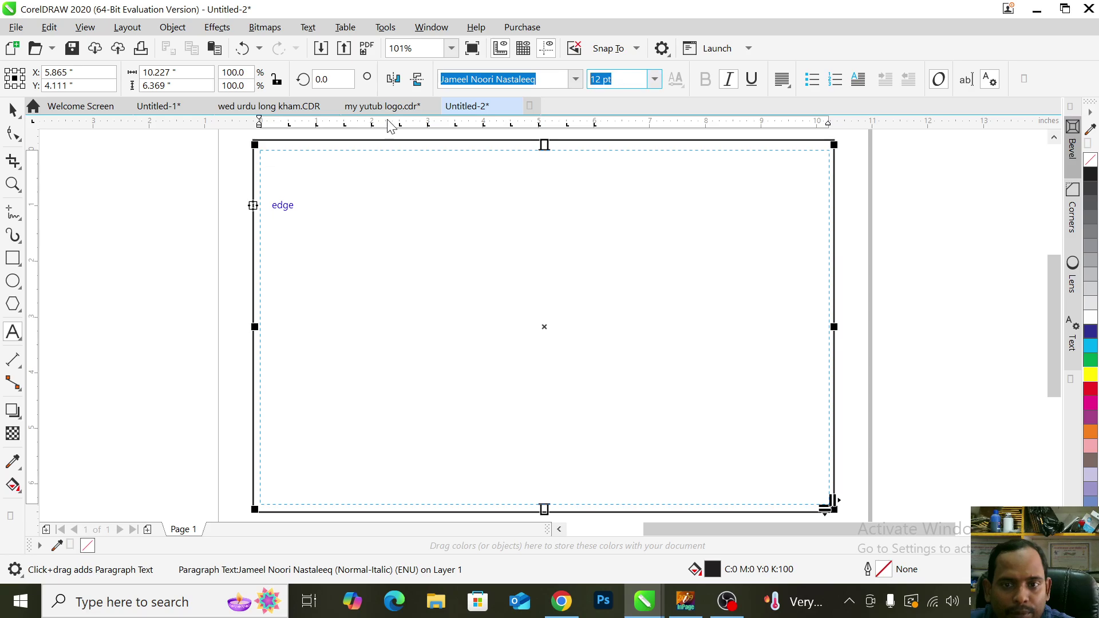
pyautogui.write('15')
pyautogui.press('Return')
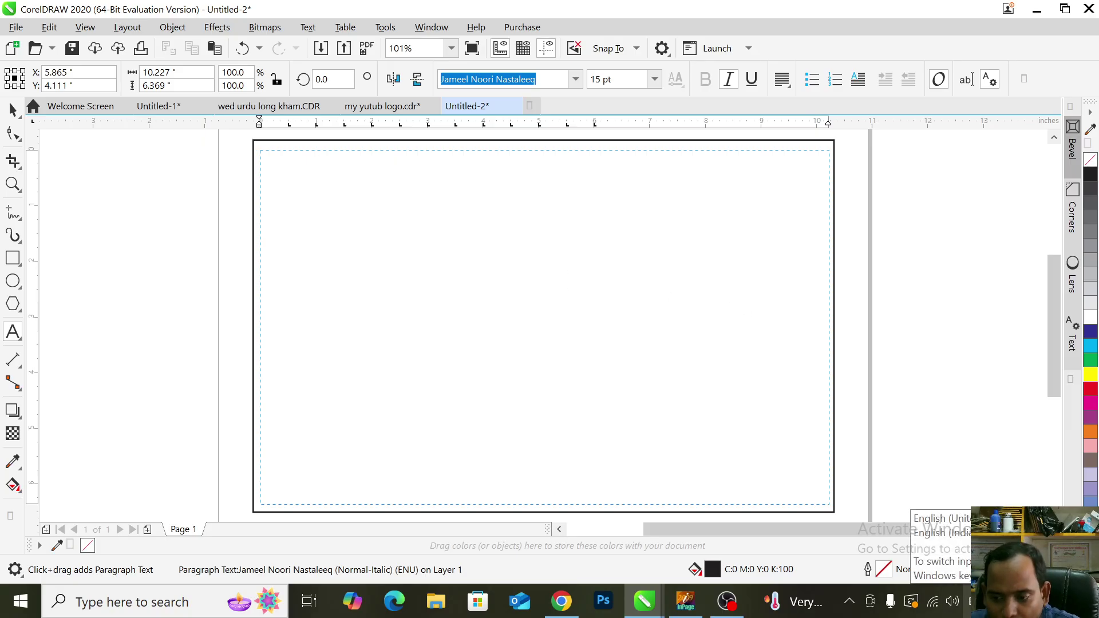
# - Switch the input language to the Urdu phonetic keyboard and write "علم دین کا حاصل کرنا ہر مرد اور عورت پر فرض ہے۔" in the frame
pyautogui.click(984, 602)
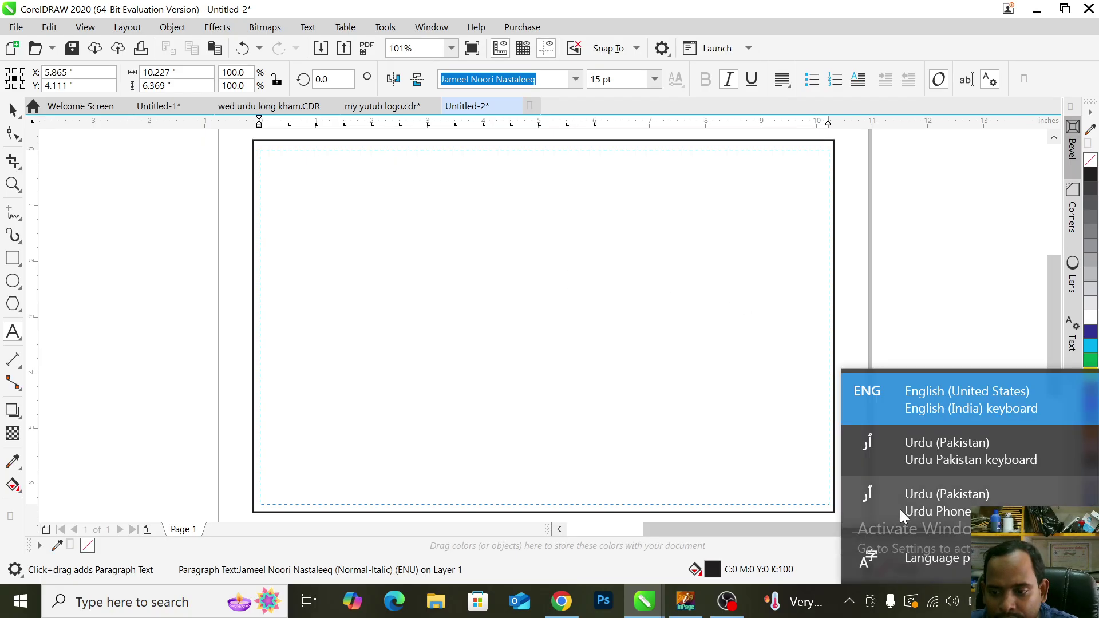
pyautogui.click(963, 511)
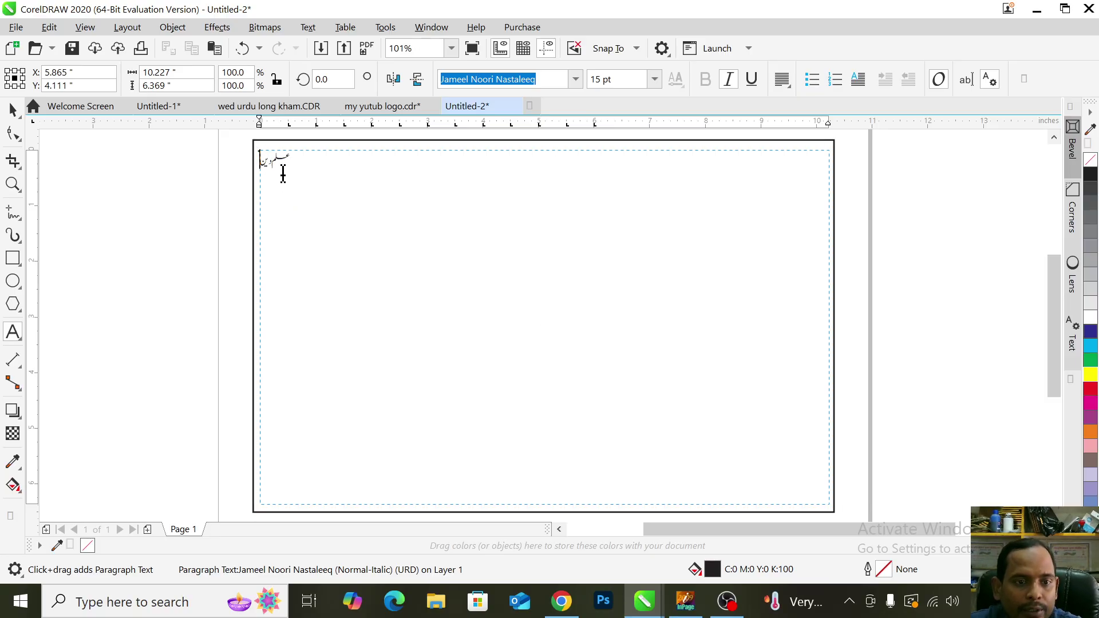
pyautogui.write('اصل کرنا')
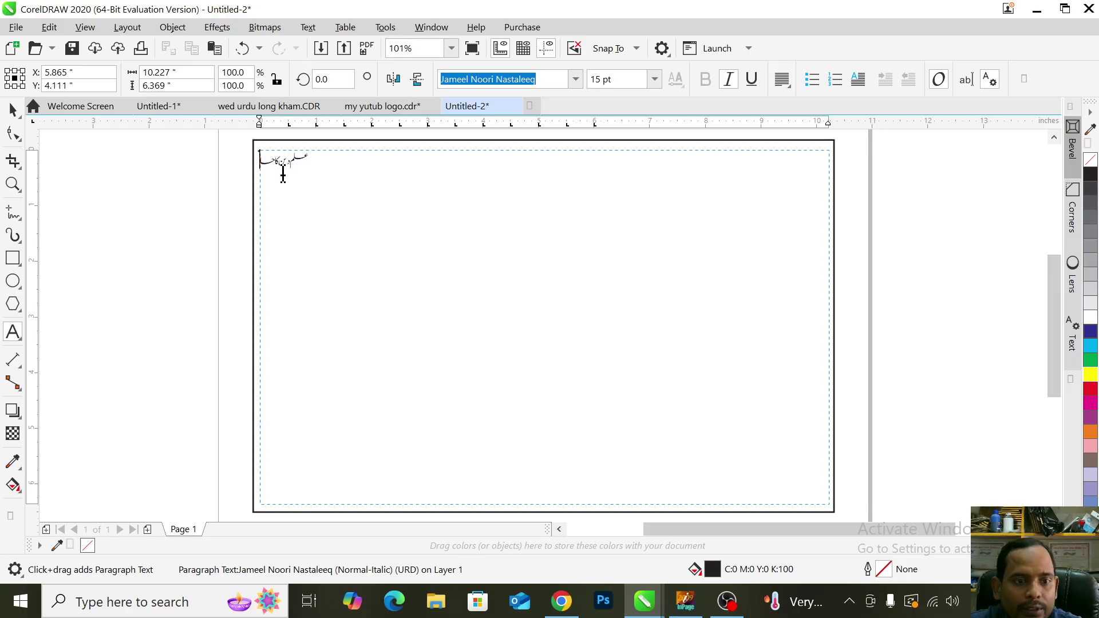
pyautogui.write(' ہر مسلمان')
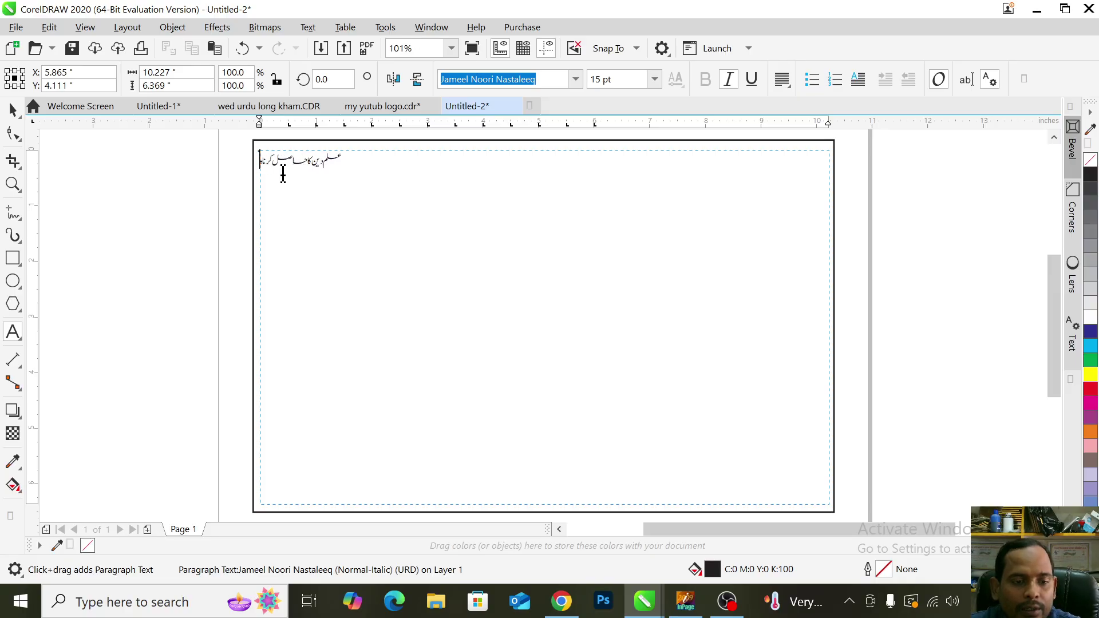
pyautogui.write(' مرد ا')
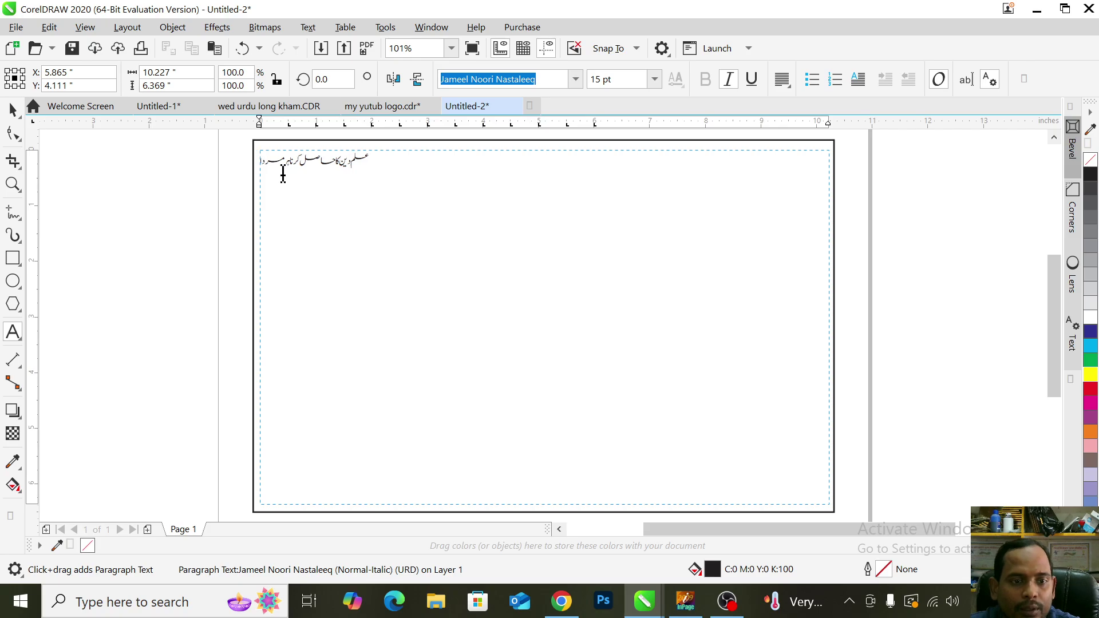
pyautogui.write('ور عورت پر فرض ہے')
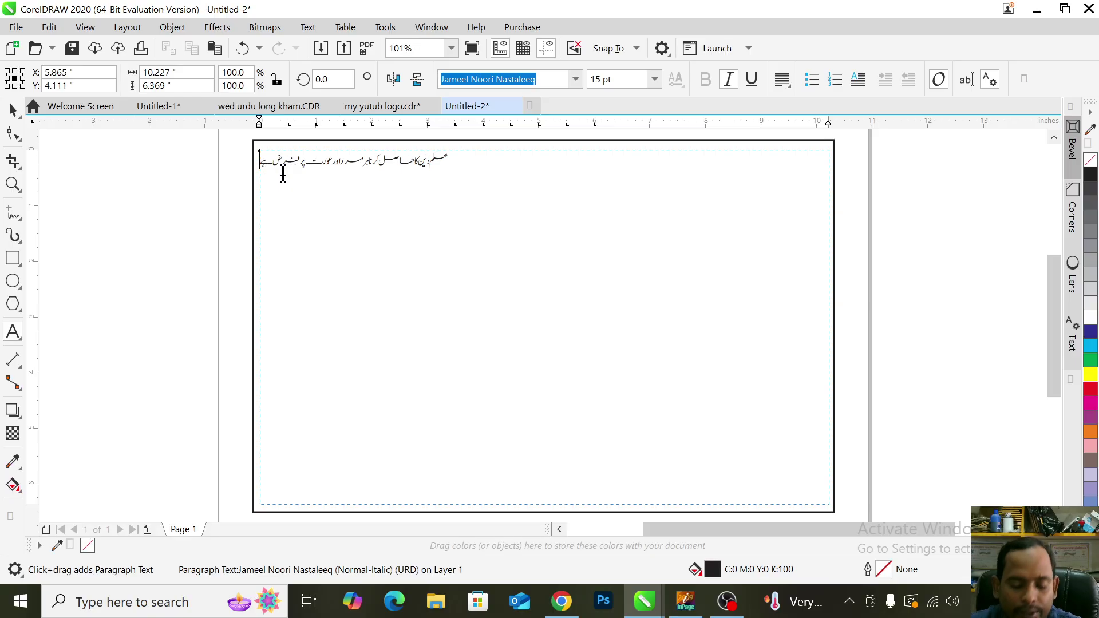
pyautogui.write('۔')
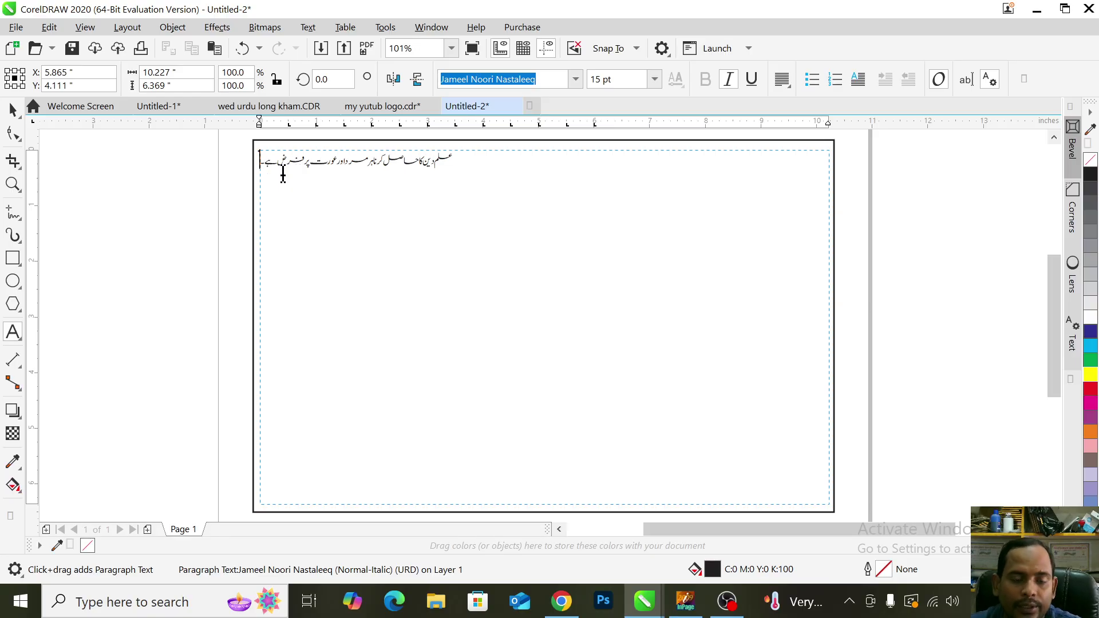
# - Copy the Urdu sentence and paste it repeatedly after itself until the text fills the whole frame, then leave the text deselected
pyautogui.hotkey('ctrl', 'a')
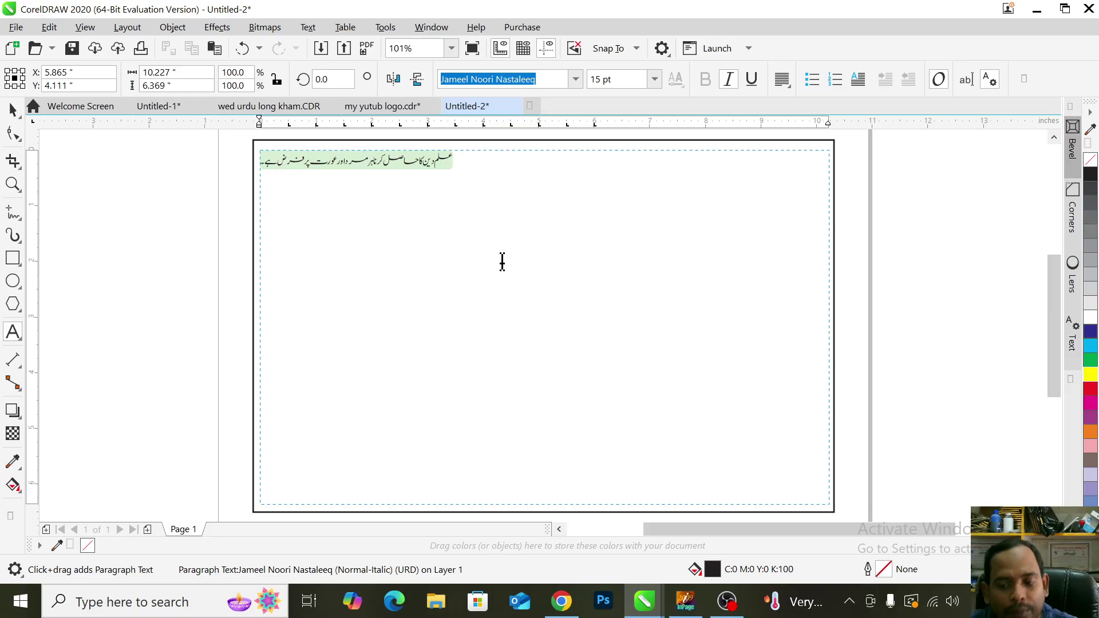
pyautogui.hotkey('ctrl', 'c')
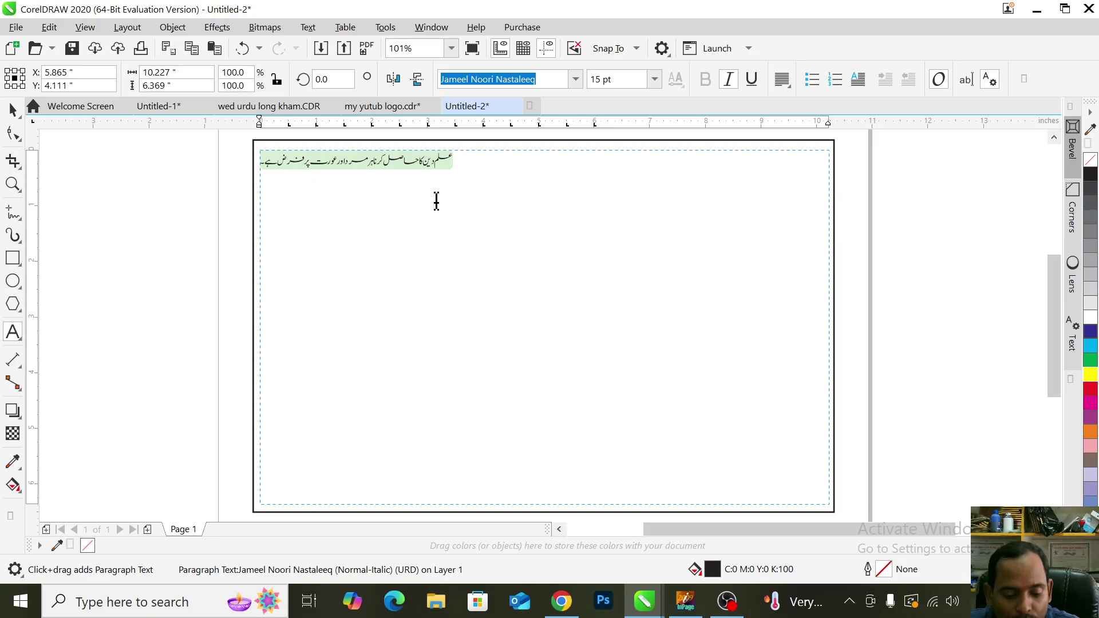
pyautogui.click(268, 166)
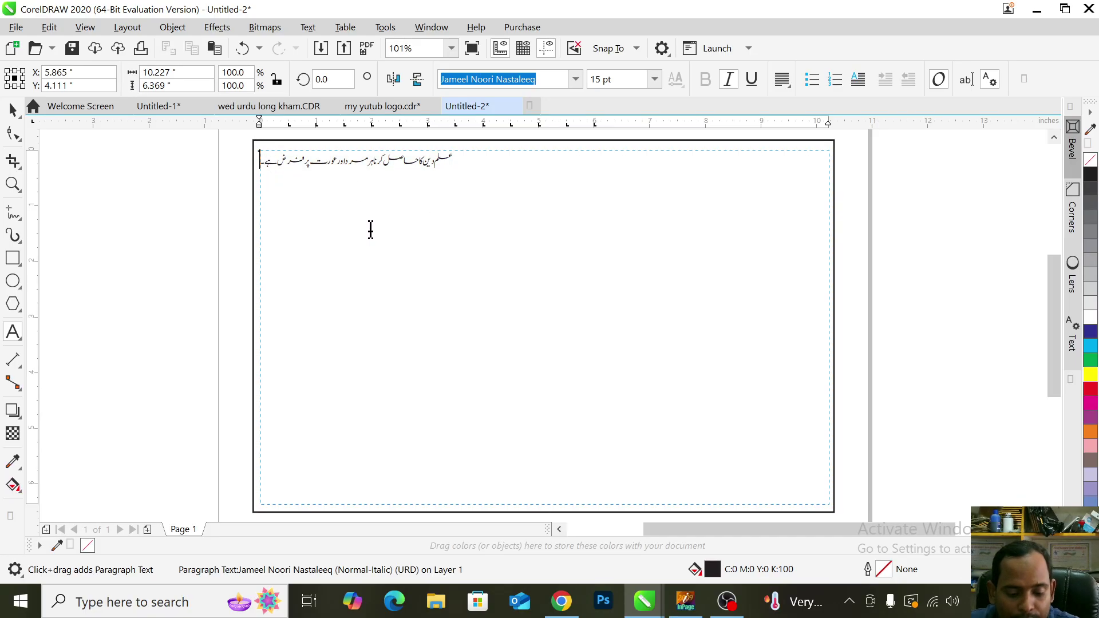
pyautogui.hotkey('ctrl', 'v')
pyautogui.hotkey('ctrl', 'v')
pyautogui.hotkey('ctrl', 'v')
pyautogui.hotkey('ctrl', 'v')
pyautogui.hotkey('ctrl', 'v')
pyautogui.hotkey('ctrl', 'v')
pyautogui.hotkey('ctrl', 'v')
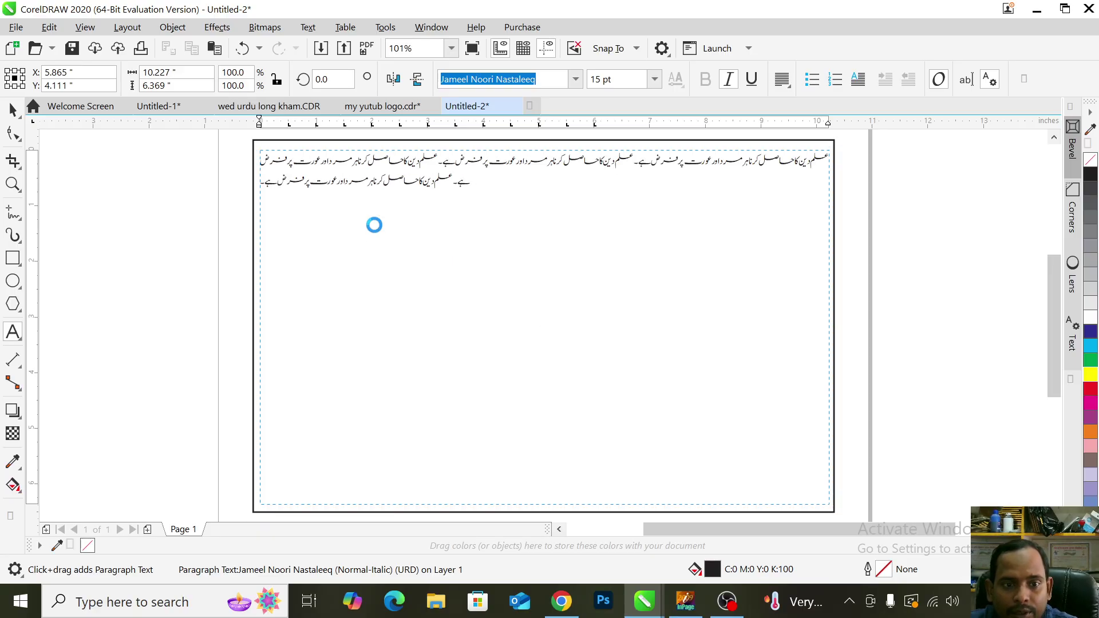
pyautogui.hotkey('ctrl', 'v')
pyautogui.hotkey('ctrl', 'v')
pyautogui.hotkey('ctrl', 'v')
pyautogui.hotkey('ctrl', 'v')
pyautogui.hotkey('ctrl', 'v')
pyautogui.hotkey('ctrl', 'v')
pyautogui.hotkey('ctrl', 'v')
pyautogui.hotkey('ctrl', 'v')
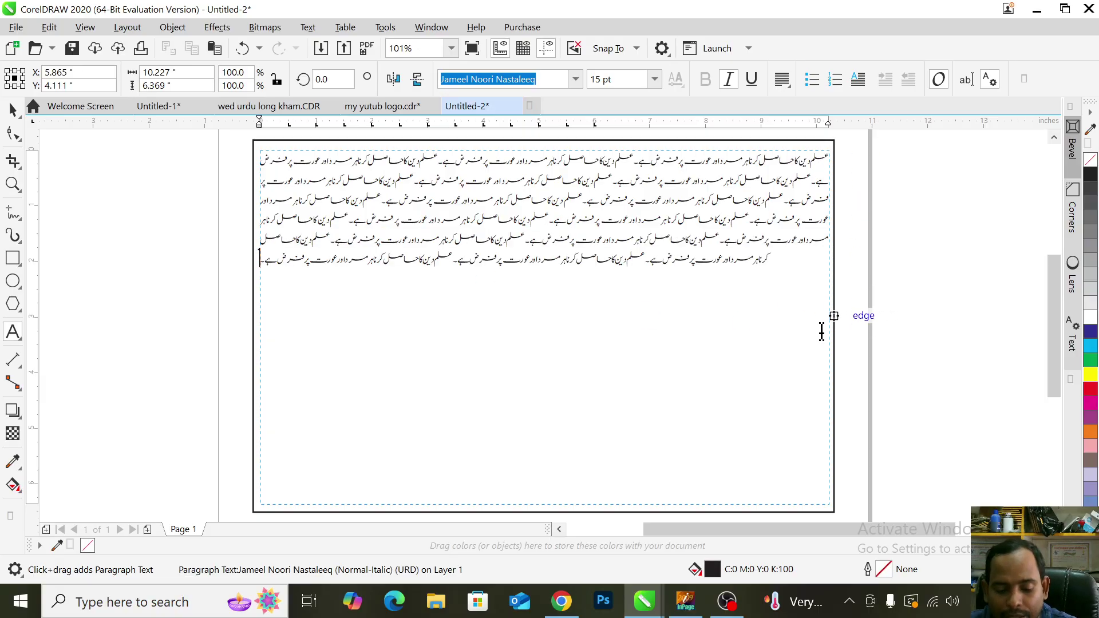
pyautogui.hotkey('ctrl', 'v')
pyautogui.hotkey('ctrl', 'v')
pyautogui.hotkey('ctrl', 'v')
pyautogui.hotkey('ctrl', 'v')
pyautogui.hotkey('ctrl', 'v')
pyautogui.hotkey('ctrl', 'v')
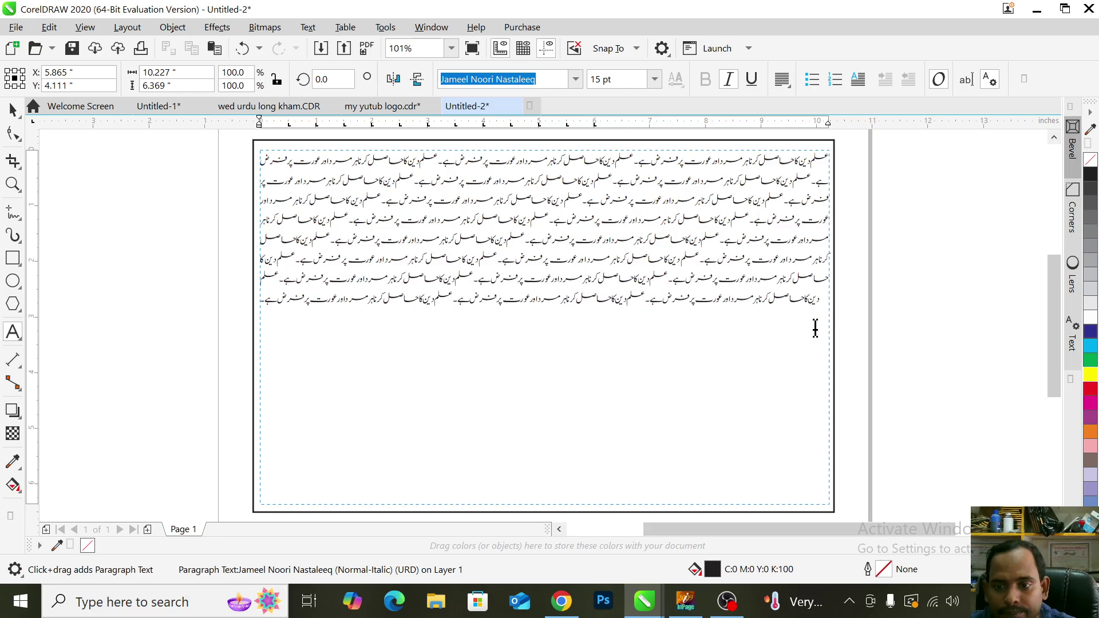
pyautogui.hotkey('ctrl', 'v')
pyautogui.hotkey('ctrl', 'v')
pyautogui.hotkey('ctrl', 'v')
pyautogui.hotkey('ctrl', 'v')
pyautogui.hotkey('ctrl', 'v')
pyautogui.hotkey('ctrl', 'v')
pyautogui.hotkey('ctrl', 'v')
pyautogui.hotkey('ctrl', 'v')
pyautogui.hotkey('ctrl', 'v')
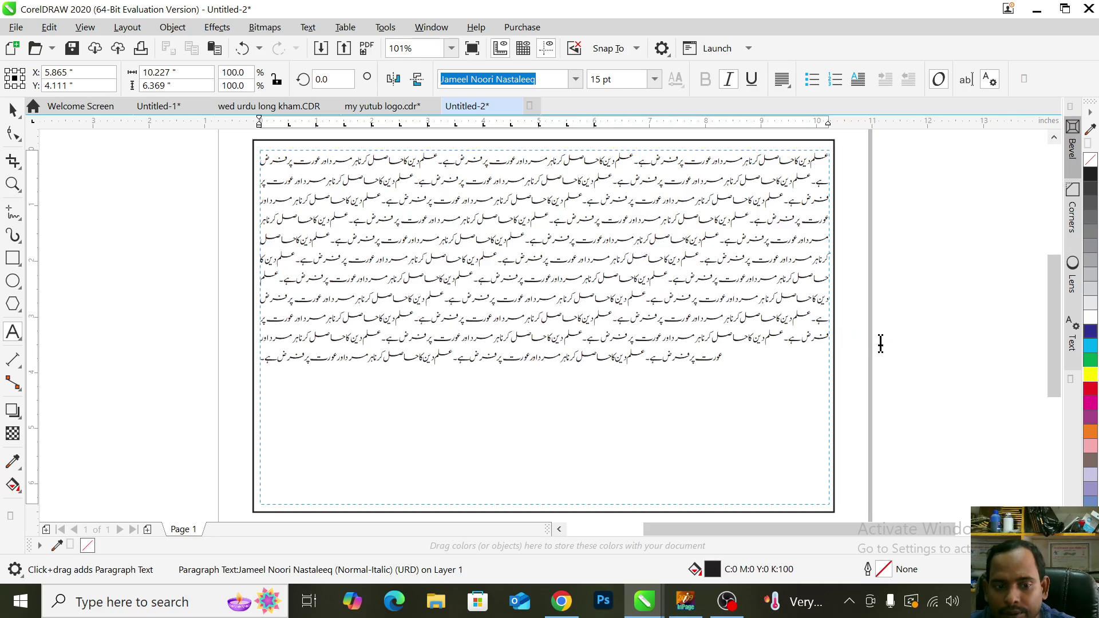
pyautogui.hotkey('ctrl', 'v')
pyautogui.hotkey('ctrl', 'v')
pyautogui.hotkey('ctrl', 'v')
pyautogui.hotkey('ctrl', 'v')
pyautogui.hotkey('ctrl', 'v')
pyautogui.hotkey('ctrl', 'v')
pyautogui.hotkey('ctrl', 'v')
pyautogui.hotkey('ctrl', 'v')
pyautogui.hotkey('ctrl', 'v')
pyautogui.hotkey('ctrl', 'v')
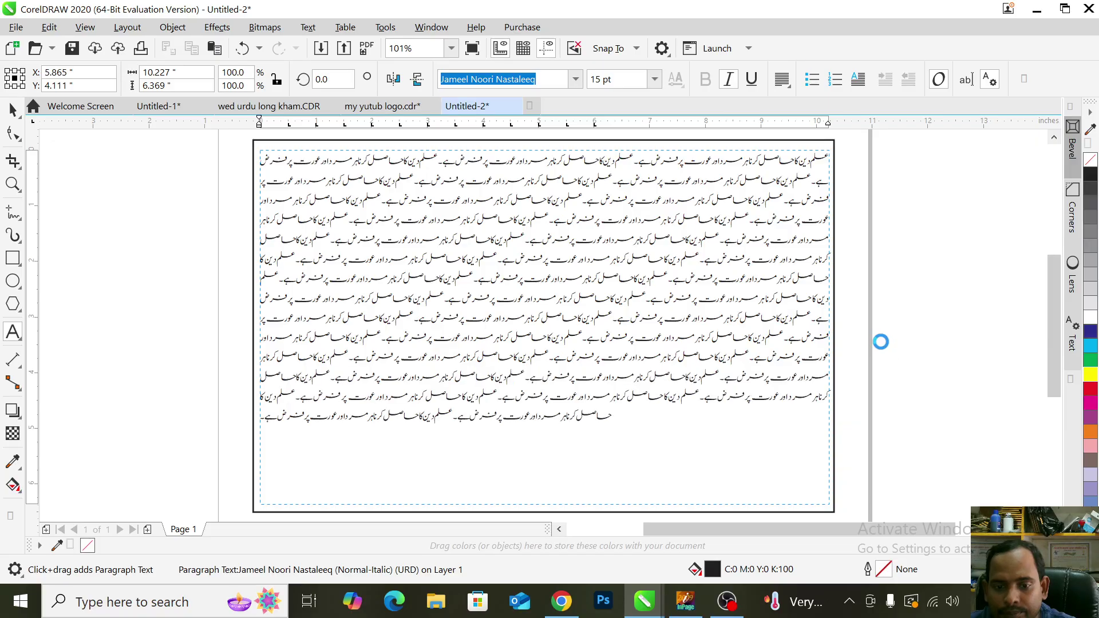
pyautogui.hotkey('ctrl', 'v')
pyautogui.hotkey('ctrl', 'v')
pyautogui.hotkey('ctrl', 'v')
pyautogui.hotkey('ctrl', 'v')
pyautogui.hotkey('ctrl', 'v')
pyautogui.hotkey('ctrl', 'v')
pyautogui.hotkey('ctrl', 'v')
pyautogui.hotkey('ctrl', 'v')
pyautogui.hotkey('ctrl', 'v')
pyautogui.hotkey('ctrl', 'v')
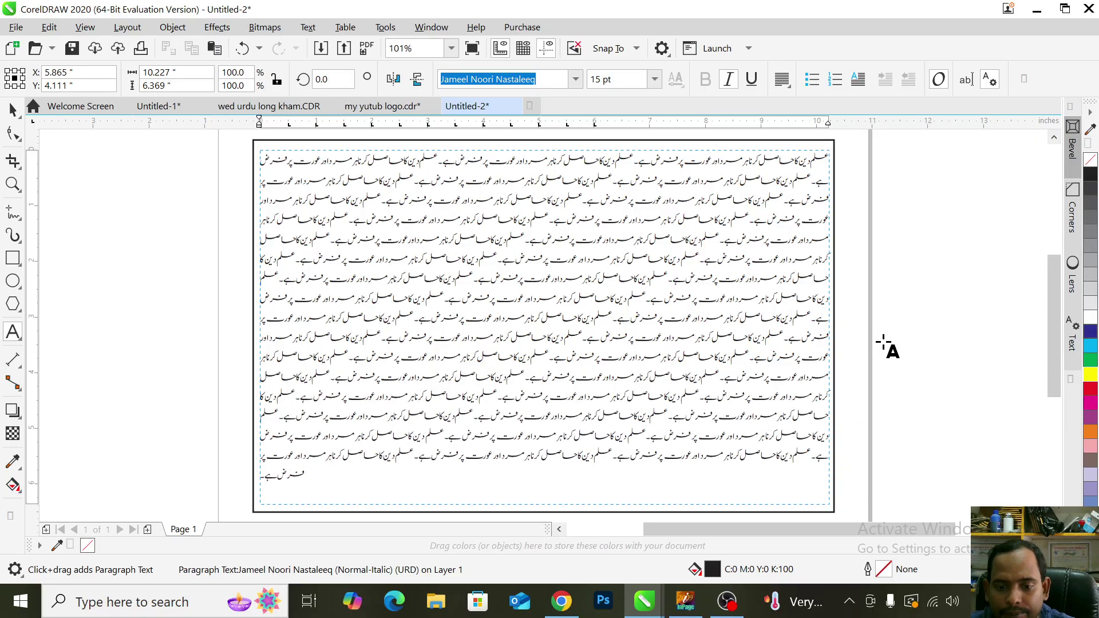
pyautogui.hotkey('ctrl', 'v')
pyautogui.hotkey('ctrl', 'v')
pyautogui.hotkey('ctrl', 'v')
pyautogui.hotkey('ctrl', 'v')
pyautogui.hotkey('ctrl', 'v')
pyautogui.hotkey('ctrl', 'v')
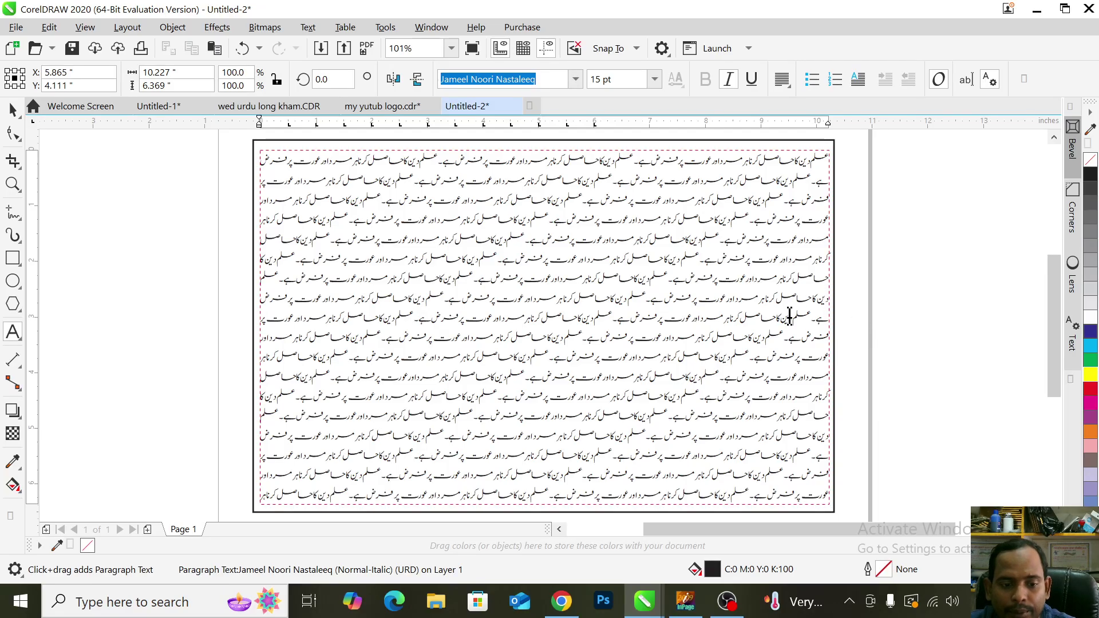
pyautogui.press('Escape')
pyautogui.click(915, 260)
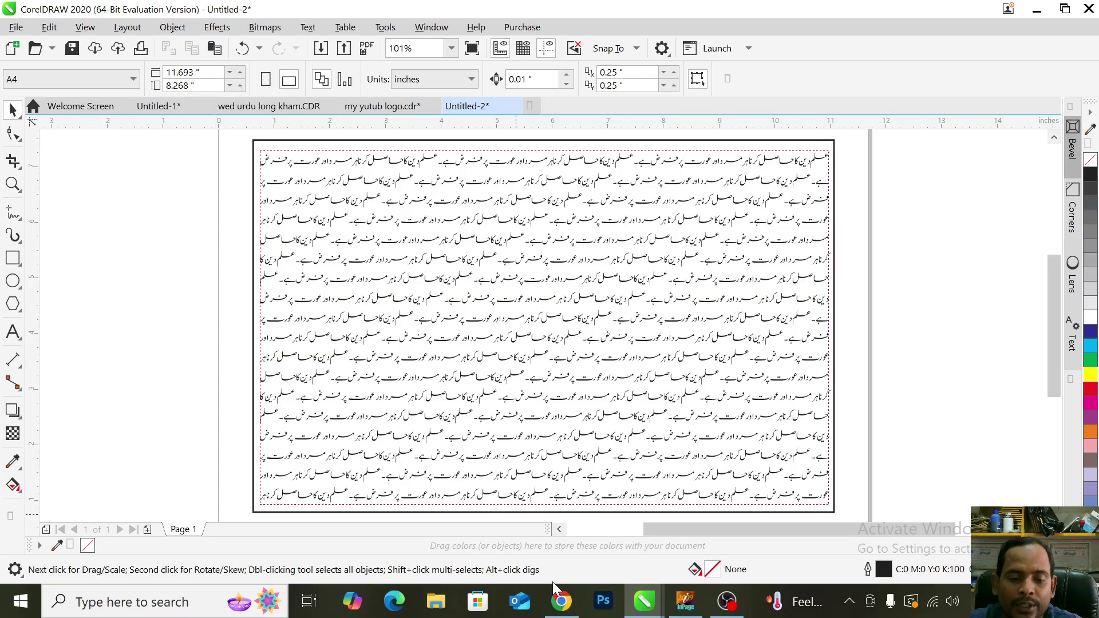
# - Switch to Chrome and look through the Graphic Skills 4 u YouTube channel's videos for the CorelDRAW wrap text tutorial
pyautogui.click(561, 601)
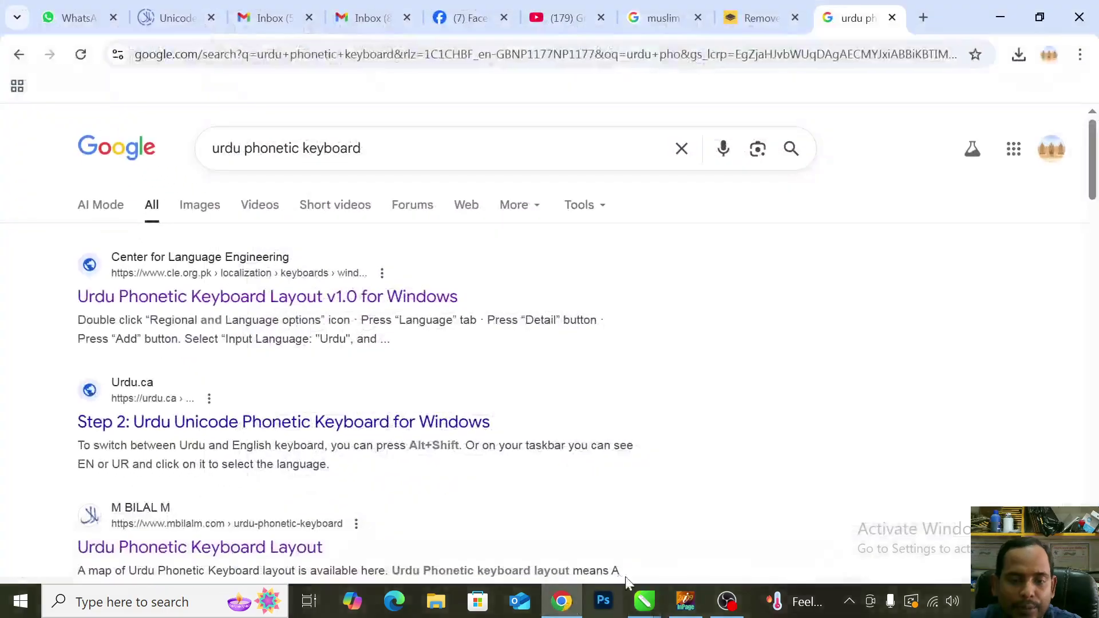
pyautogui.click(540, 23)
pyautogui.scroll(-12, 645, 356)
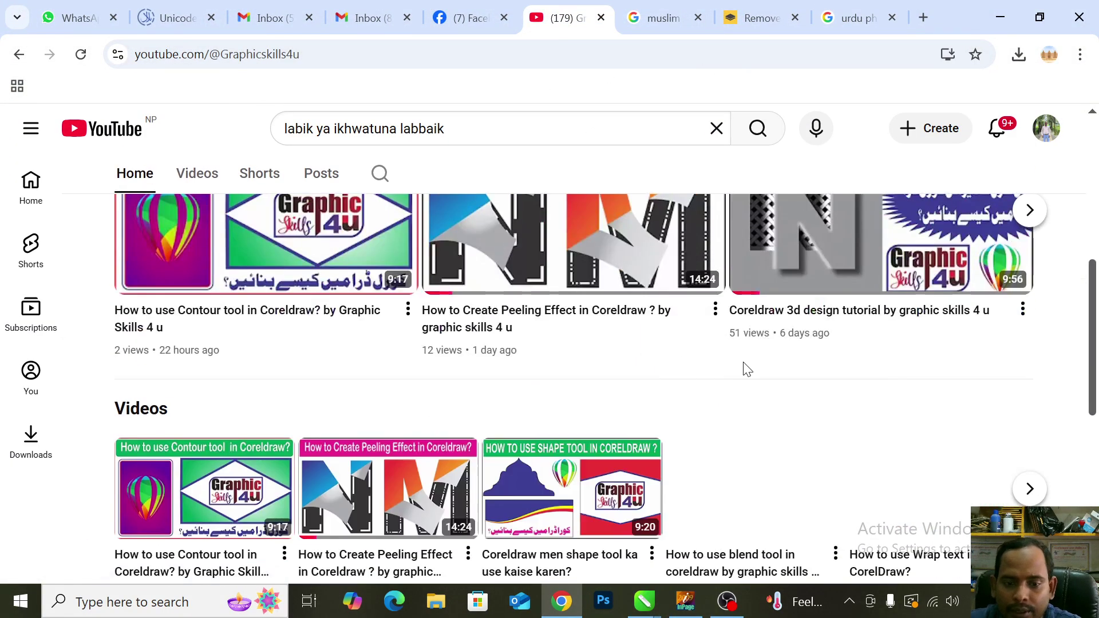
pyautogui.scroll(10, 744, 372)
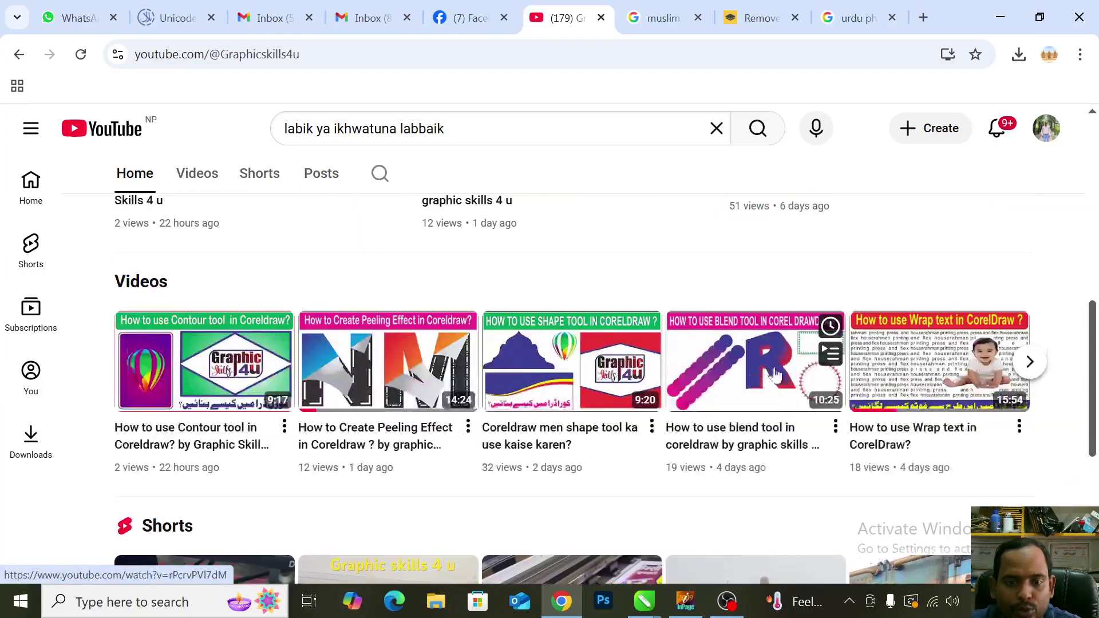
pyautogui.click(197, 263)
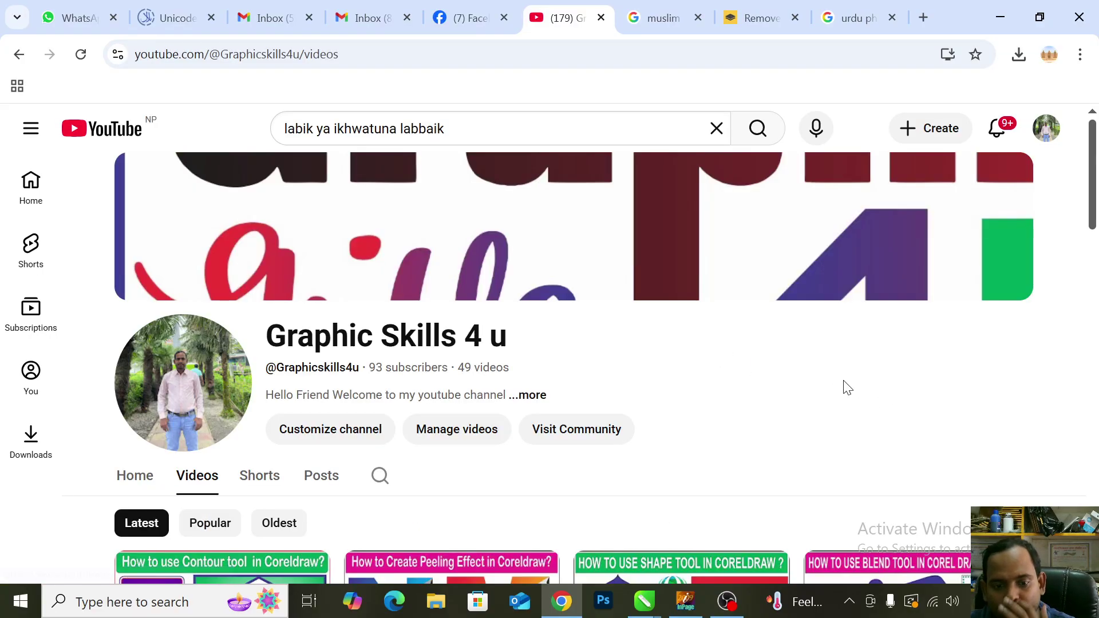
pyautogui.scroll(-8, 844, 385)
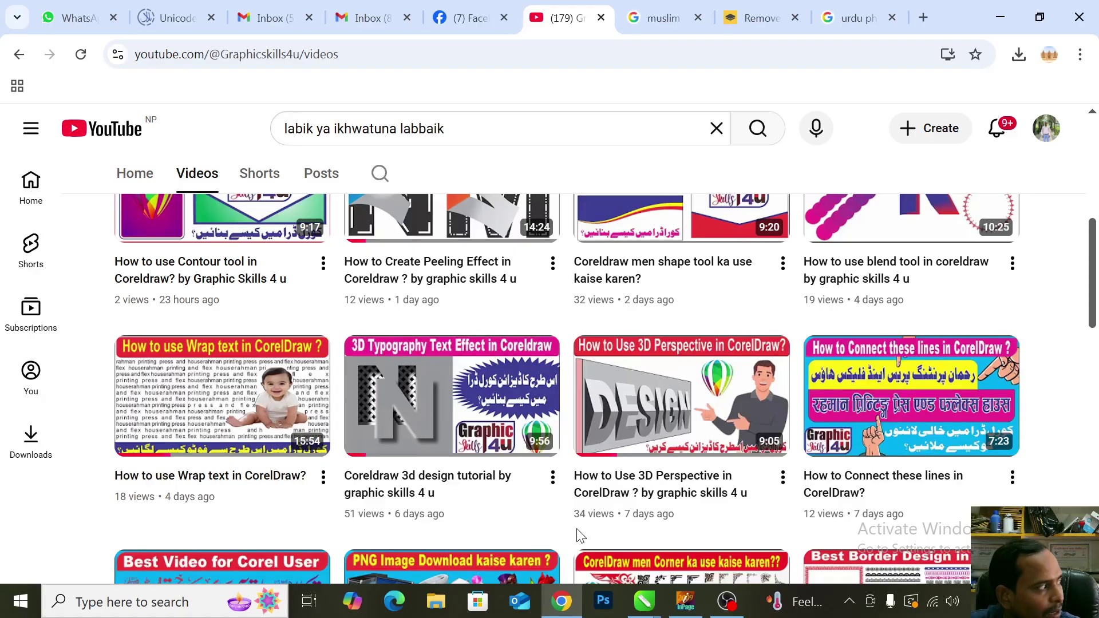
pyautogui.moveTo(593, 525)
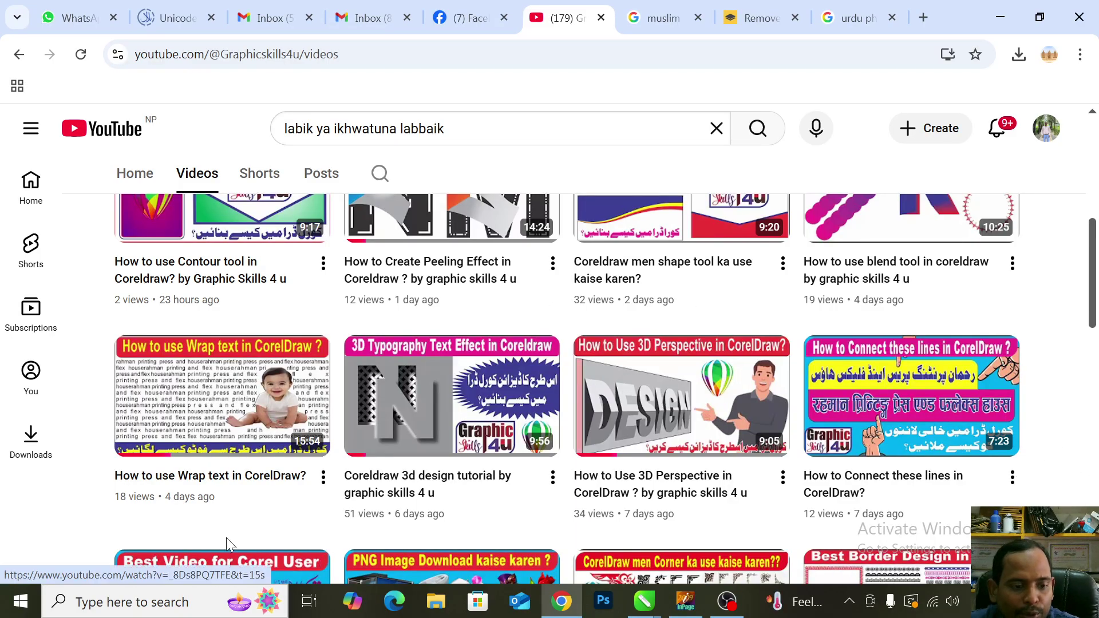
pyautogui.moveTo(314, 438)
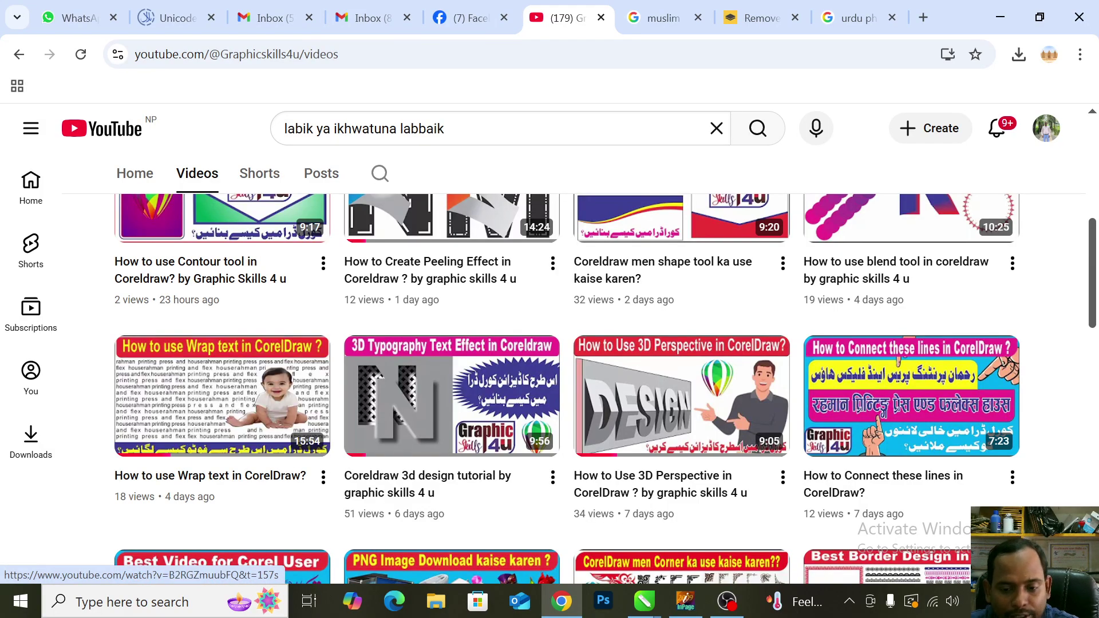
pyautogui.moveTo(649, 611)
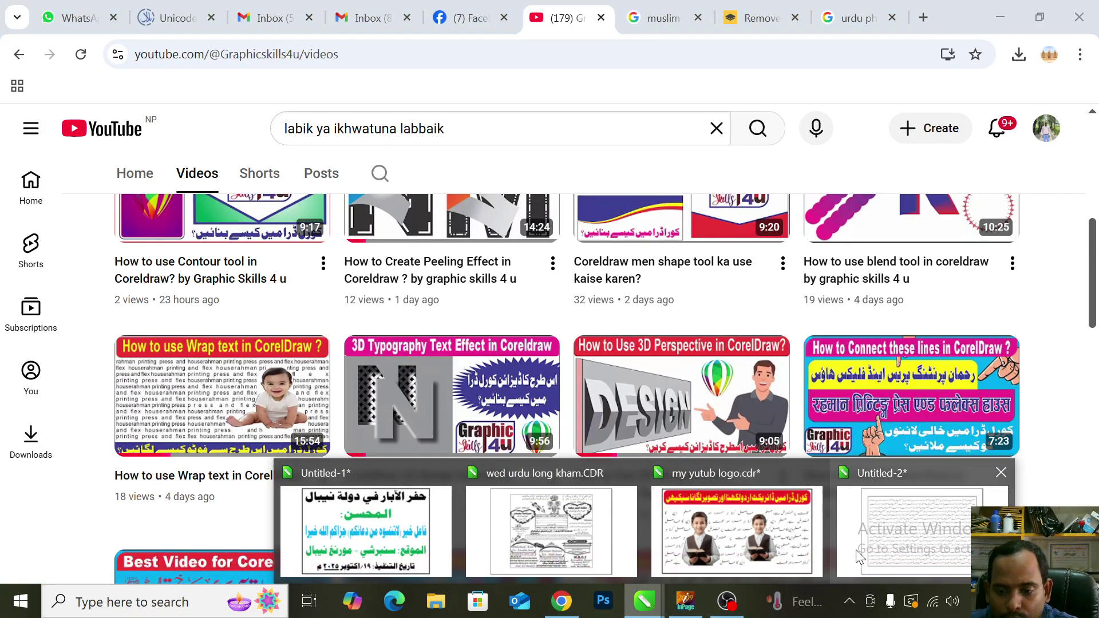
# - Return to the Untitled-2 drawing in CorelDRAW and bring in the boy's picture from the Downloads folder, placing it outside the page
pyautogui.click(930, 537)
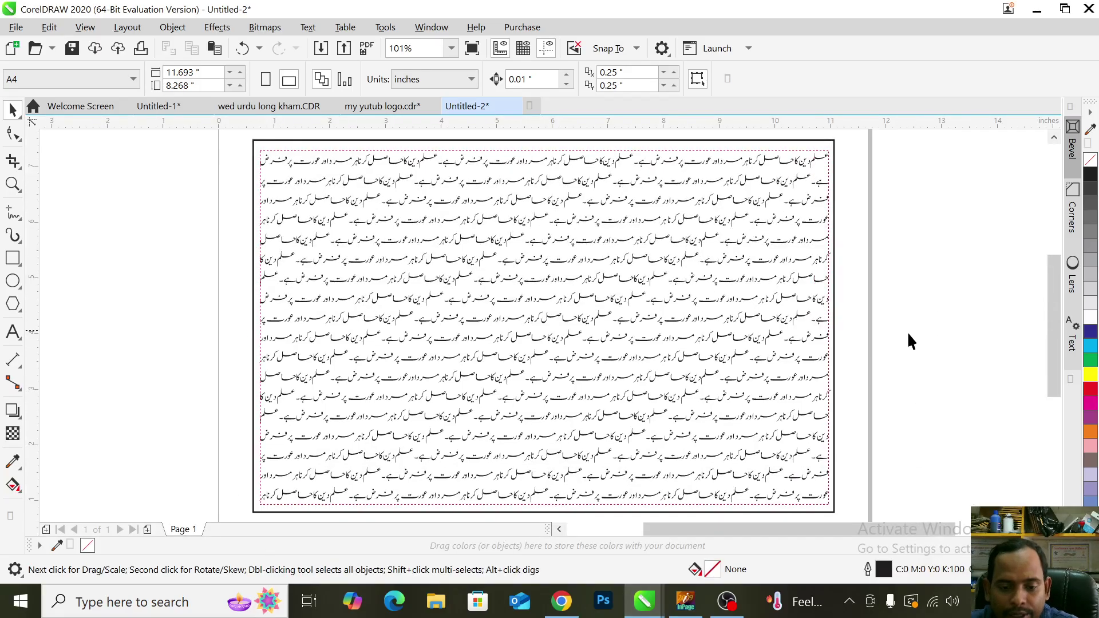
pyautogui.click(434, 603)
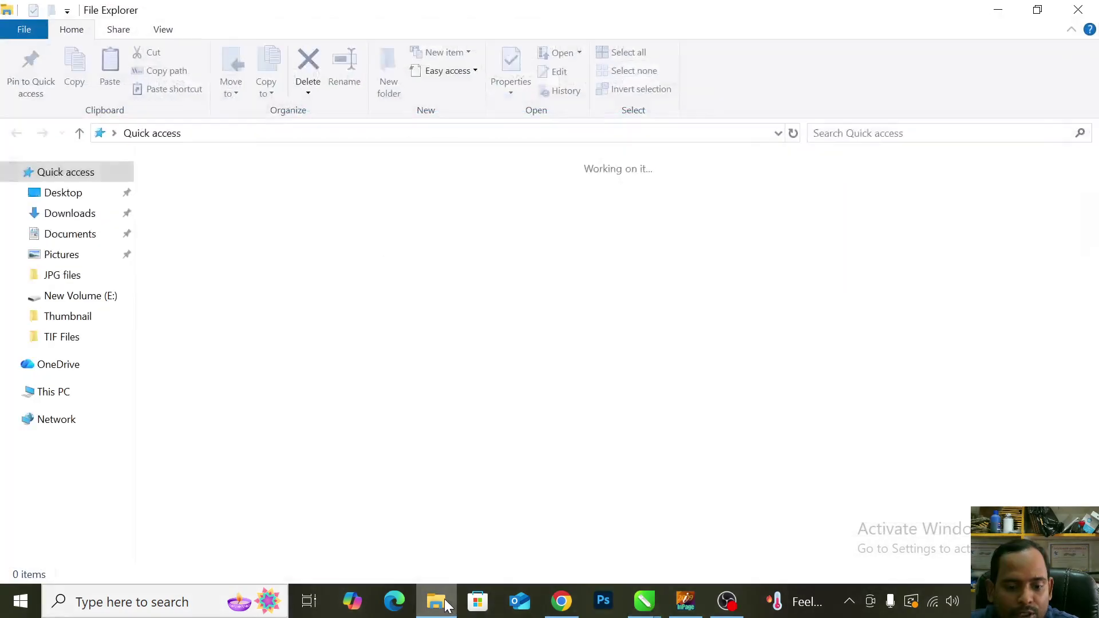
pyautogui.click(69, 213)
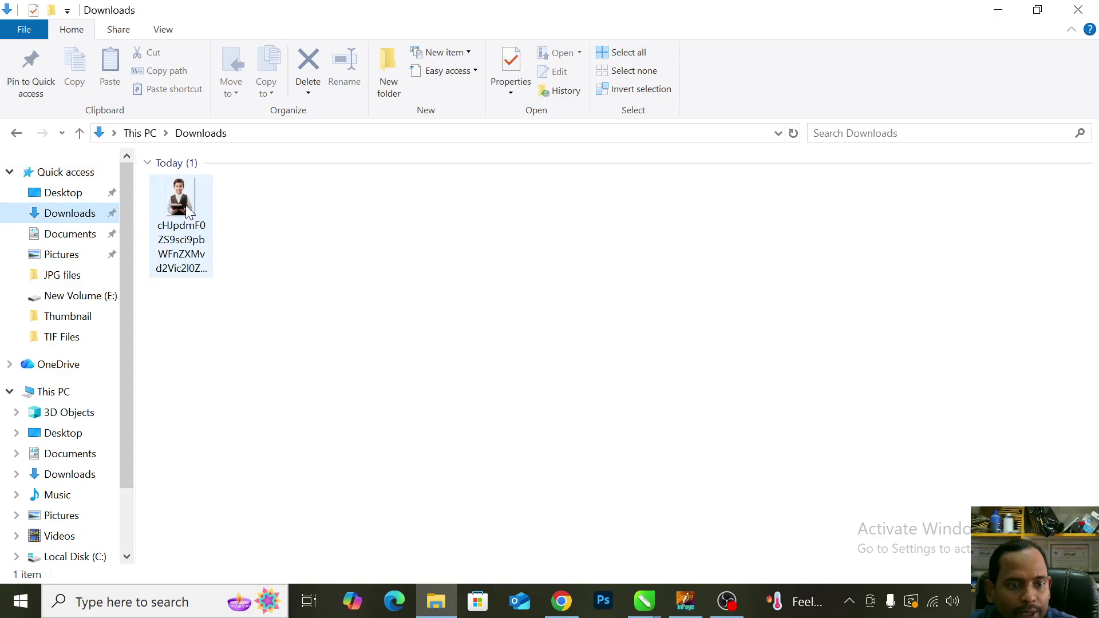
pyautogui.click(183, 203)
pyautogui.moveTo(180, 199); pyautogui.dragTo(342, 354)
pyautogui.scroll(-2, 642, 360)
pyautogui.moveTo(401, 246); pyautogui.dragTo(347, 318)
pyautogui.click(424, 341)
pyautogui.moveTo(323, 371); pyautogui.dragTo(347, 296)
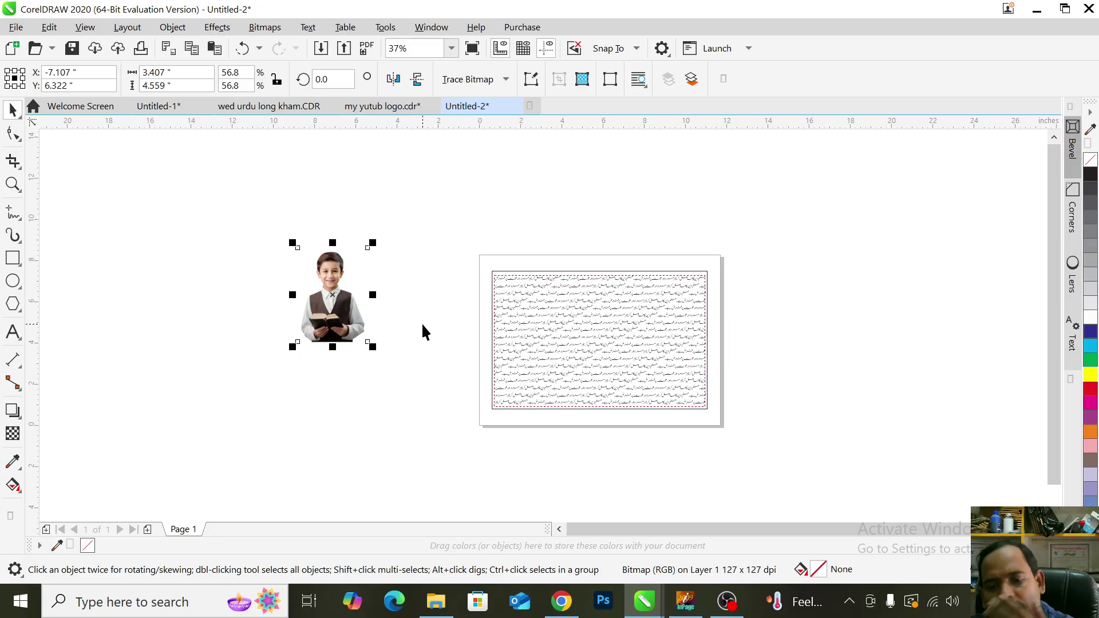
# - Look at the "How to use Wrap text in CorelDraw?" video entry in Chrome, and return to the Untitled-2 drawing in CorelDRAW
pyautogui.click(562, 601)
pyautogui.moveTo(201, 435)
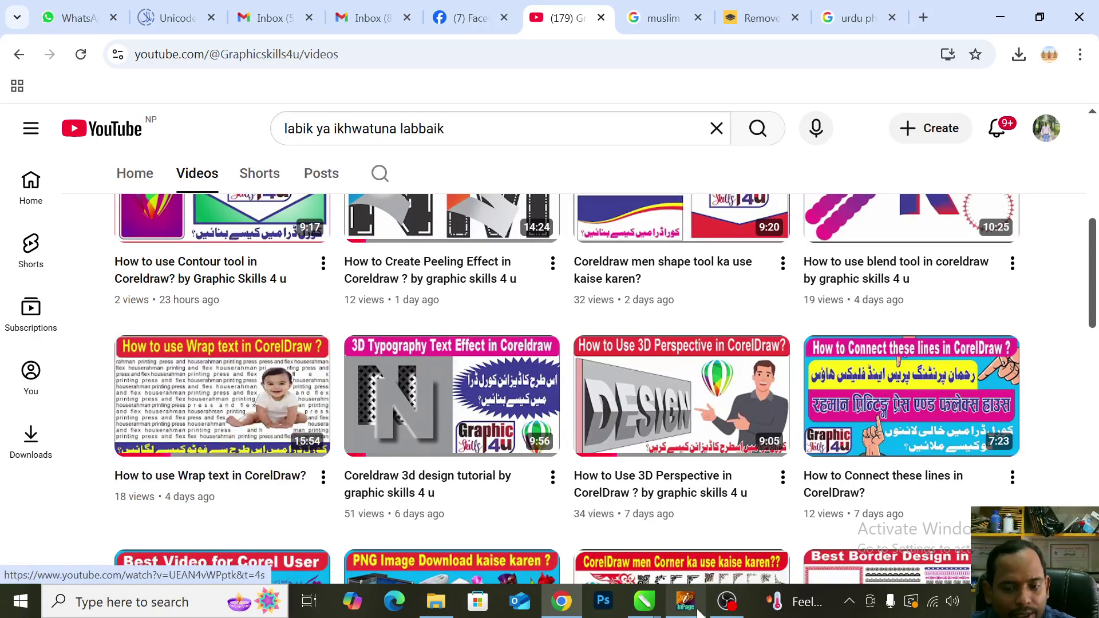
pyautogui.moveTo(643, 606)
pyautogui.click(927, 520)
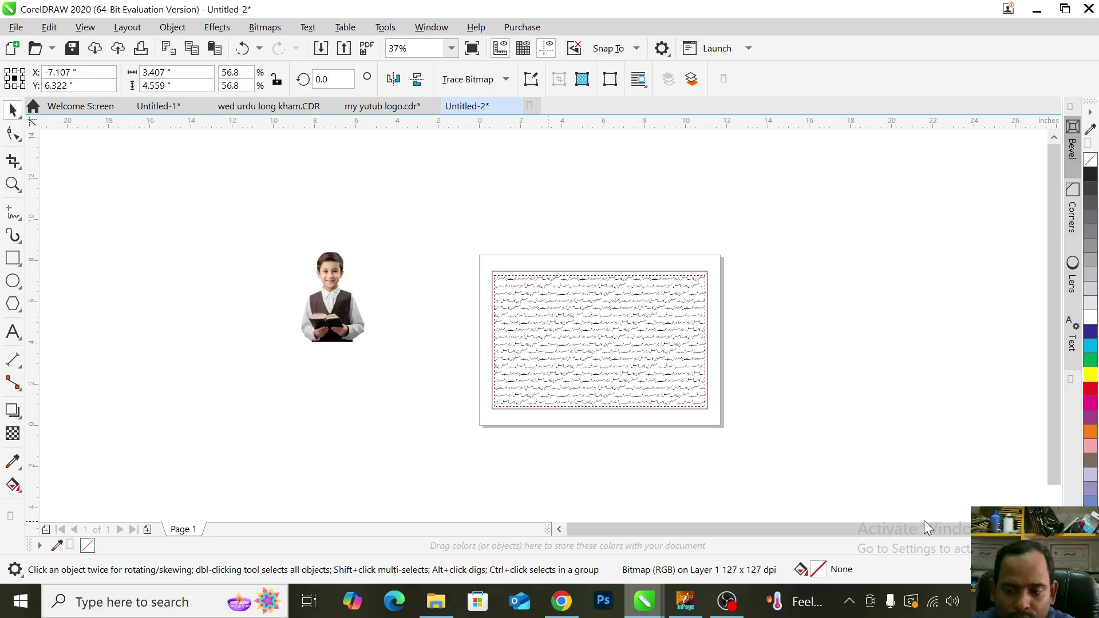
# - Make a duplicate of the boy's picture, set the two apart beside the page, and select the one farther from the page
pyautogui.moveTo(339, 331); pyautogui.dragTo(343, 367)
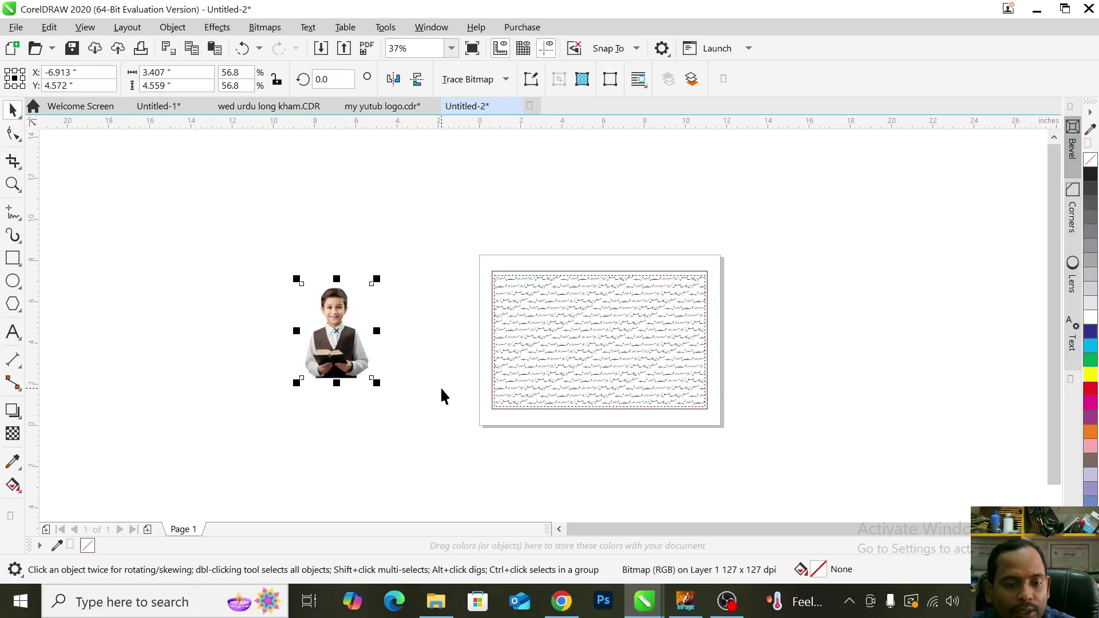
pyautogui.click(423, 353)
pyautogui.moveTo(343, 354); pyautogui.dragTo(249, 322)
pyautogui.click(328, 361)
pyautogui.moveTo(328, 361); pyautogui.dragTo(385, 277)
pyautogui.click(253, 321)
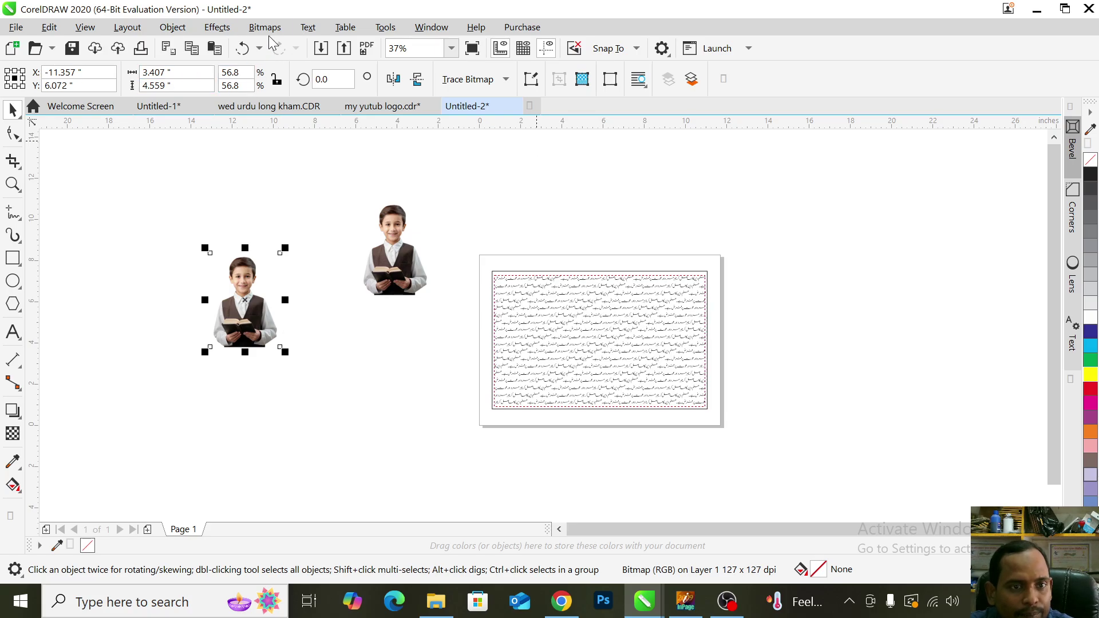
# - Turn the selected picture into a solid black silhouette with a Tone Curve adjustment, lowering the RGB curve's highlight end to 0
pyautogui.click(228, 31)
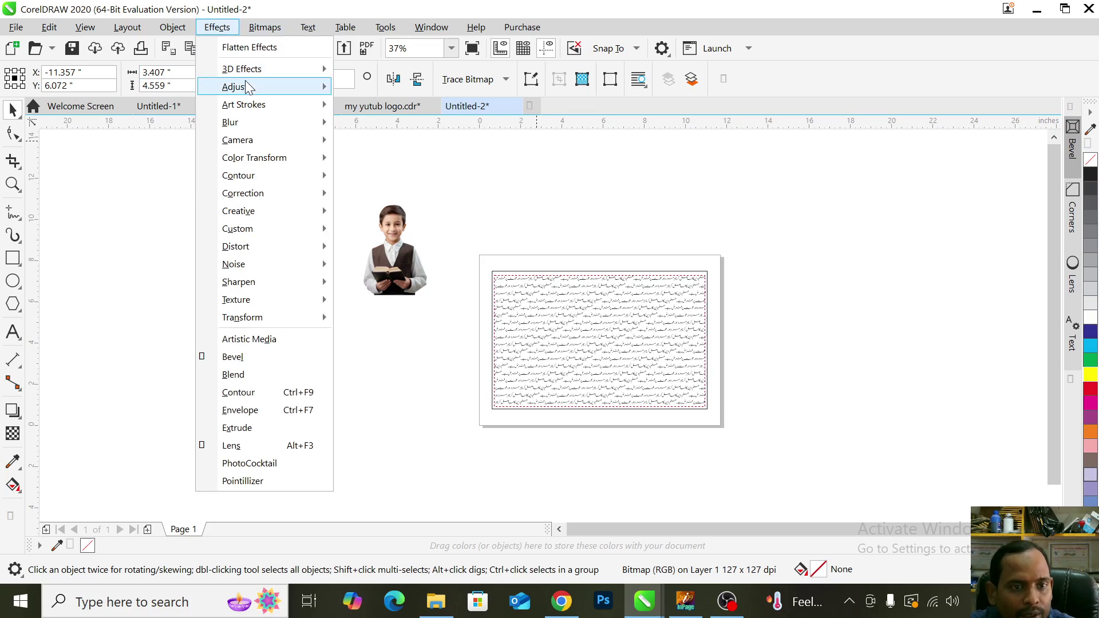
pyautogui.moveTo(244, 88)
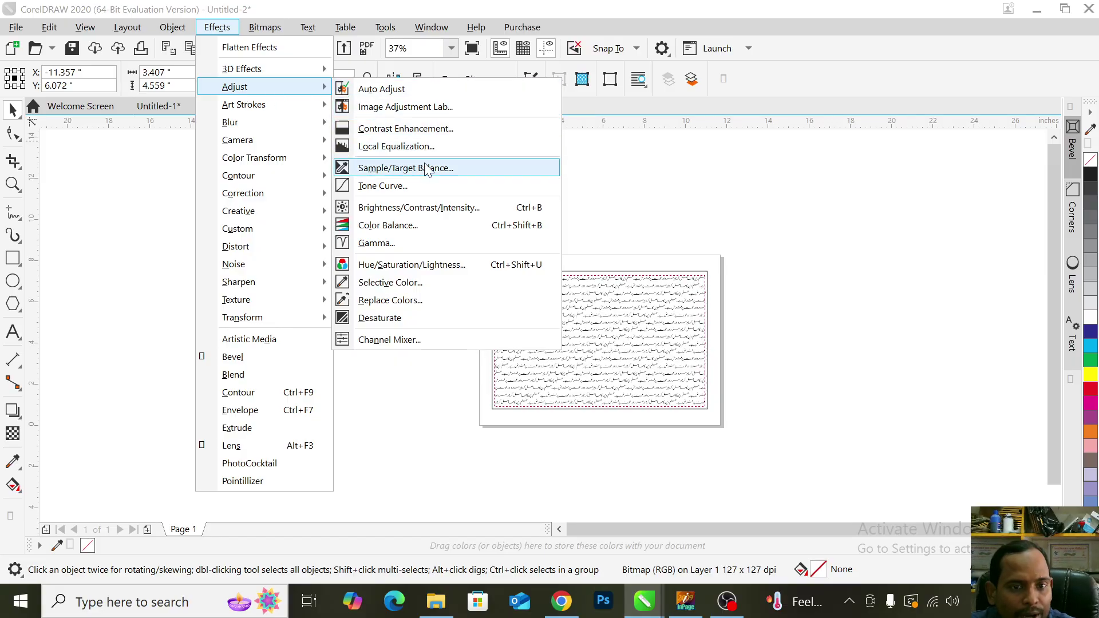
pyautogui.click(412, 192)
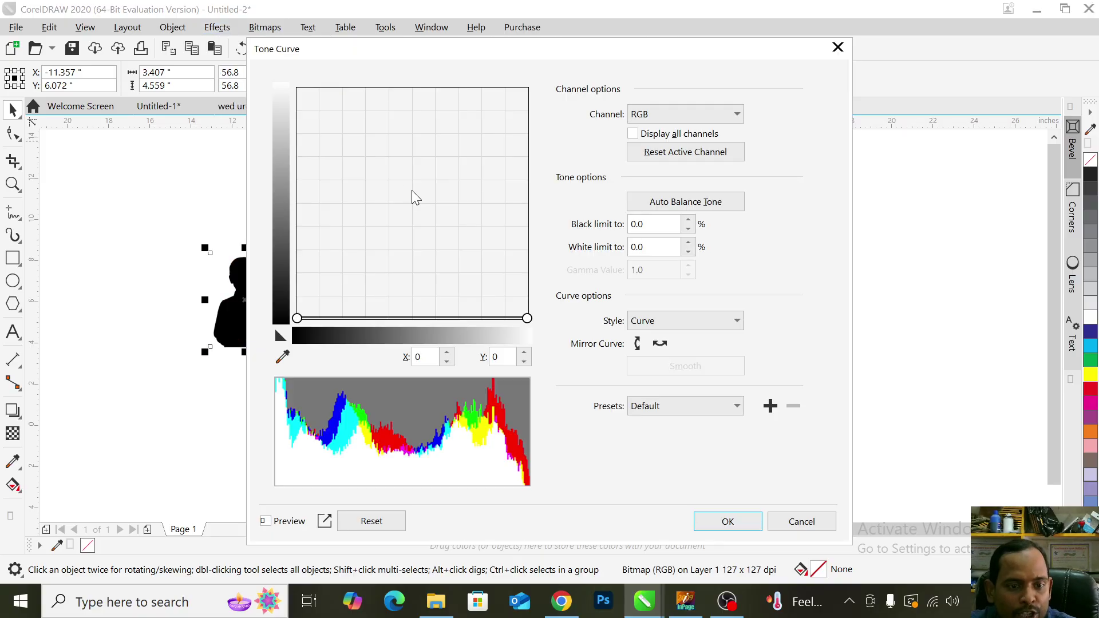
pyautogui.moveTo(406, 54); pyautogui.dragTo(536, 82)
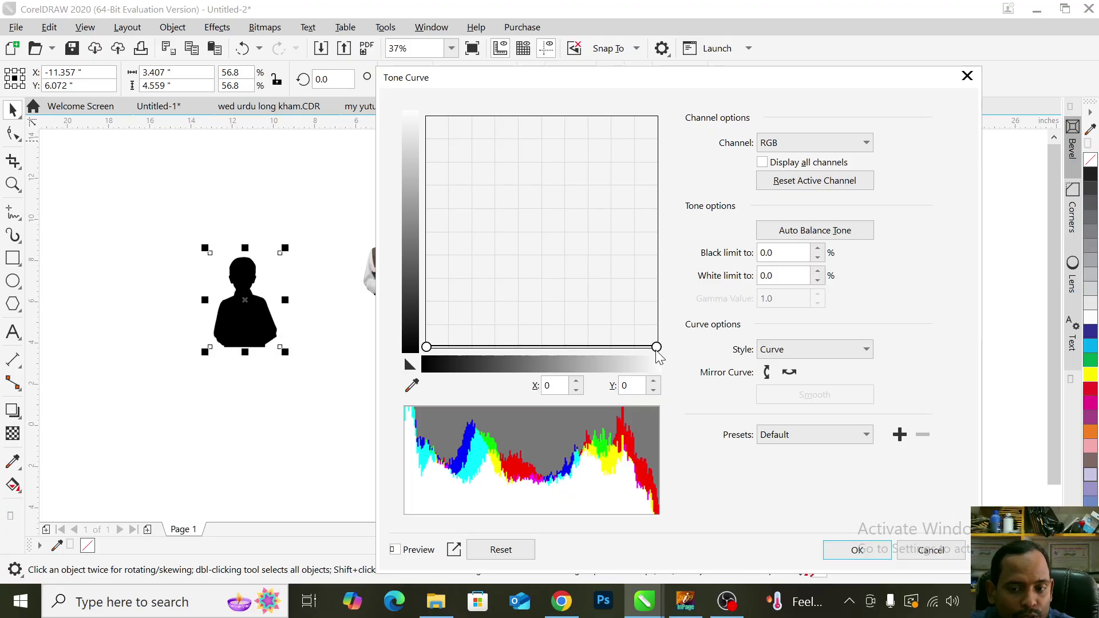
pyautogui.moveTo(656, 346); pyautogui.dragTo(656, 117)
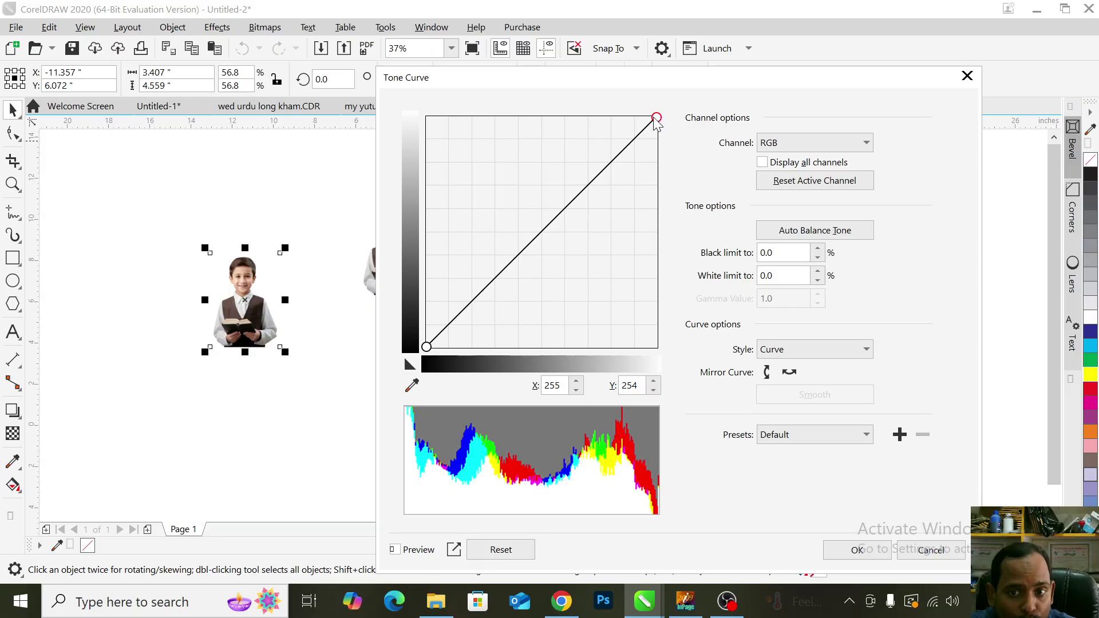
pyautogui.moveTo(656, 117); pyautogui.dragTo(657, 347)
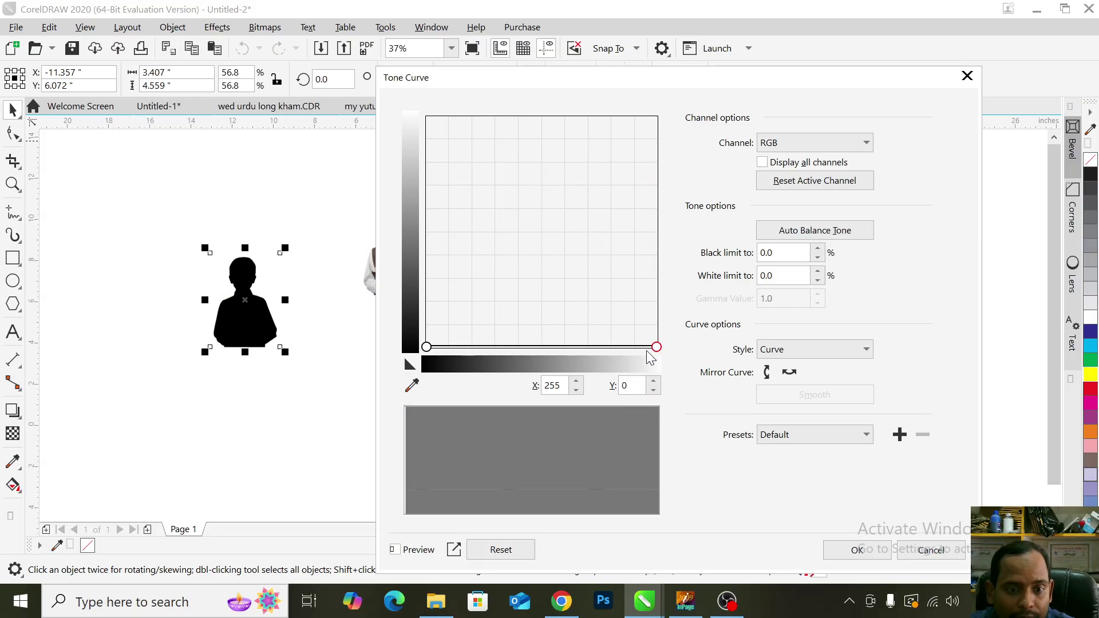
pyautogui.click(869, 553)
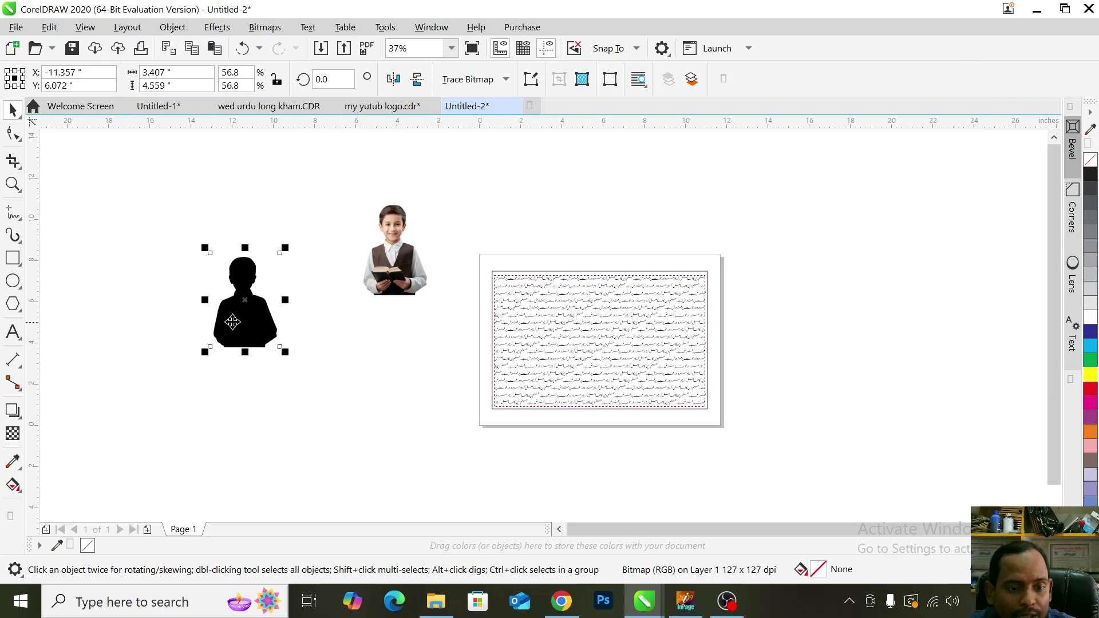
# - Outline-trace the black bitmap as a High quality image, with background colour removal set to Specify instead of Automatically
pyautogui.click(505, 80)
pyautogui.moveTo(498, 136)
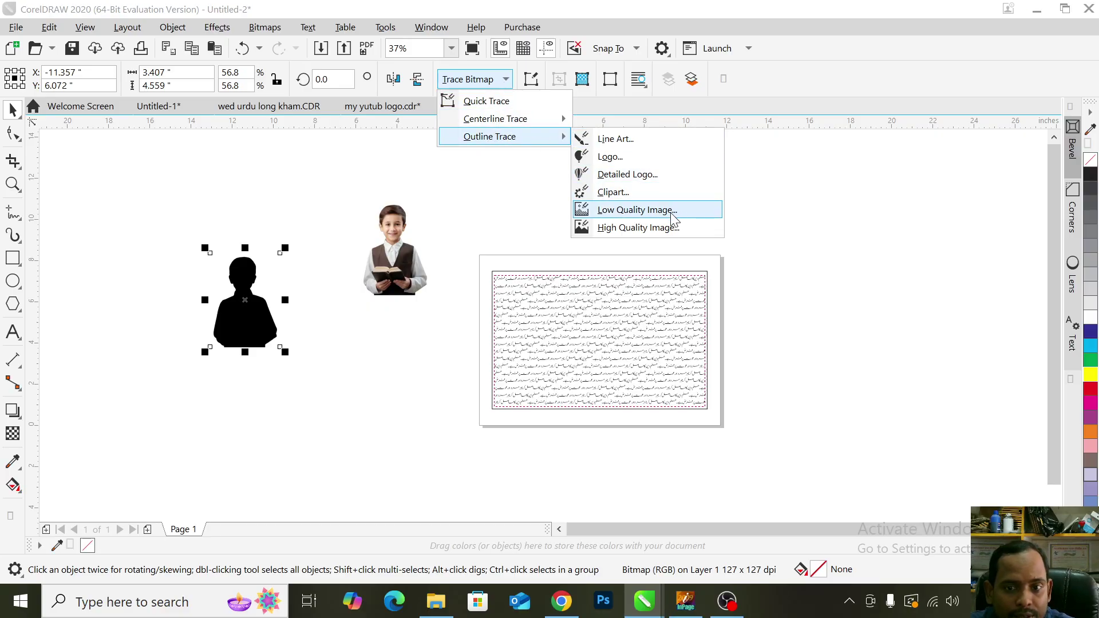
pyautogui.click(651, 236)
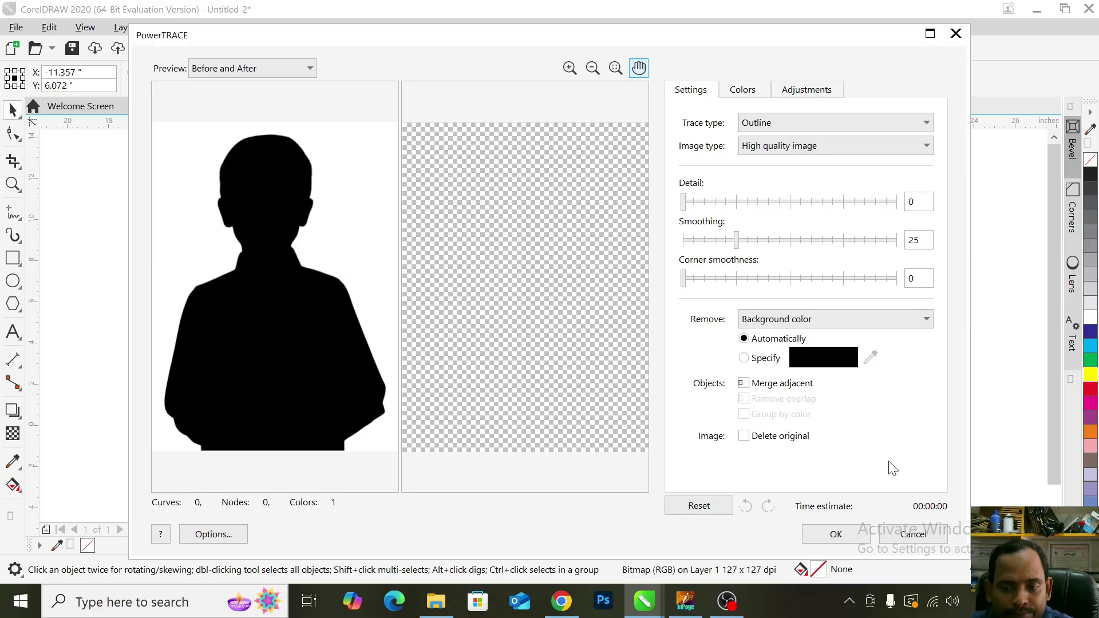
pyautogui.click(757, 362)
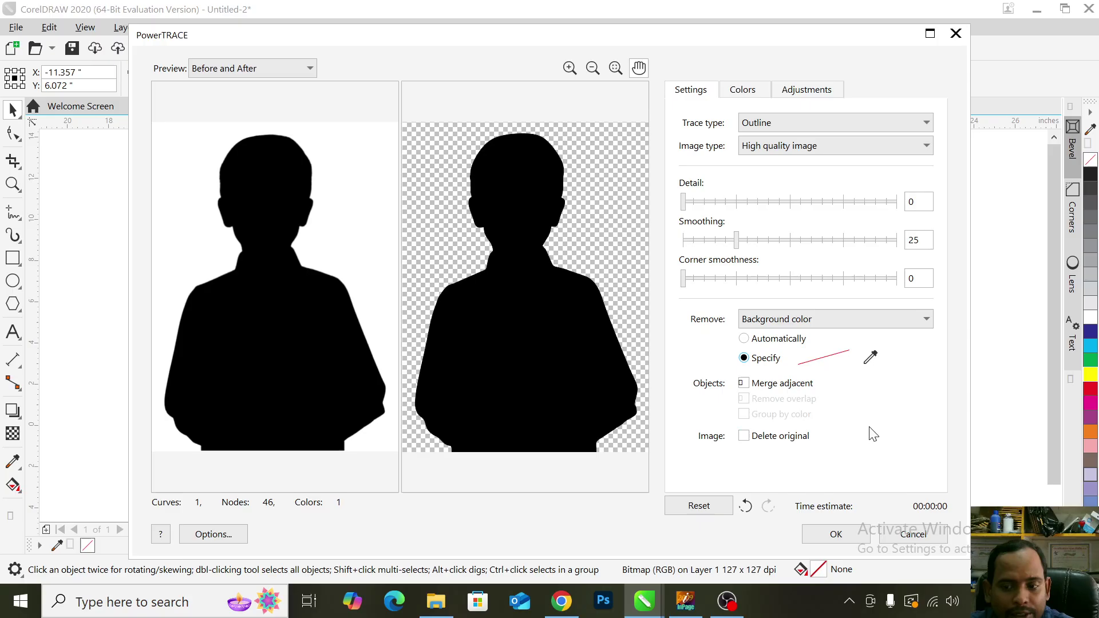
pyautogui.click(835, 534)
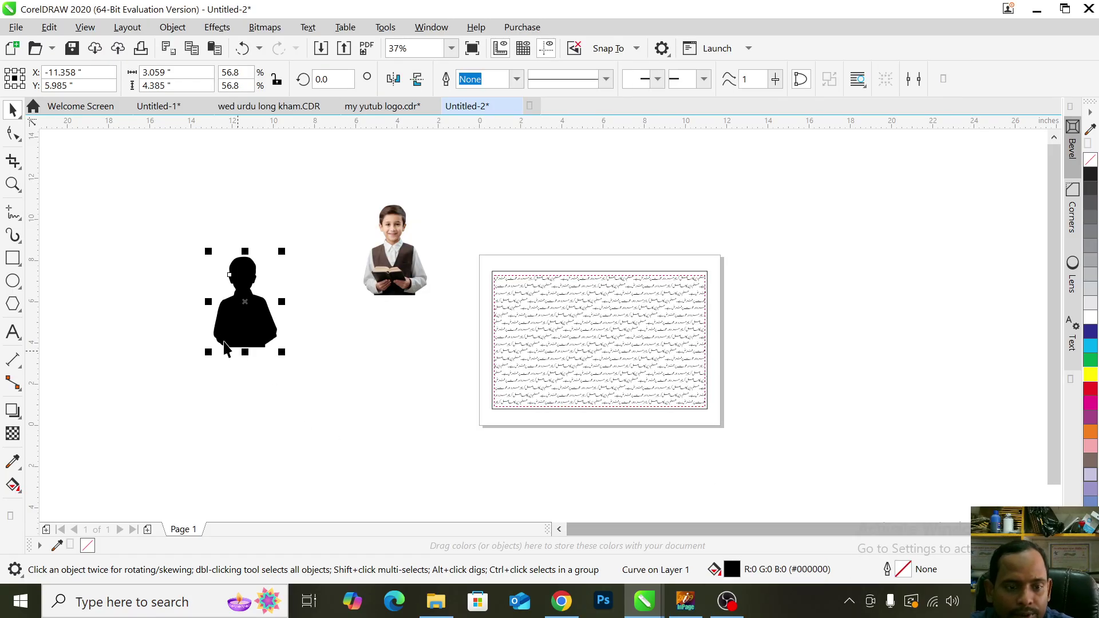
# - Separate the traced silhouette curve from the black bitmap and delete the bitmap
pyautogui.moveTo(249, 322); pyautogui.dragTo(371, 404)
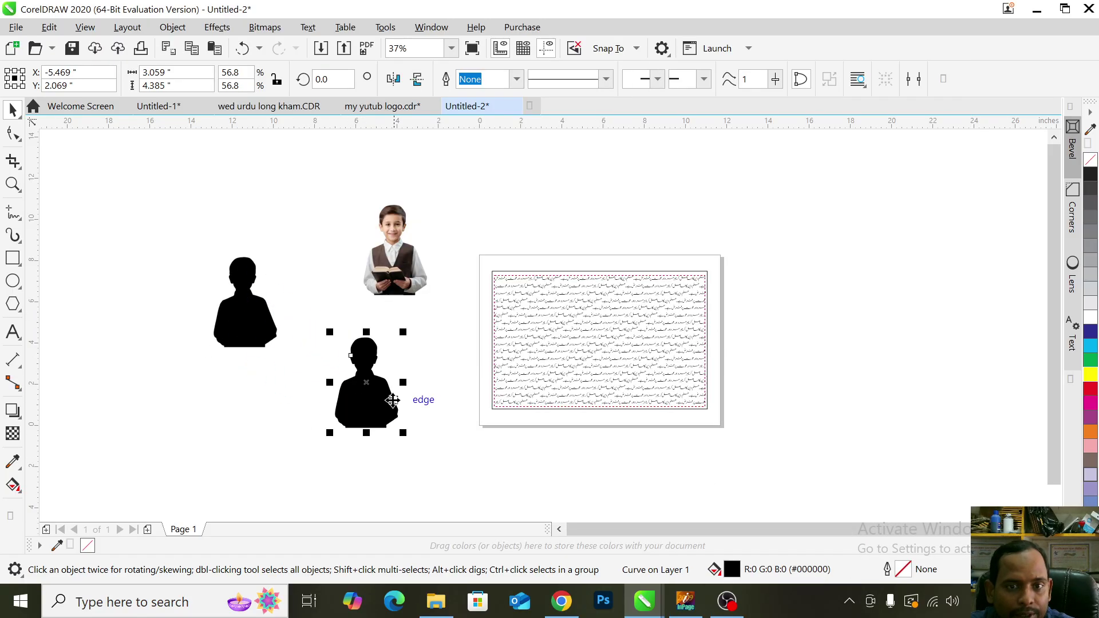
pyautogui.click(250, 330)
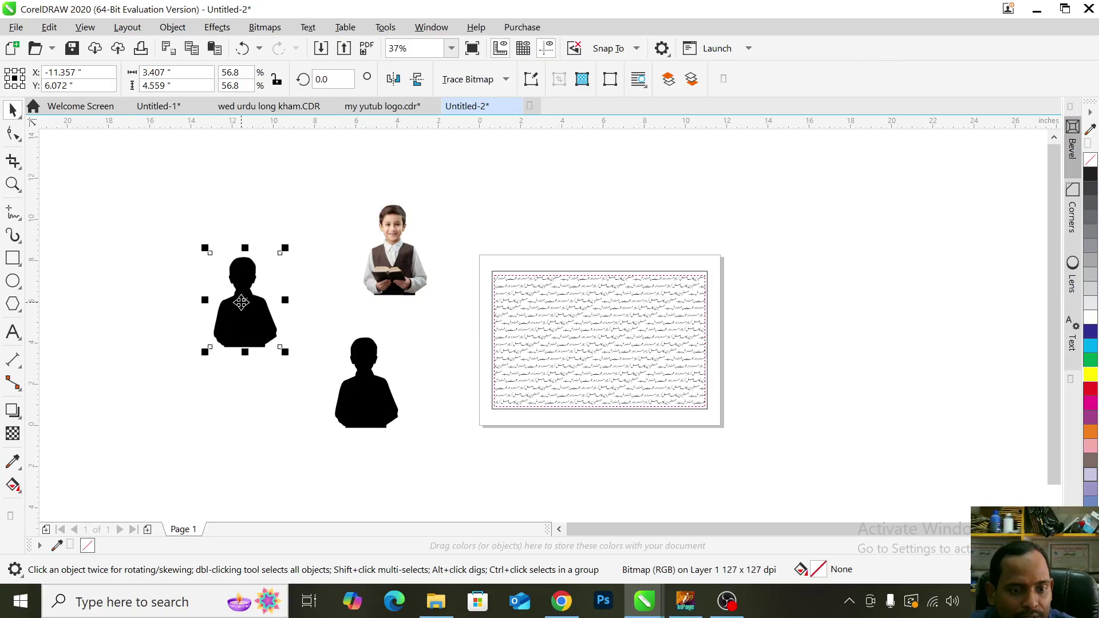
pyautogui.moveTo(370, 407); pyautogui.dragTo(262, 296)
pyautogui.click(245, 323)
pyautogui.press('Delete')
# - Place a spare copy of the boy's picture above the page, and PowerClip the original inside the black silhouette curve
pyautogui.click(391, 263)
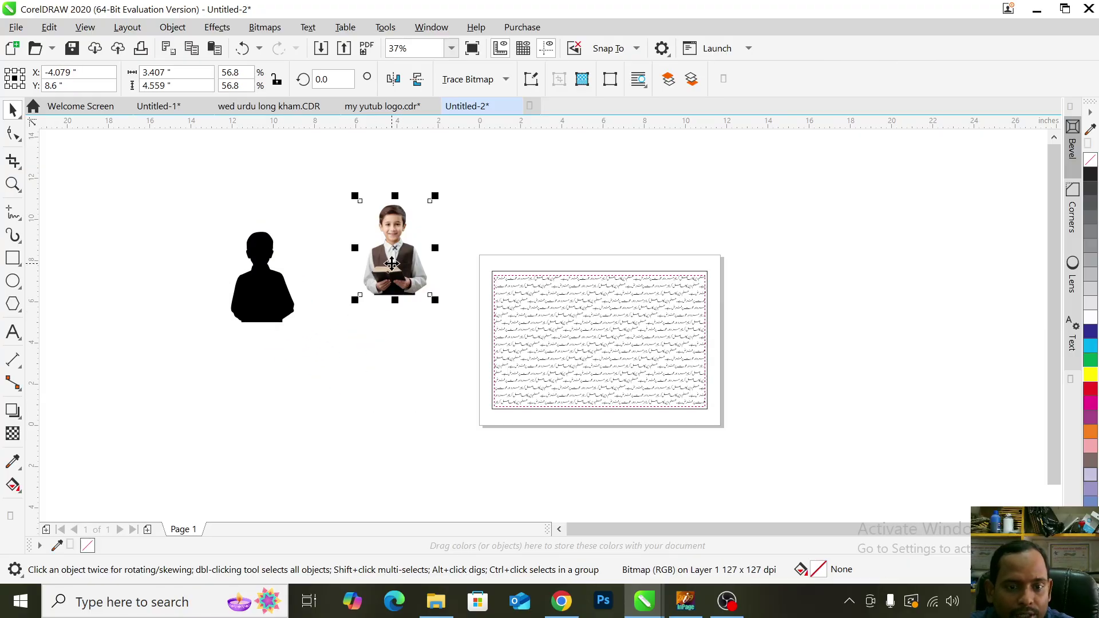
pyautogui.moveTo(391, 264); pyautogui.dragTo(620, 207)
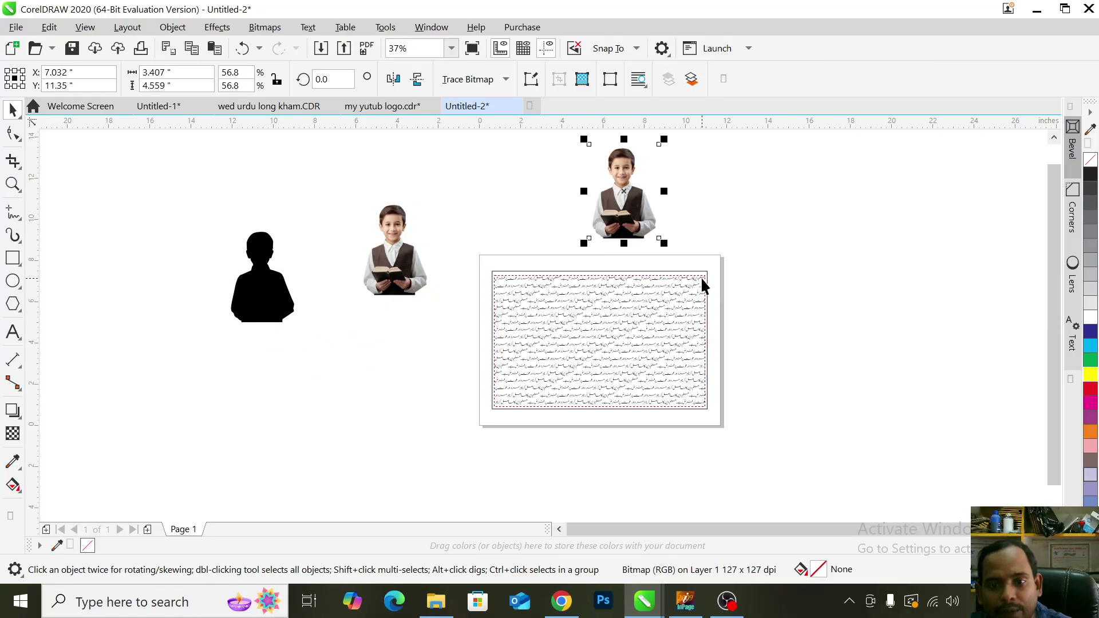
pyautogui.click(410, 275)
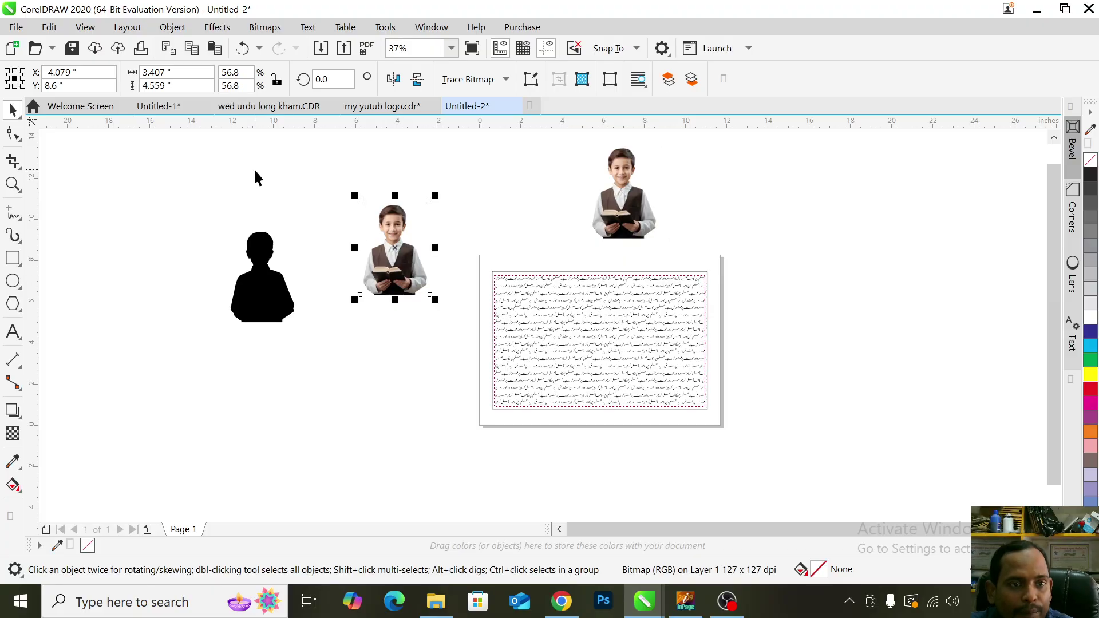
pyautogui.click(179, 30)
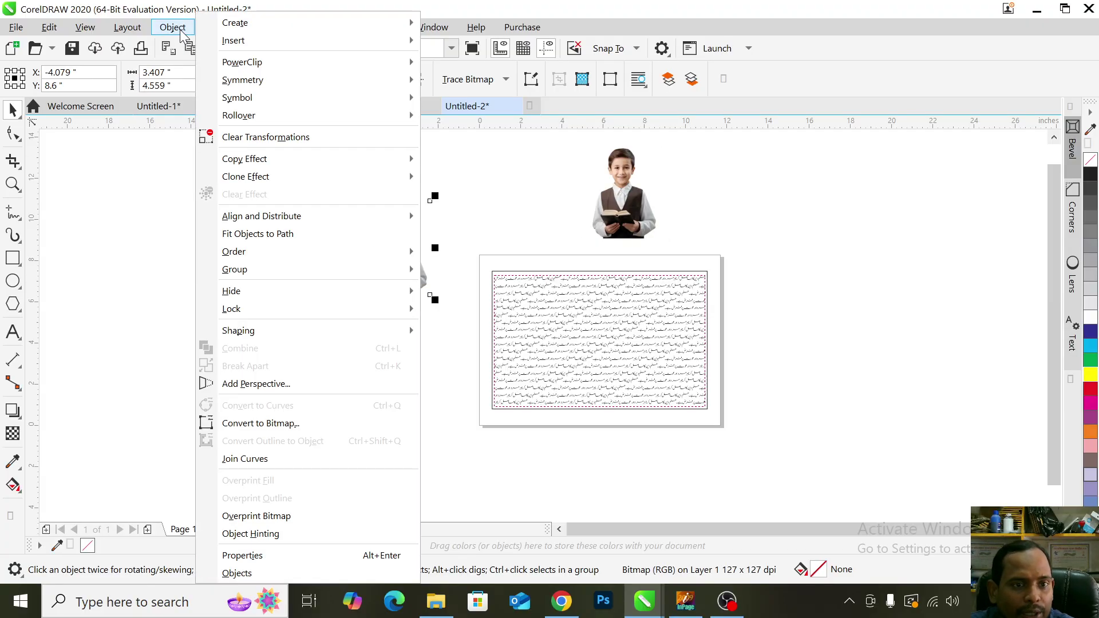
pyautogui.moveTo(287, 66)
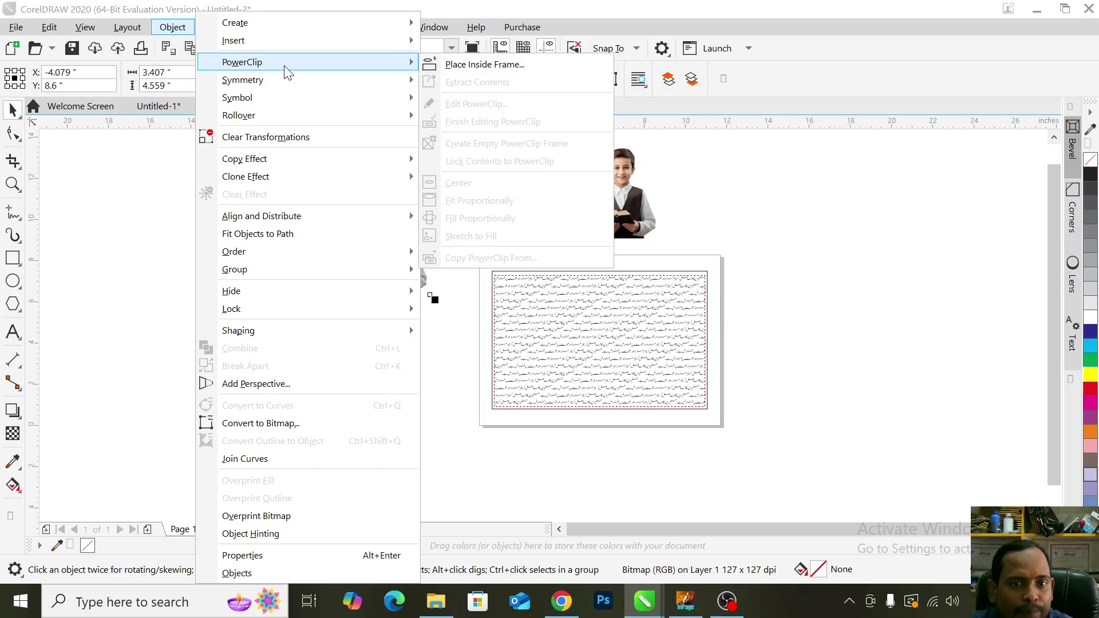
pyautogui.click(488, 64)
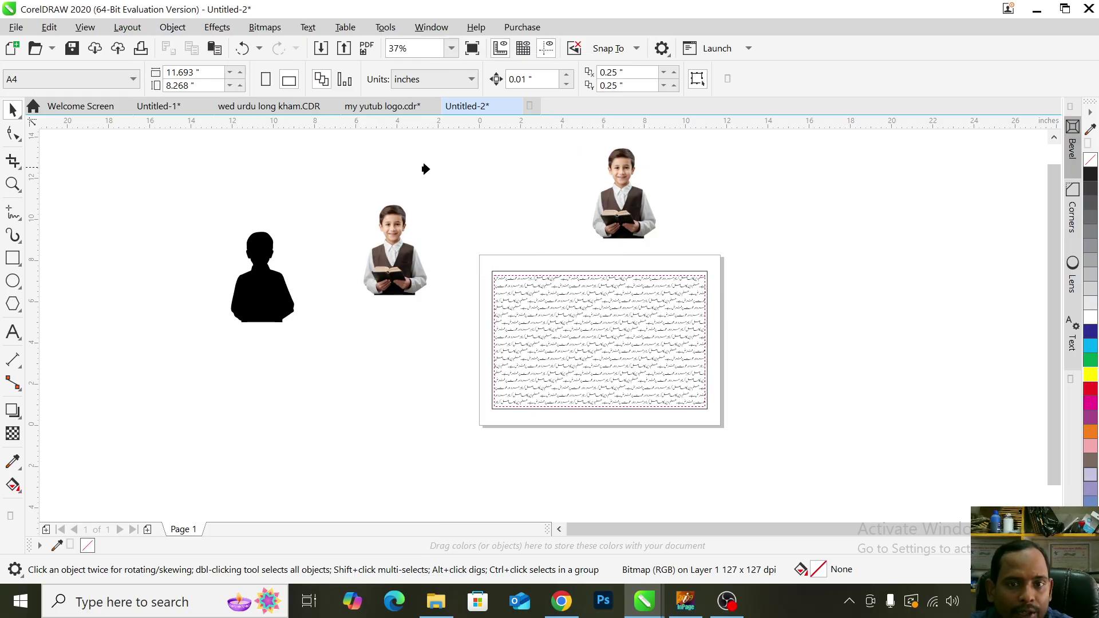
pyautogui.click(248, 279)
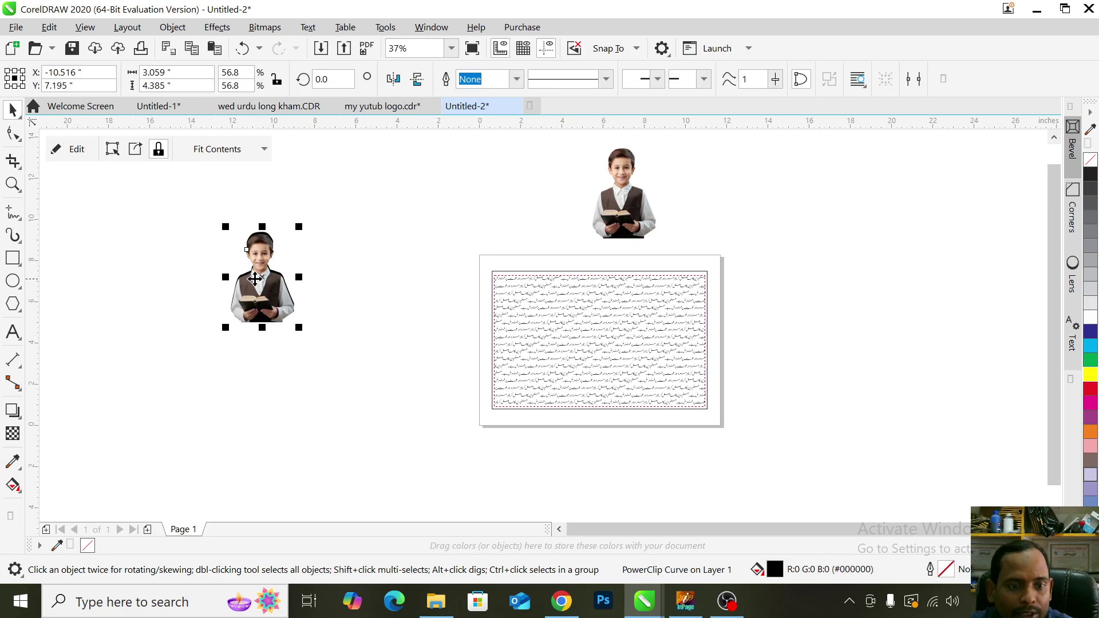
# - Edit the PowerClip contents, shifting the boy's picture slightly upward to cover the black edge above the hair, and finish editing
pyautogui.keyDown('ctrl'); pyautogui.click(256, 278); pyautogui.keyUp('ctrl')
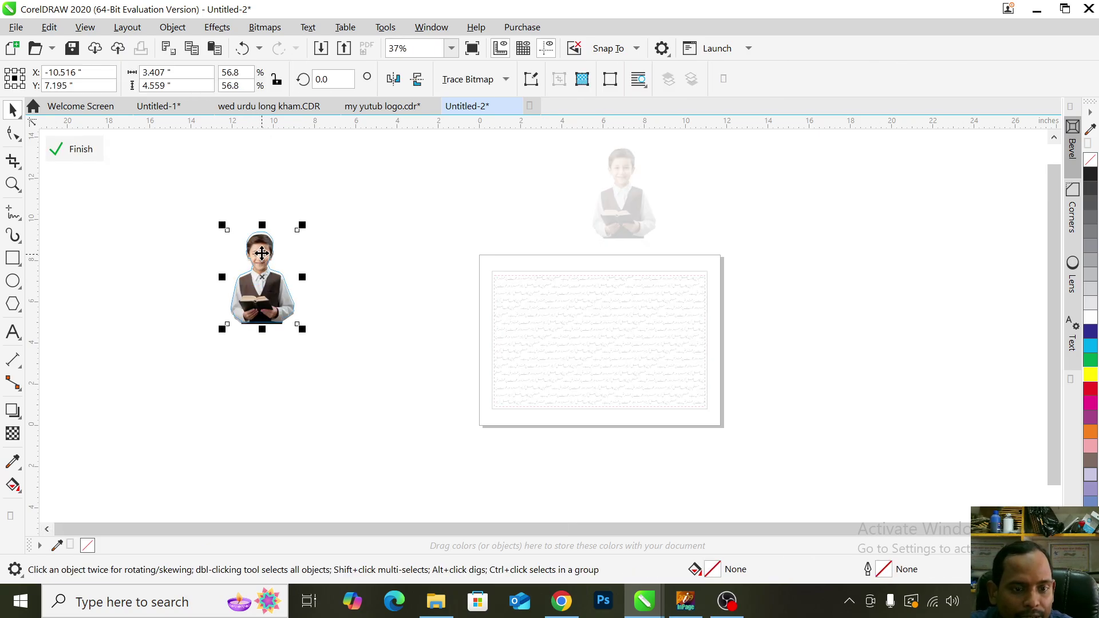
pyautogui.scroll(4, 262, 235)
pyautogui.moveTo(264, 235); pyautogui.dragTo(262, 227)
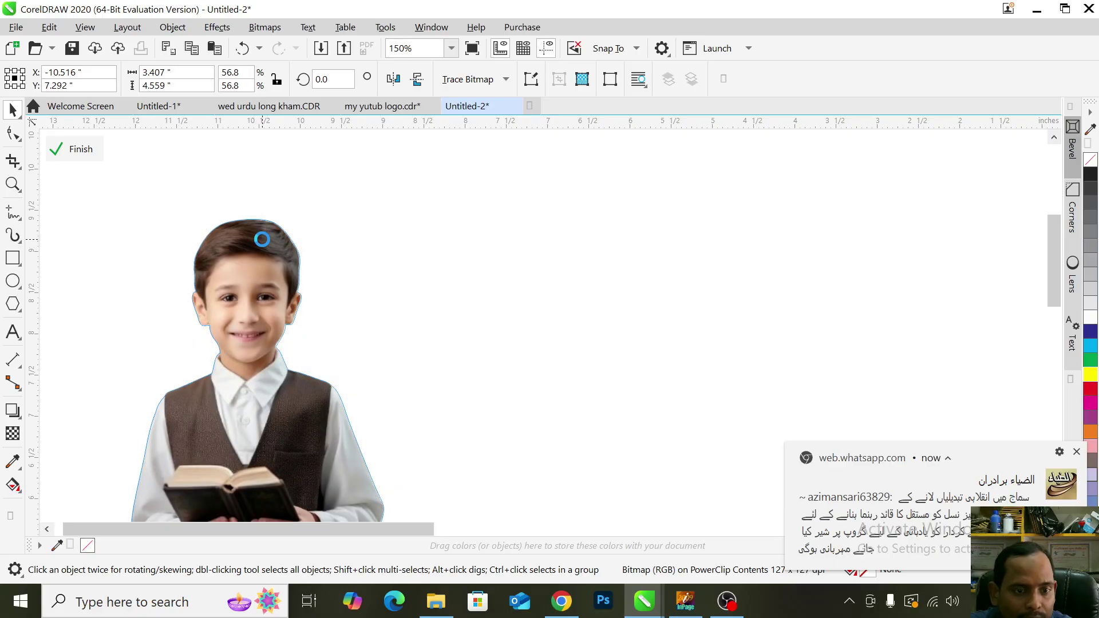
pyautogui.keyDown('ctrl'); pyautogui.click(545, 324); pyautogui.keyUp('ctrl')
pyautogui.scroll(-3, 490, 448)
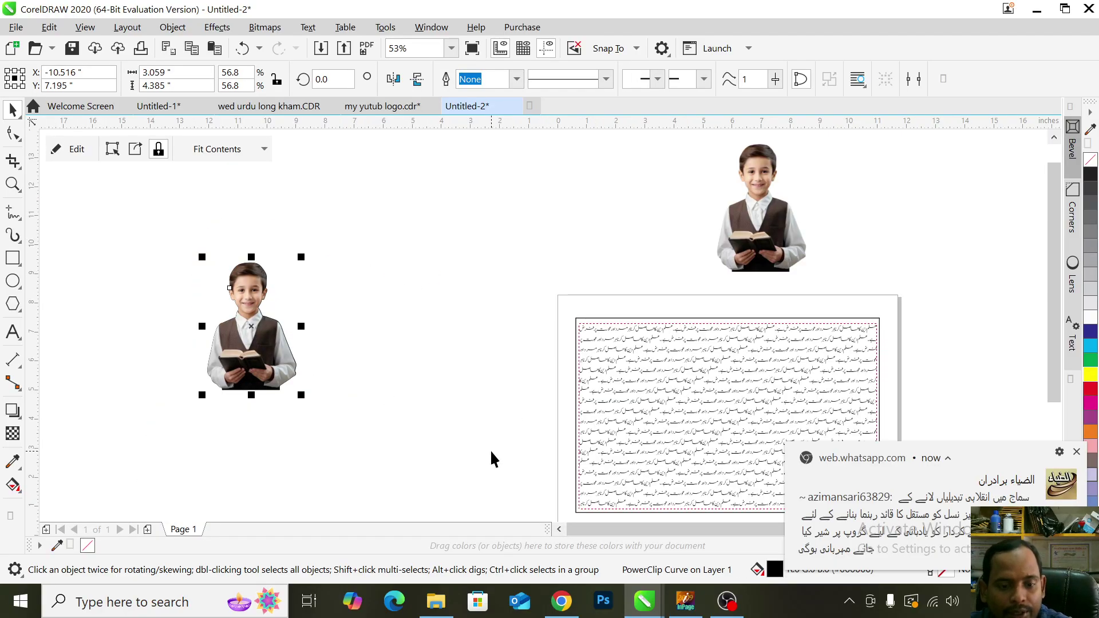
# - Move the PowerClipped boy onto the lower part of the Urdu text frame and apply the contour Straddle Text wrapping style
pyautogui.click(303, 377)
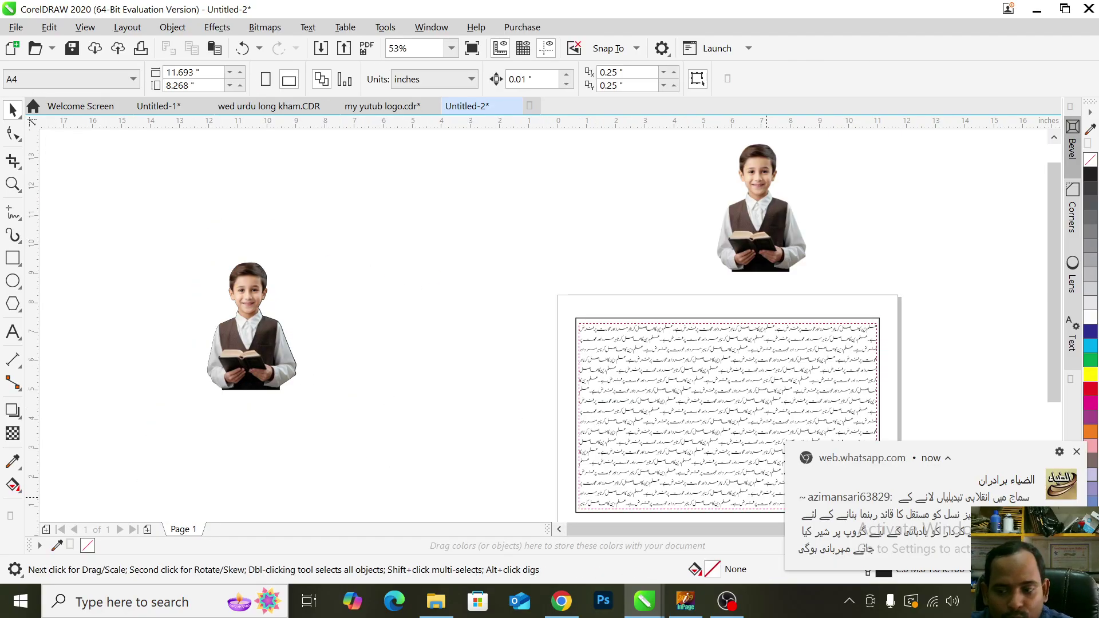
pyautogui.click(1076, 452)
pyautogui.moveTo(235, 327); pyautogui.dragTo(796, 433)
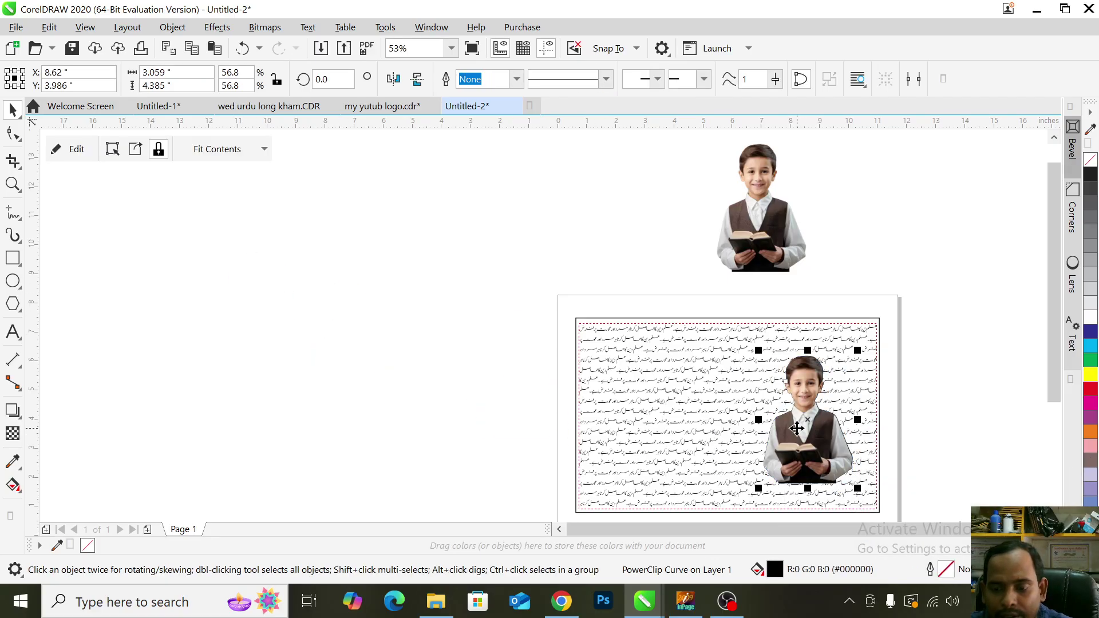
pyautogui.click(865, 87)
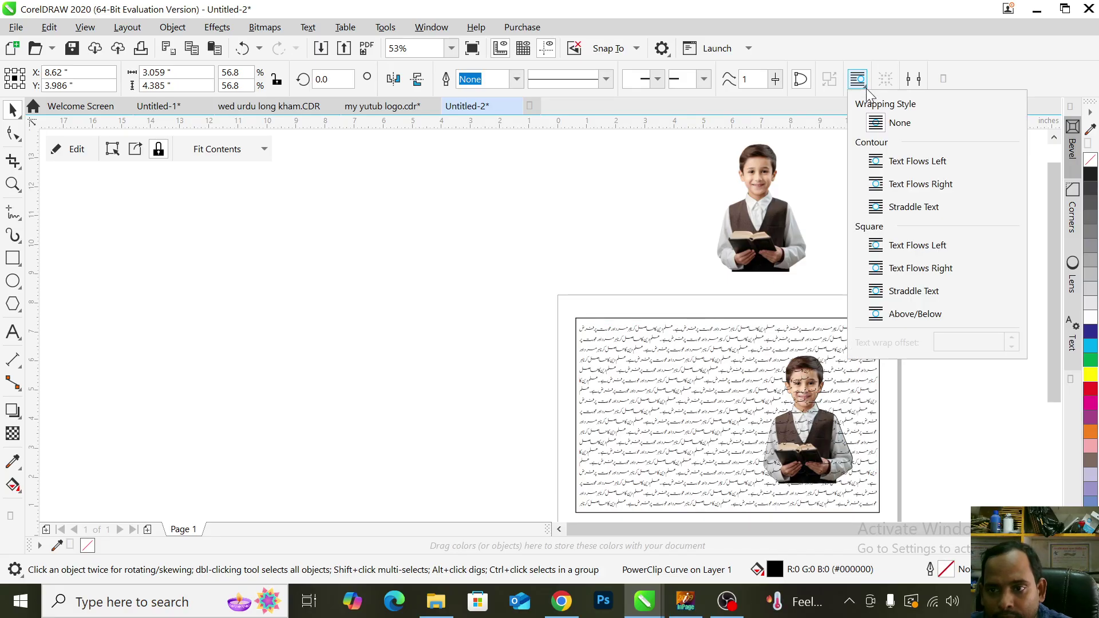
pyautogui.click(880, 211)
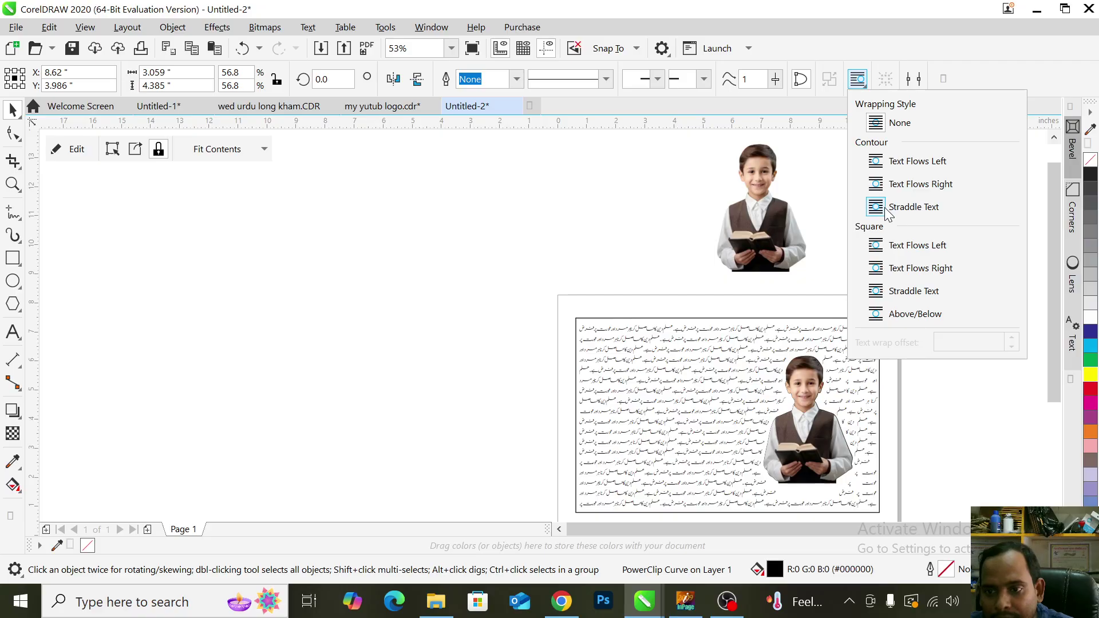
# - Reapply contour Straddle Text to the boy in the frame, fine-tune the text wrap offset, and shift him slightly right and up
pyautogui.click(876, 210)
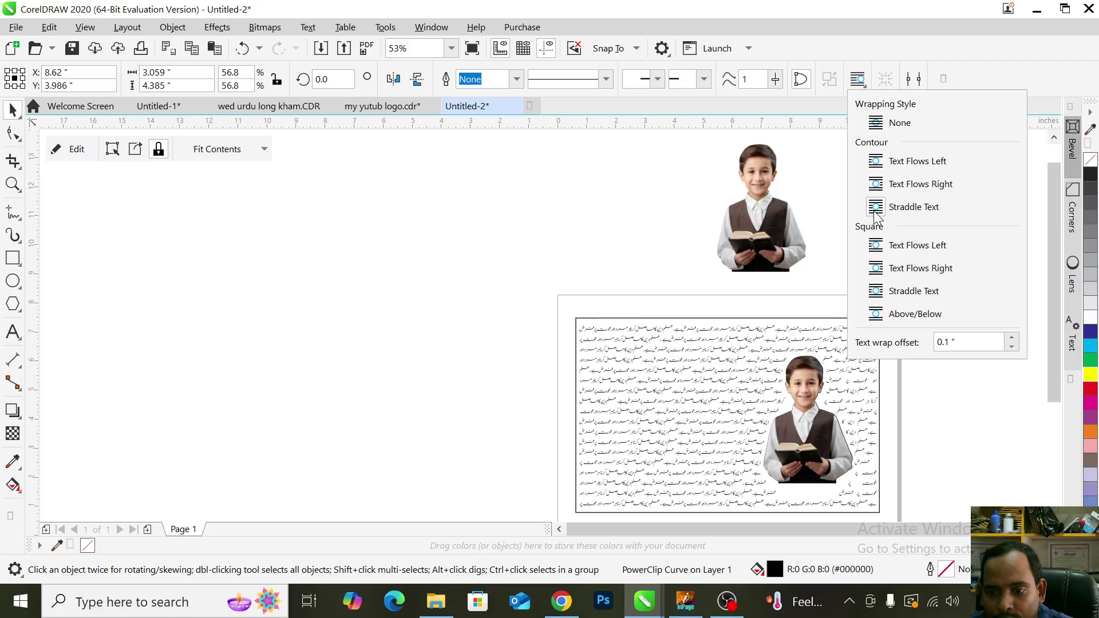
pyautogui.click(1012, 339)
pyautogui.click(1012, 339)
pyautogui.click(1012, 339)
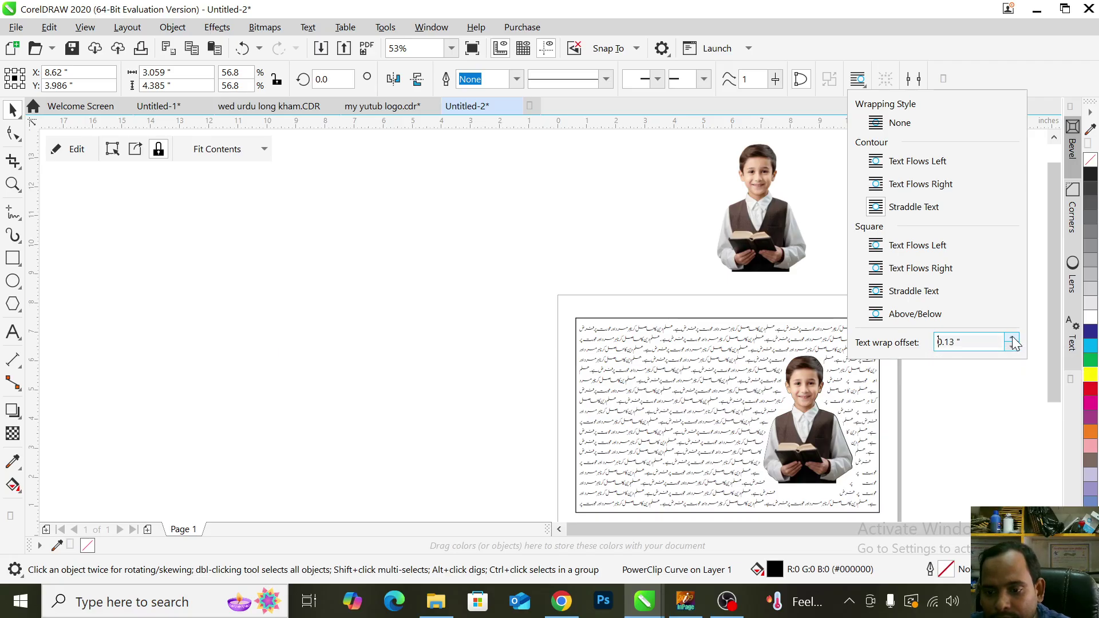
pyautogui.click(1011, 346)
pyautogui.click(1012, 346)
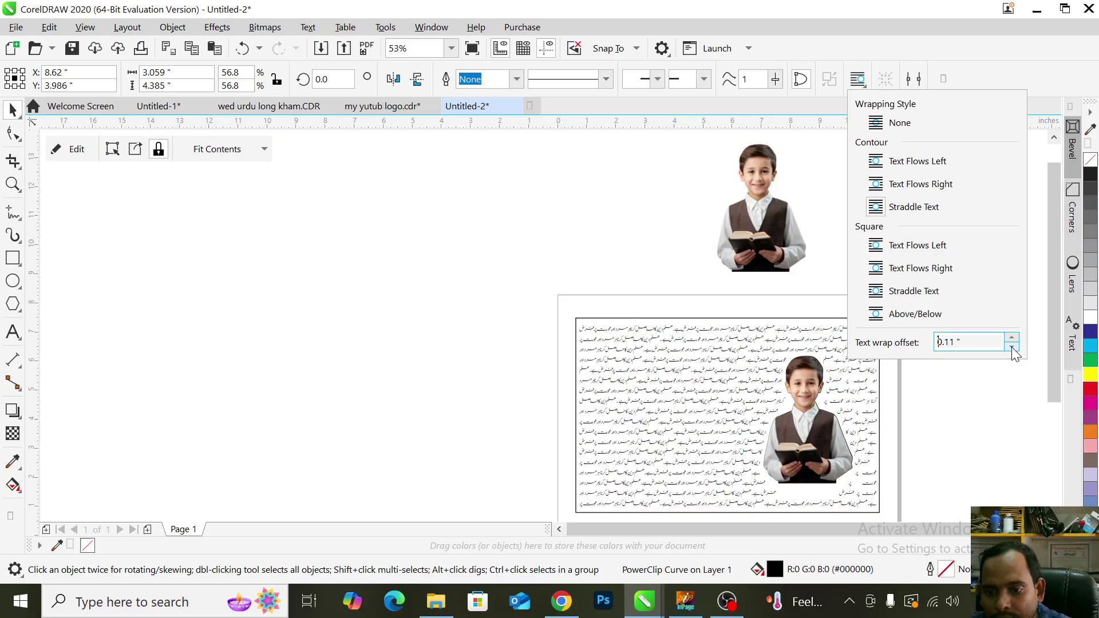
pyautogui.click(1012, 346)
pyautogui.click(1012, 346)
pyautogui.click(994, 406)
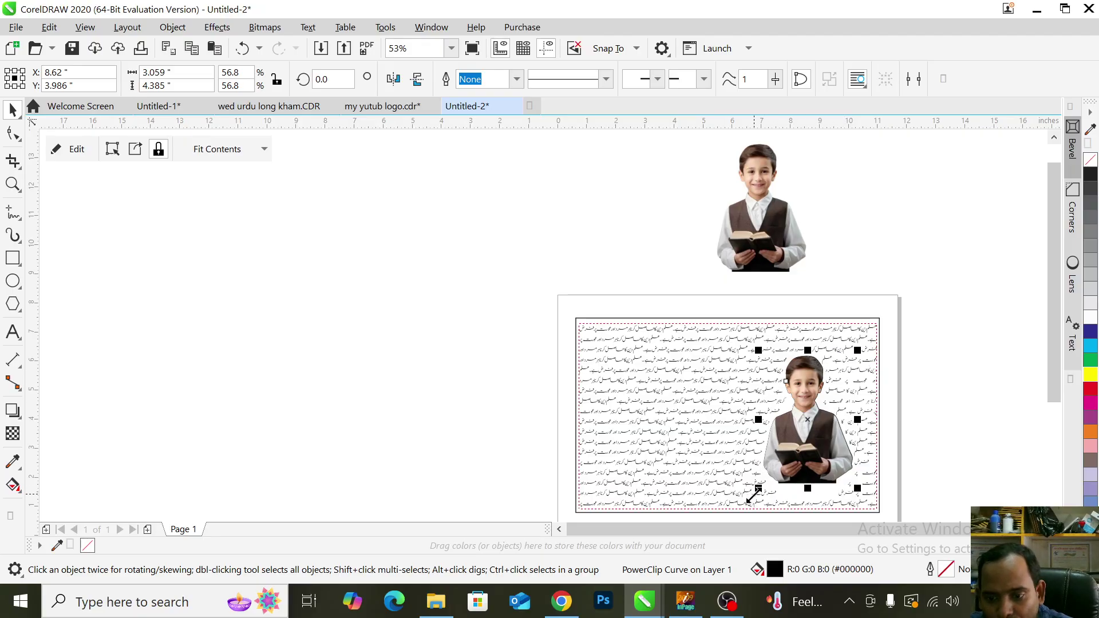
pyautogui.moveTo(817, 446)
pyautogui.mouseDown()
pyautogui.moveTo(693, 445)
pyautogui.moveTo(804, 433)
pyautogui.moveTo(699, 437)
pyautogui.moveTo(843, 447)
pyautogui.moveTo(829, 441)
pyautogui.mouseUp()
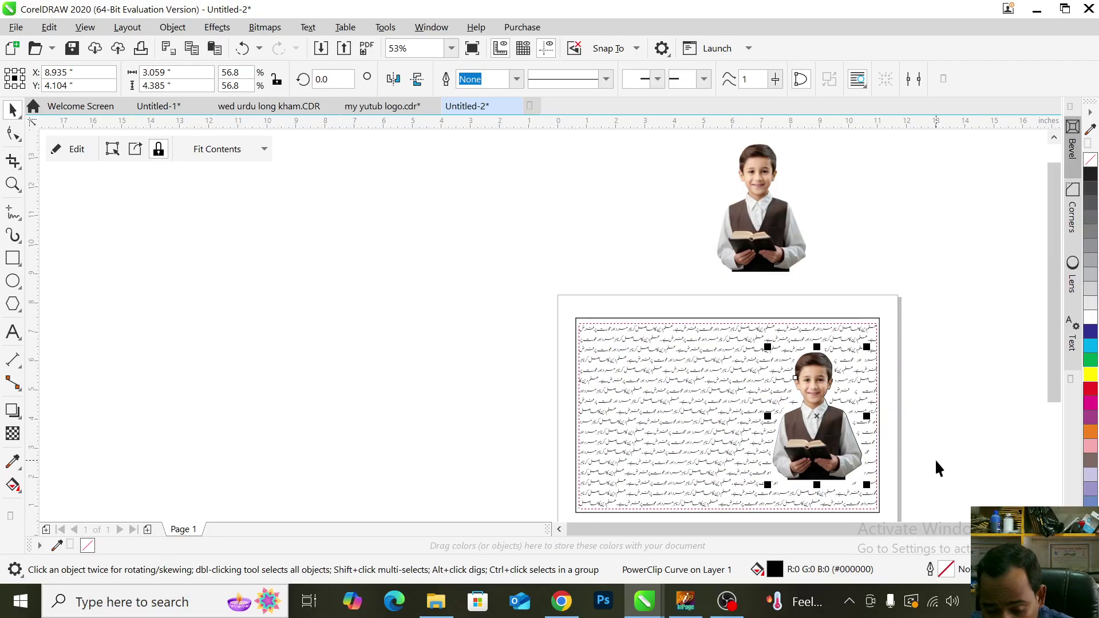
# - Move the spare picture of the boy to the left above the page and place a copy of it farther left
pyautogui.hscroll(3, 935, 458)
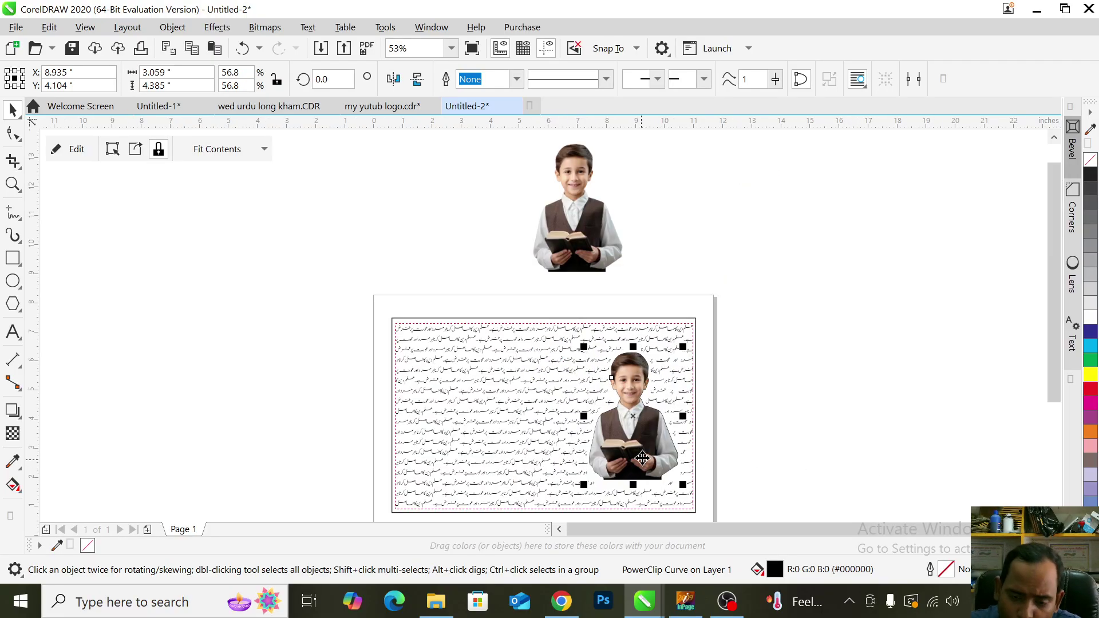
pyautogui.click(685, 252)
pyautogui.moveTo(578, 229); pyautogui.dragTo(407, 198)
pyautogui.click(612, 235)
pyautogui.click(193, 308)
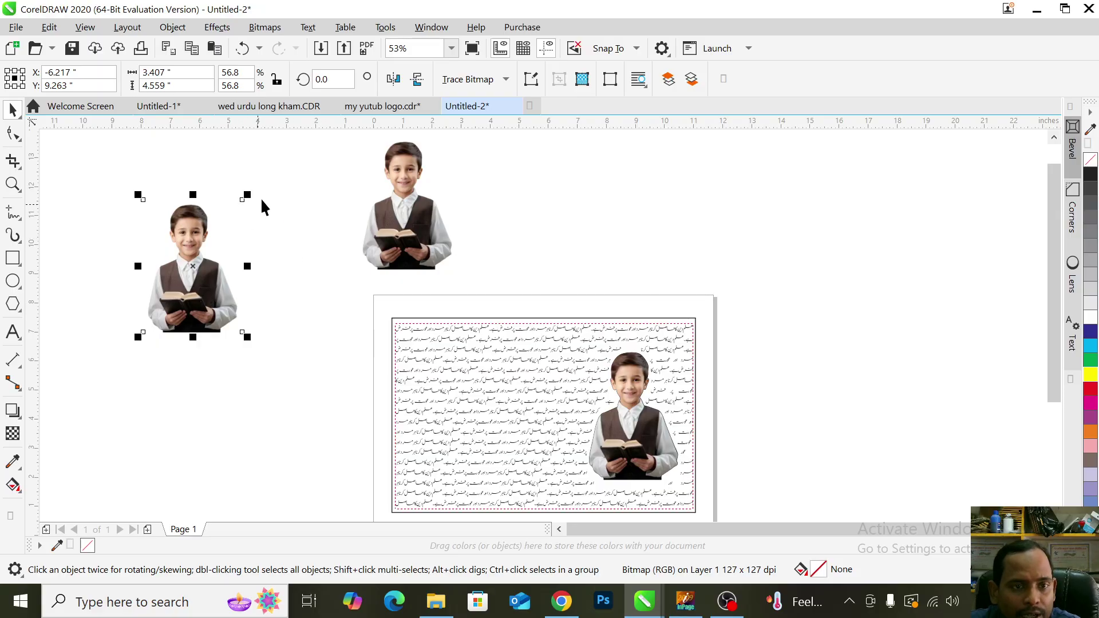
# - Outline-trace the copied picture as a High Quality Image with the detail set to 100
pyautogui.click(506, 80)
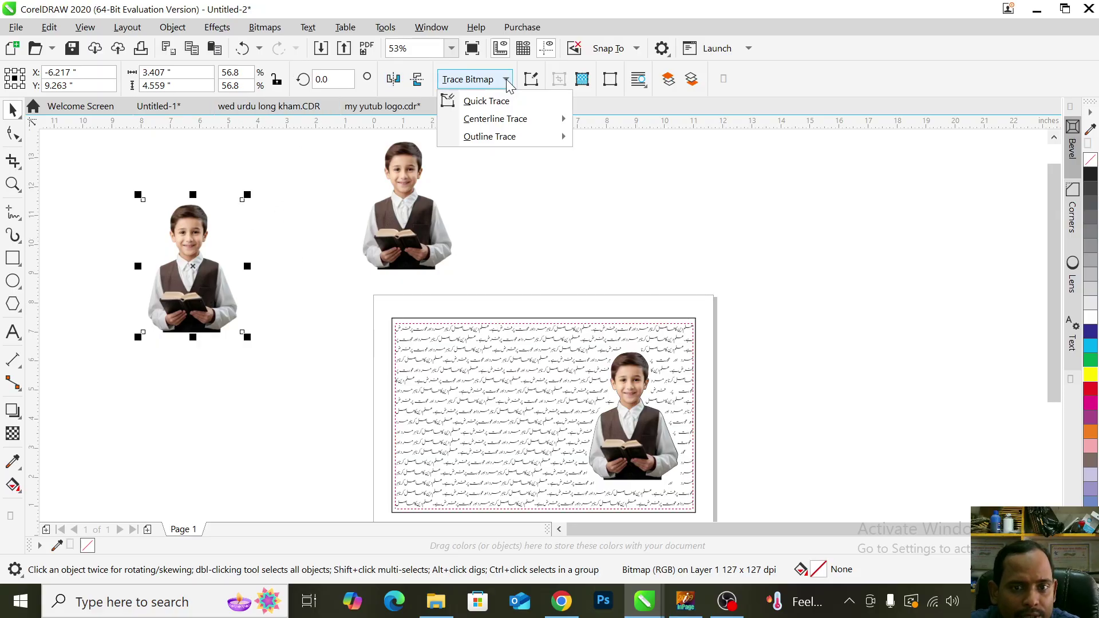
pyautogui.moveTo(512, 143)
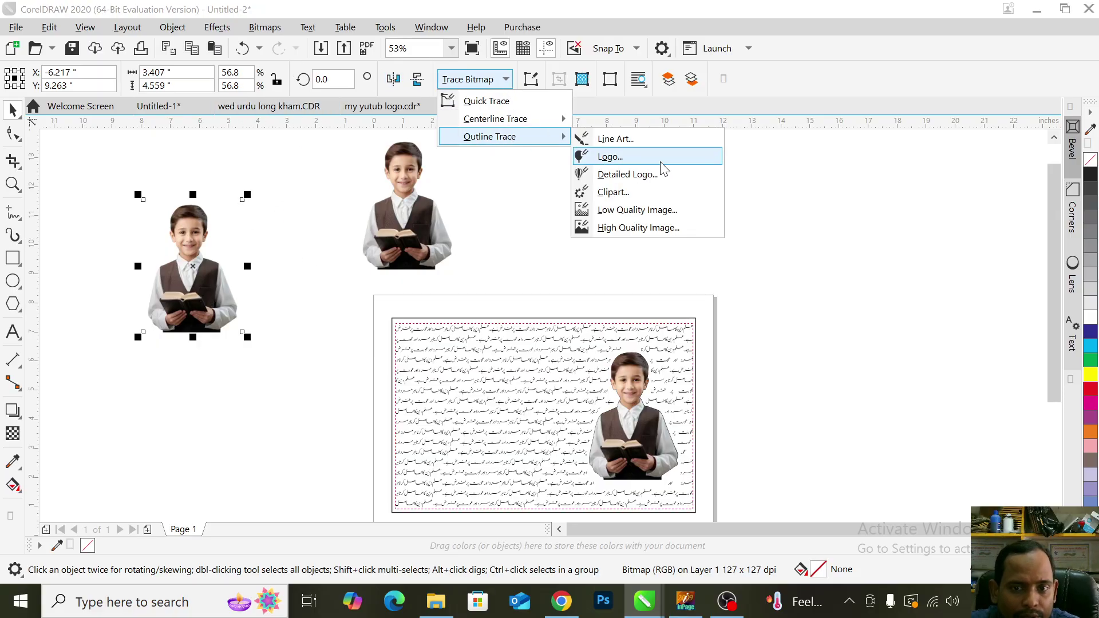
pyautogui.click(663, 236)
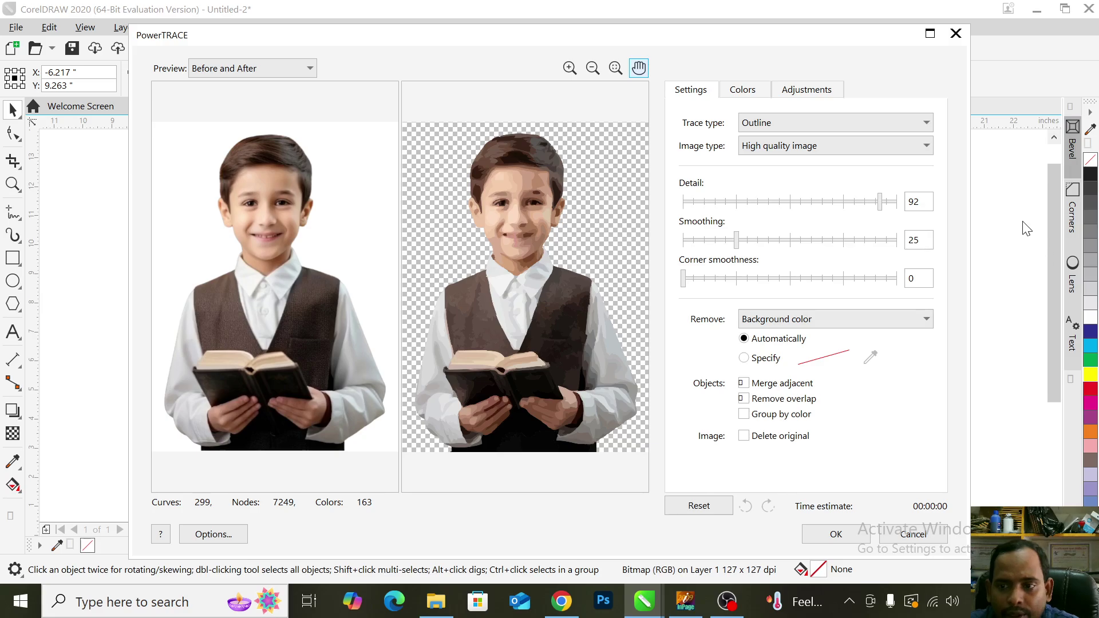
pyautogui.doubleClick(927, 201)
pyautogui.write('100')
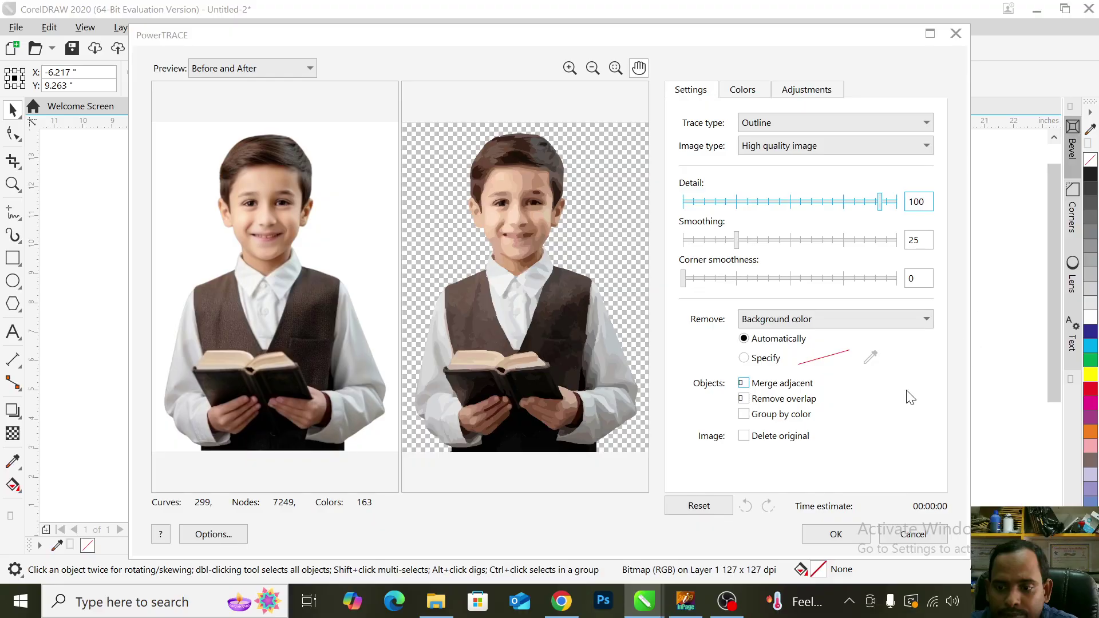
pyautogui.click(900, 404)
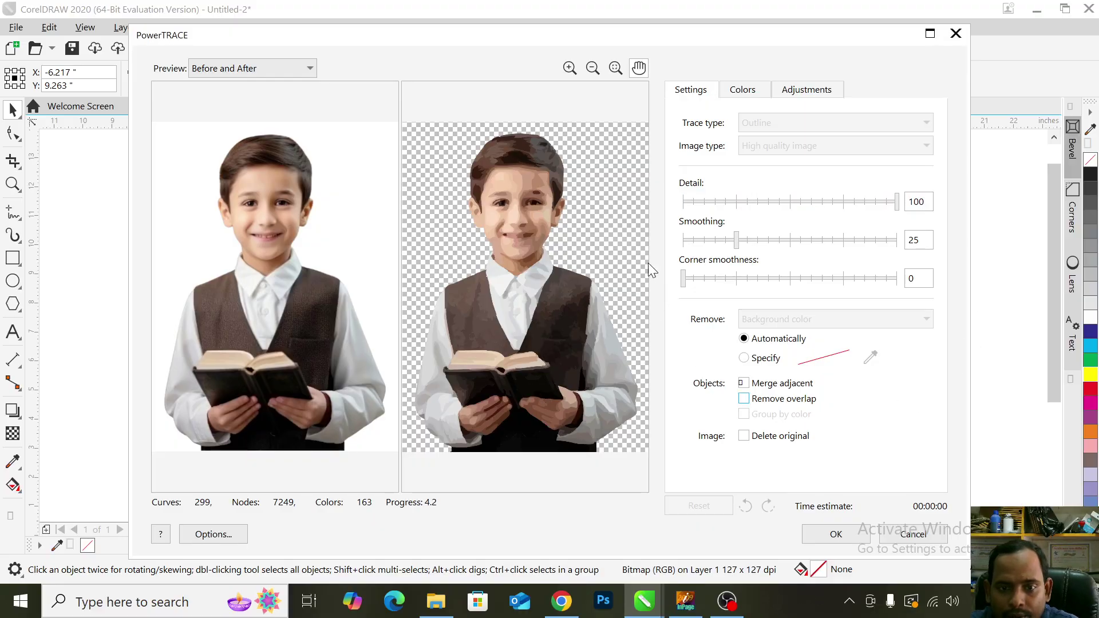
pyautogui.click(846, 534)
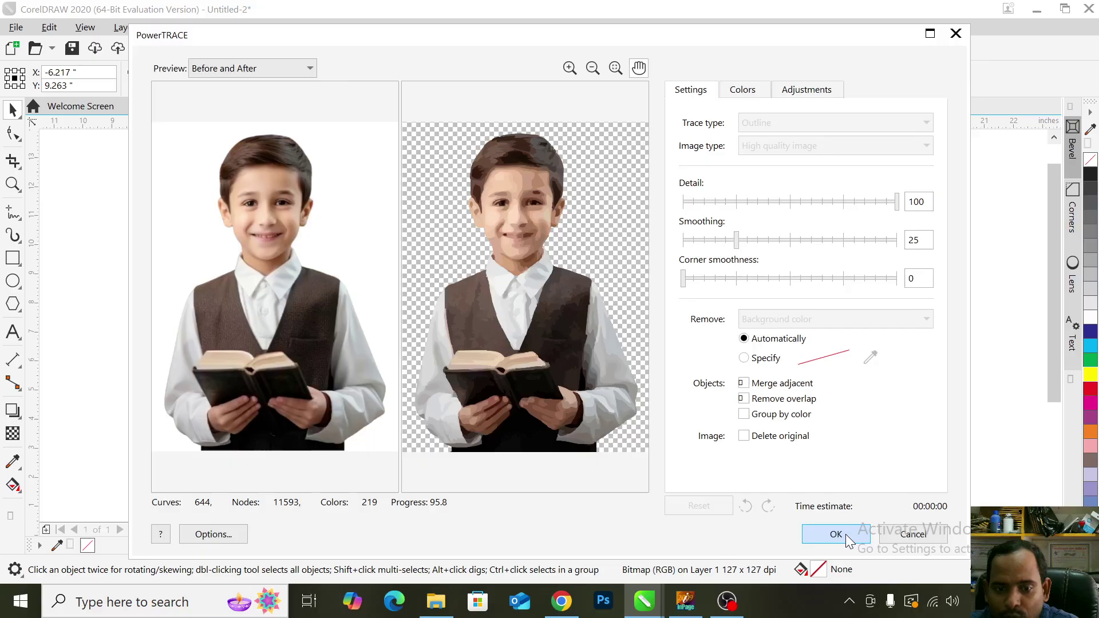
# - Separate the traced group from the bitmap beneath it, delete that bitmap, and move the trace into the free space
pyautogui.moveTo(192, 308)
pyautogui.mouseDown()
pyautogui.moveTo(302, 375)
pyautogui.moveTo(335, 350)
pyautogui.moveTo(315, 344)
pyautogui.moveTo(327, 334)
pyautogui.moveTo(307, 313)
pyautogui.mouseUp()
pyautogui.click(207, 291)
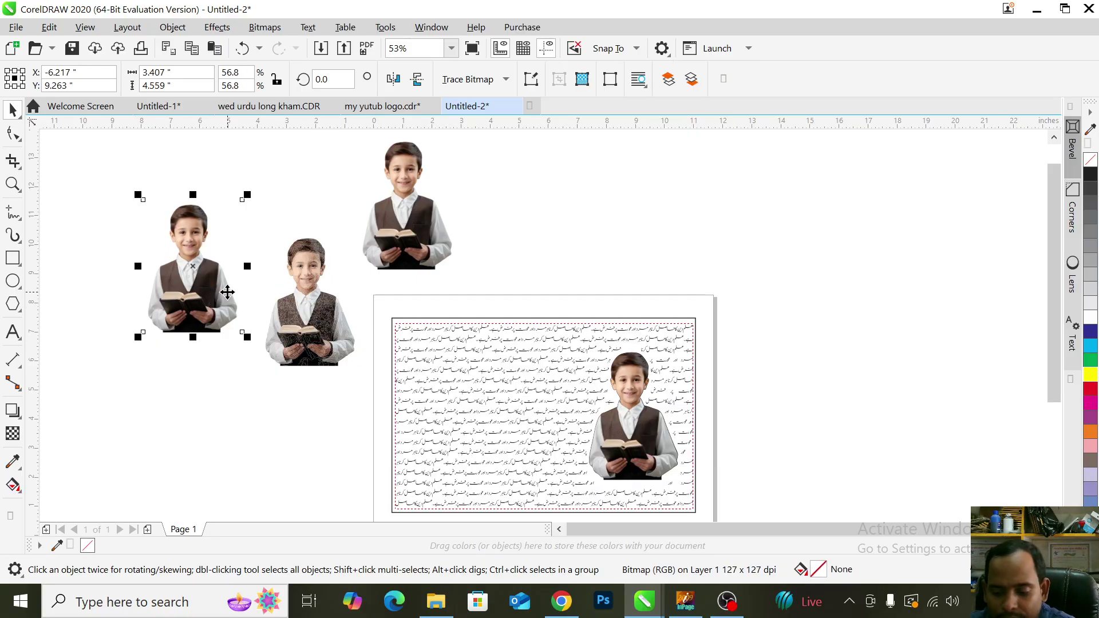
pyautogui.press('Delete')
pyautogui.click(325, 353)
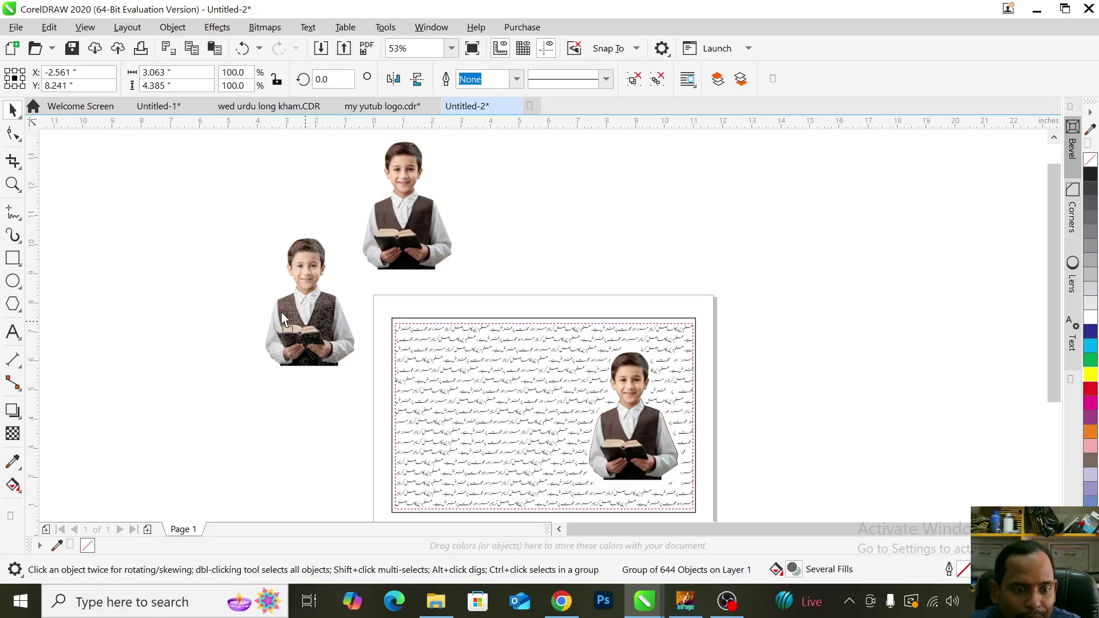
pyautogui.moveTo(280, 311); pyautogui.dragTo(211, 289)
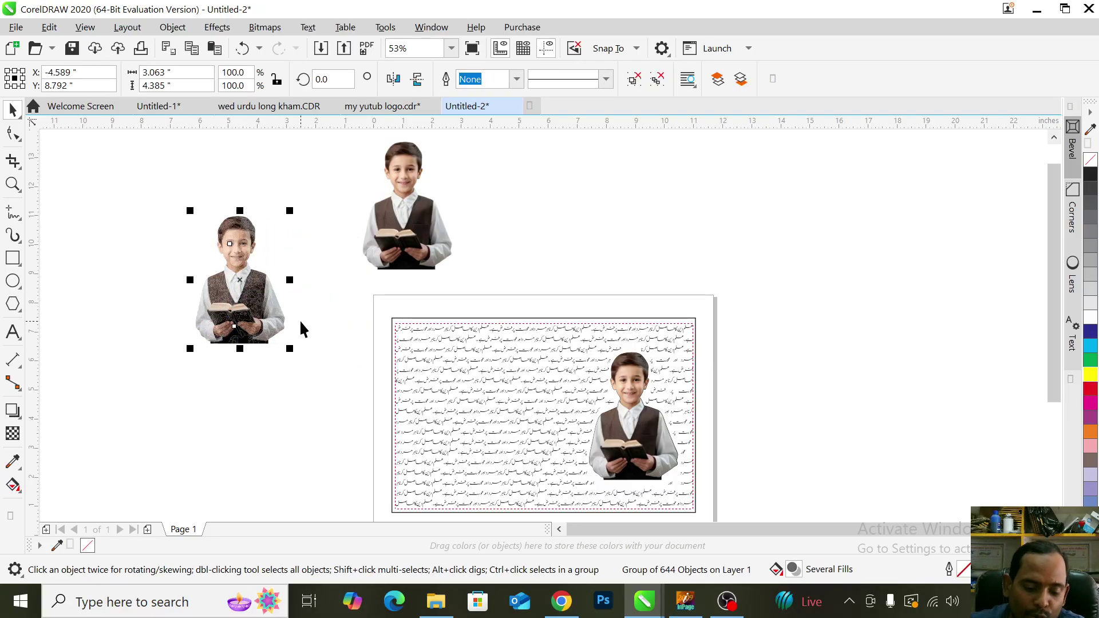
# - Ungroup the traced picture into separate curves and examine its individual pieces up close
pyautogui.hotkey('ctrl', 'u')
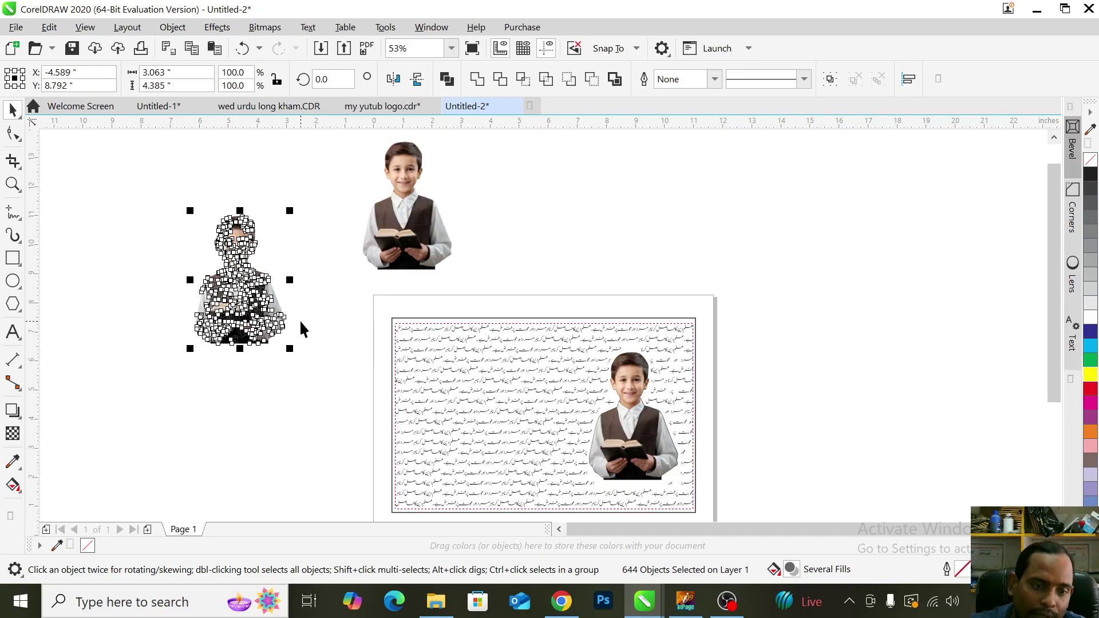
pyautogui.click(317, 320)
pyautogui.click(259, 315)
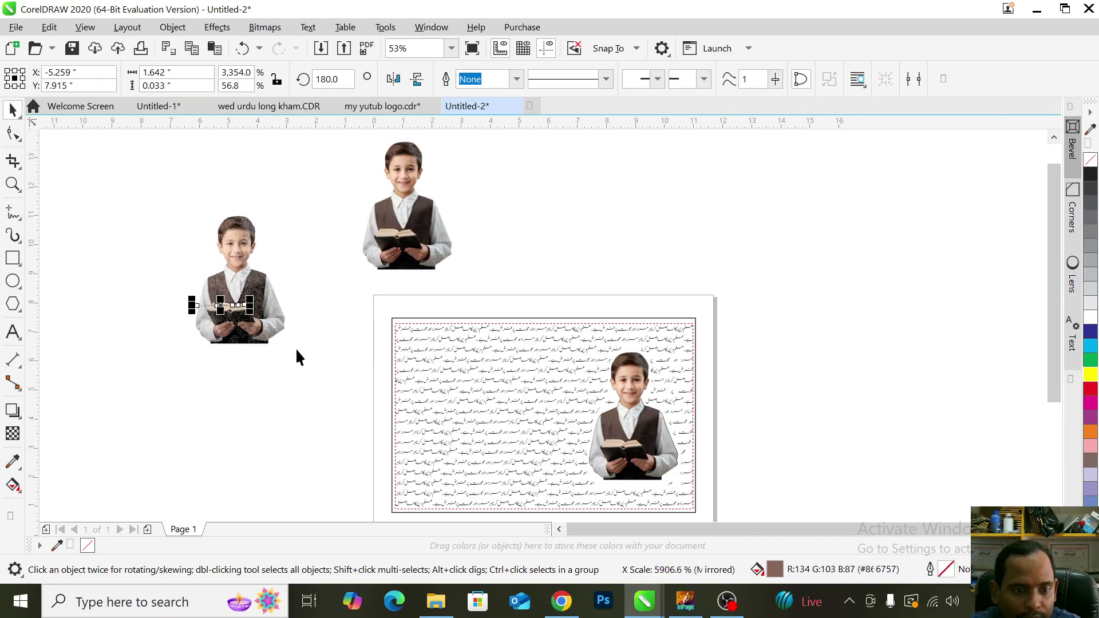
pyautogui.press('Tab')
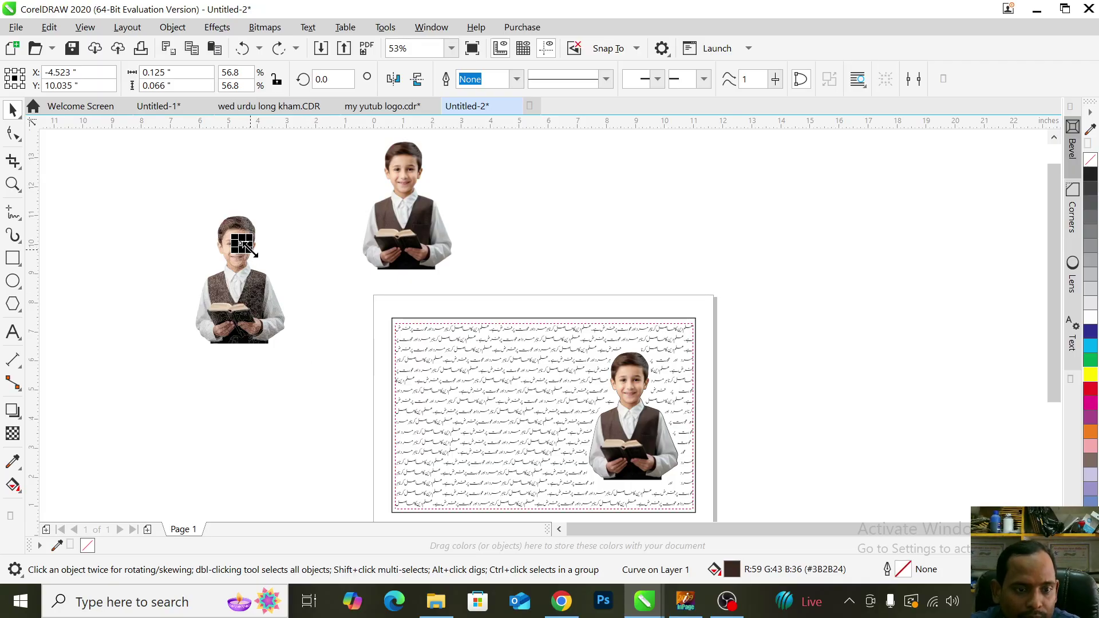
pyautogui.press('Tab')
pyautogui.scroll(5, 243, 237)
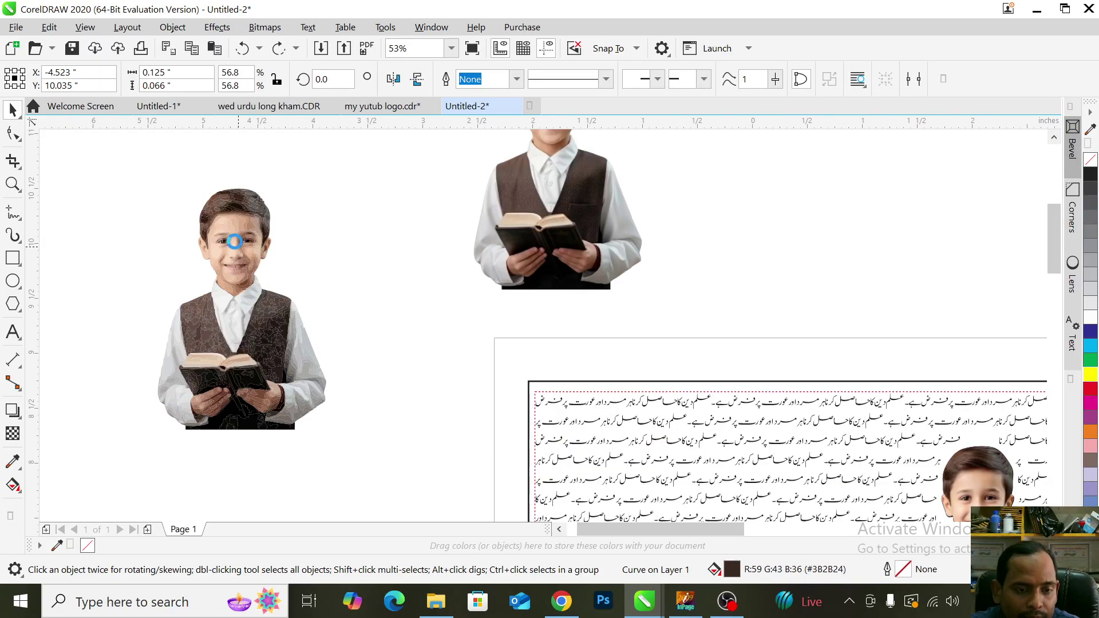
pyautogui.press('Escape')
pyautogui.scroll(3, 257, 269)
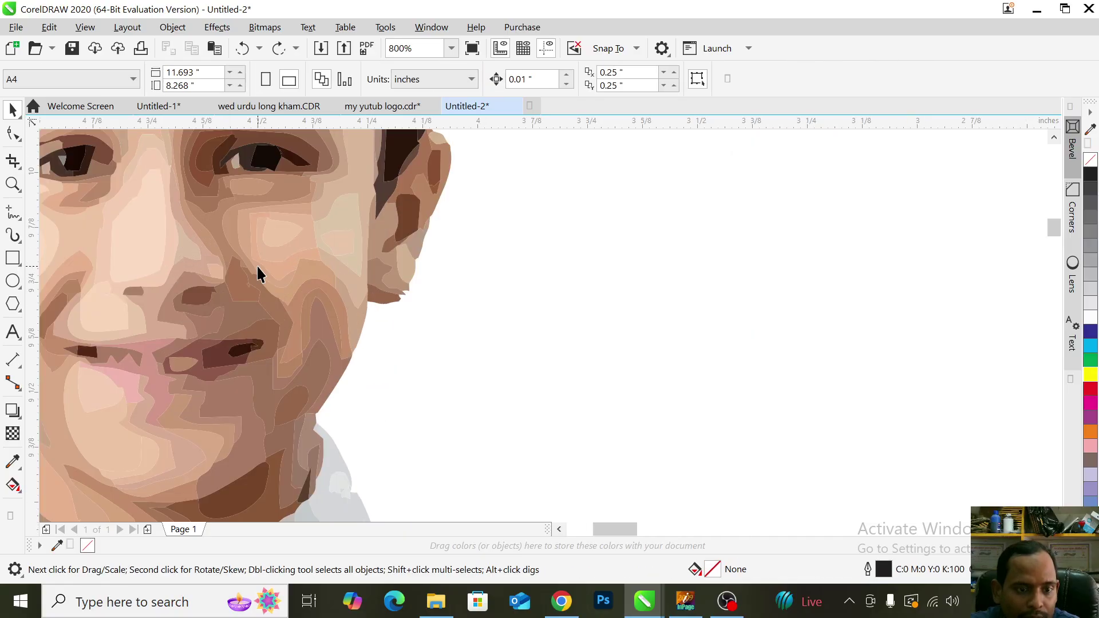
pyautogui.scroll(-3, 246, 280)
pyautogui.scroll(-5, 319, 363)
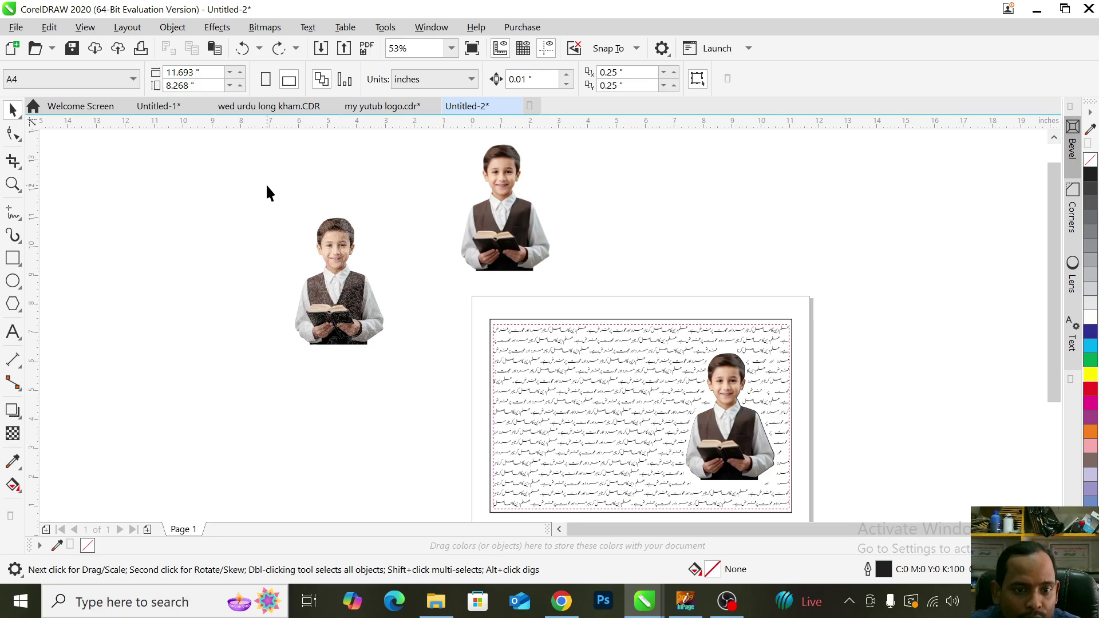
# - Select all the curves of the traced boy and create a boundary around them
pyautogui.moveTo(266, 184)
pyautogui.mouseDown()
pyautogui.moveTo(380, 362)
pyautogui.moveTo(428, 399)
pyautogui.mouseUp()
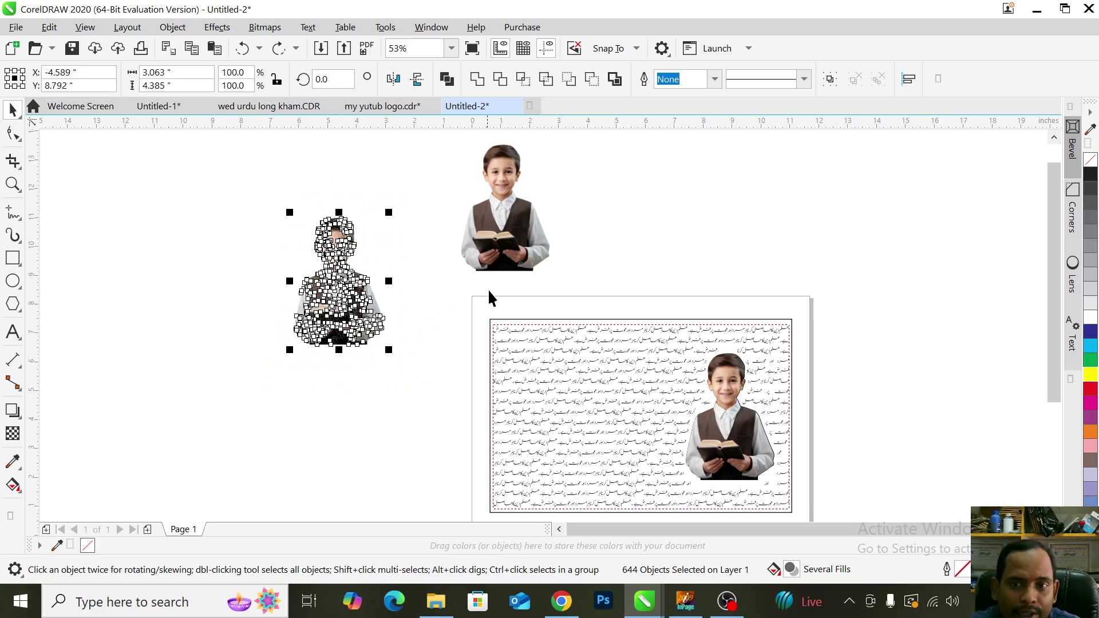
pyautogui.click(615, 83)
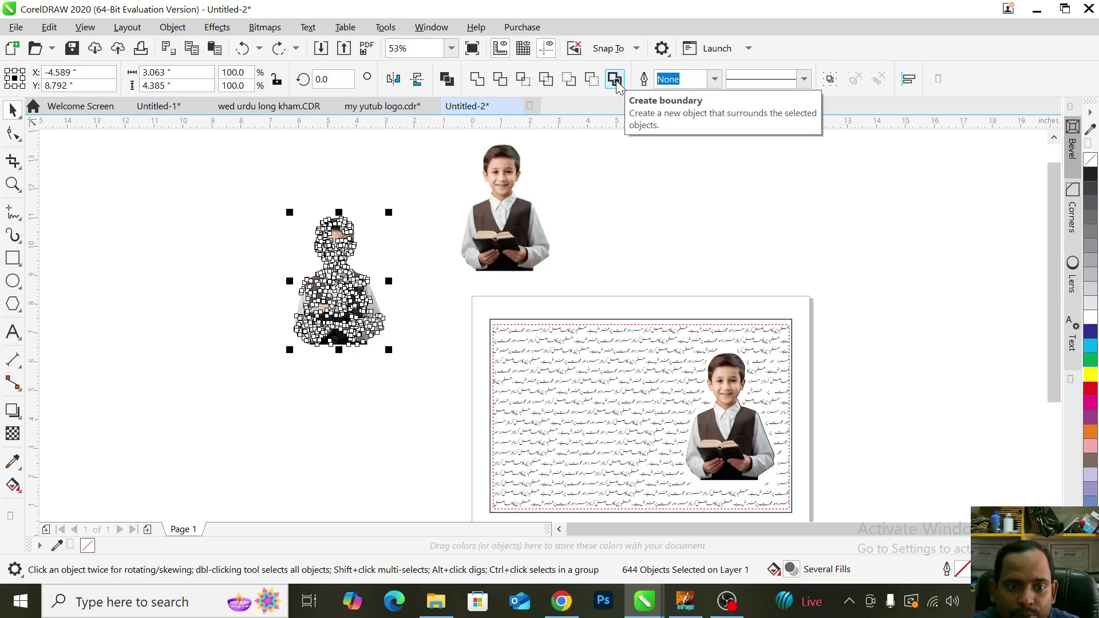
pyautogui.click(615, 80)
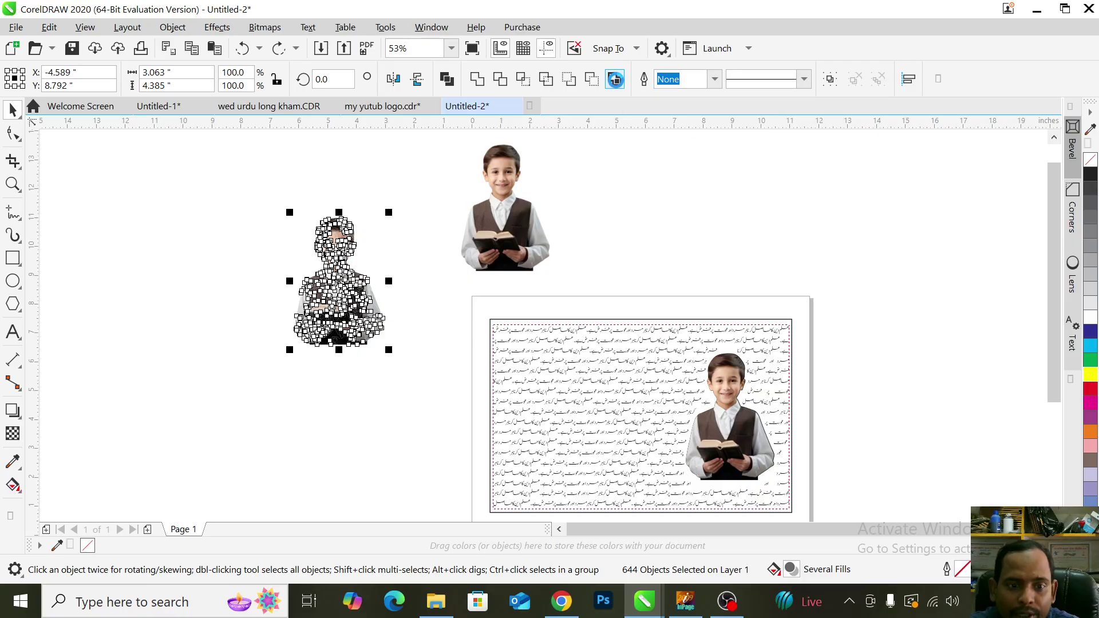
pyautogui.click(420, 301)
# - Pull the boundary outline off the traced picture and place it in the empty area left of the trace
pyautogui.scroll(4, 372, 264)
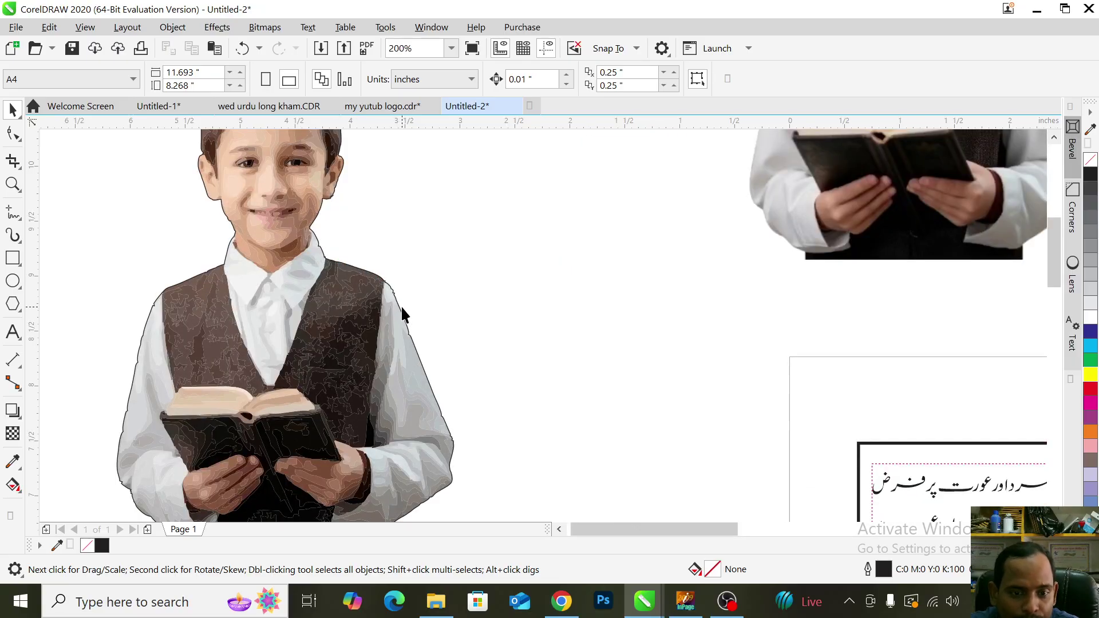
pyautogui.moveTo(403, 311); pyautogui.dragTo(716, 297)
pyautogui.scroll(-1, 644, 324)
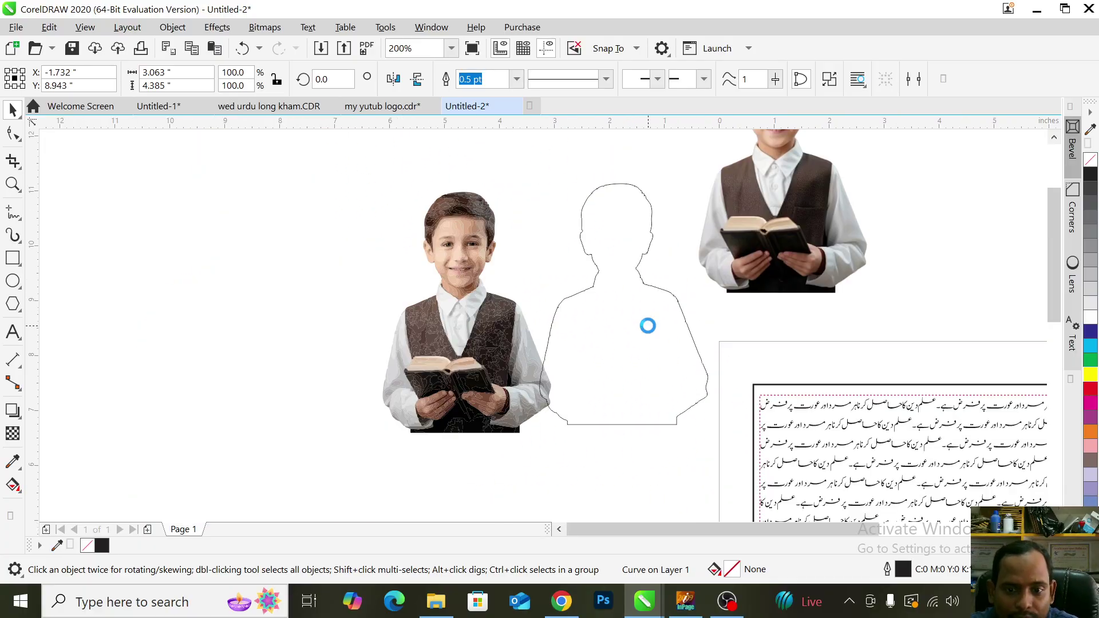
pyautogui.moveTo(640, 345); pyautogui.dragTo(249, 350)
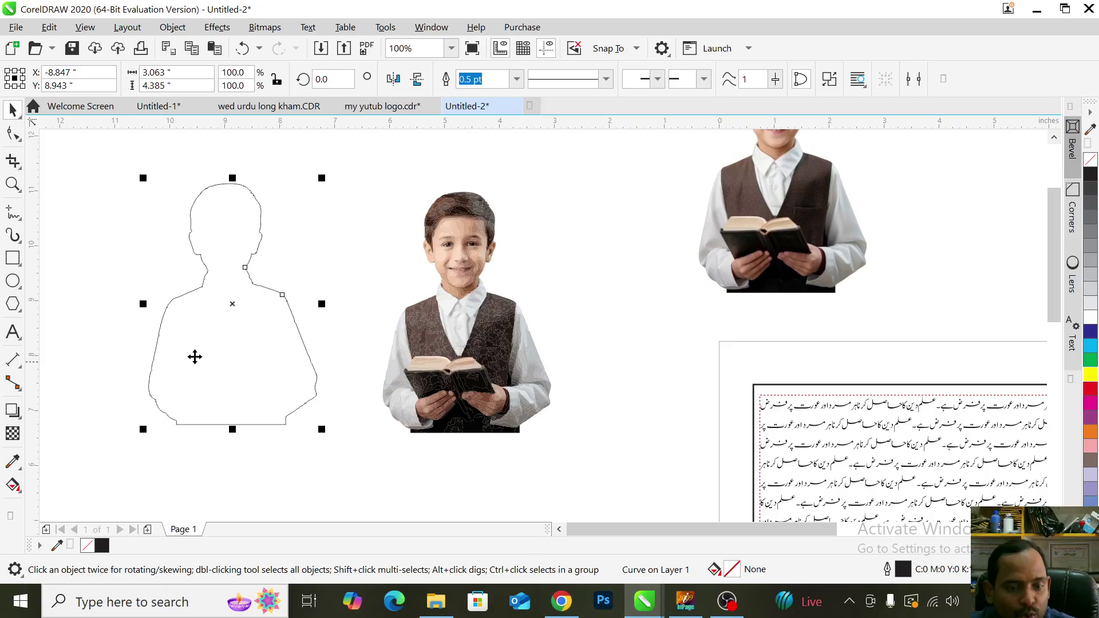
# - Try outlining the spare picture by hand with Bézier points along the sleeves and shoulders, and discard the curve
pyautogui.click(19, 221)
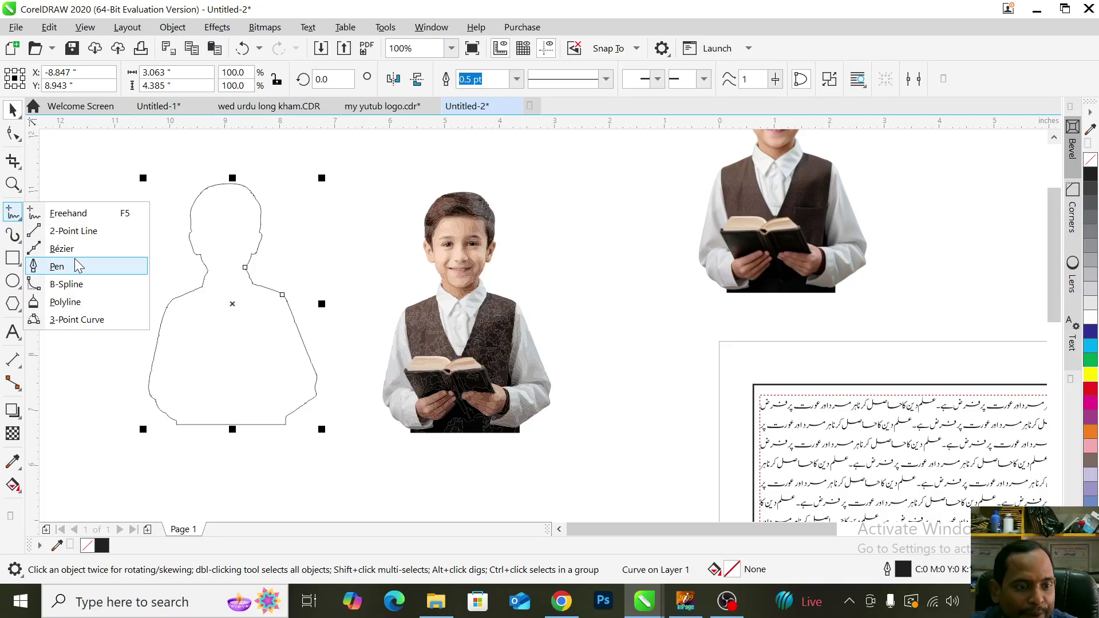
pyautogui.click(68, 213)
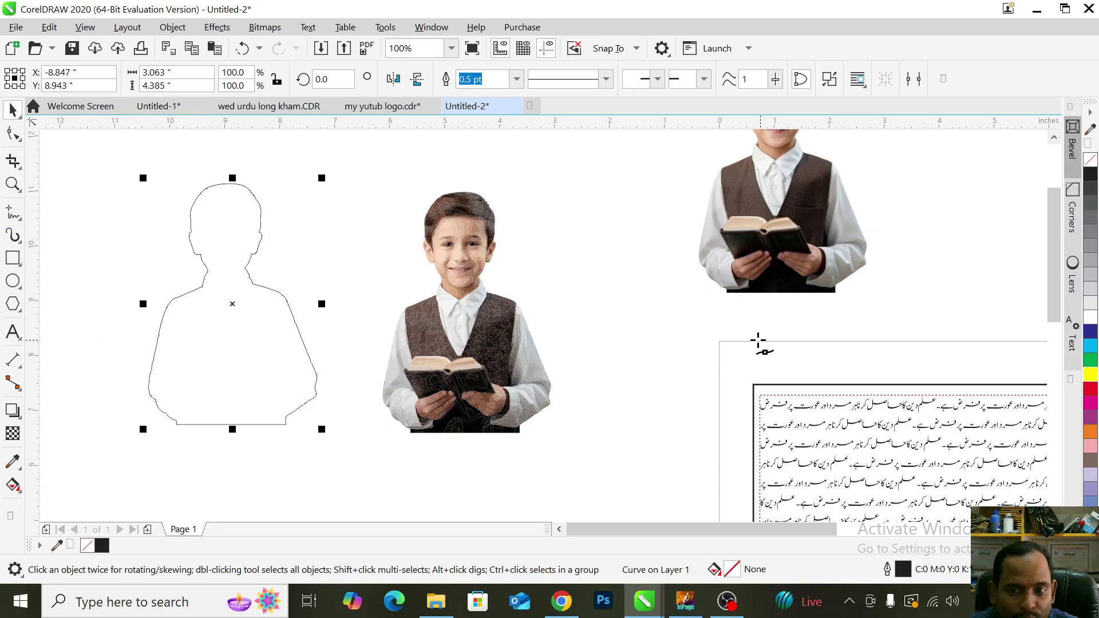
pyautogui.click(734, 285)
pyautogui.click(705, 252)
pyautogui.click(715, 202)
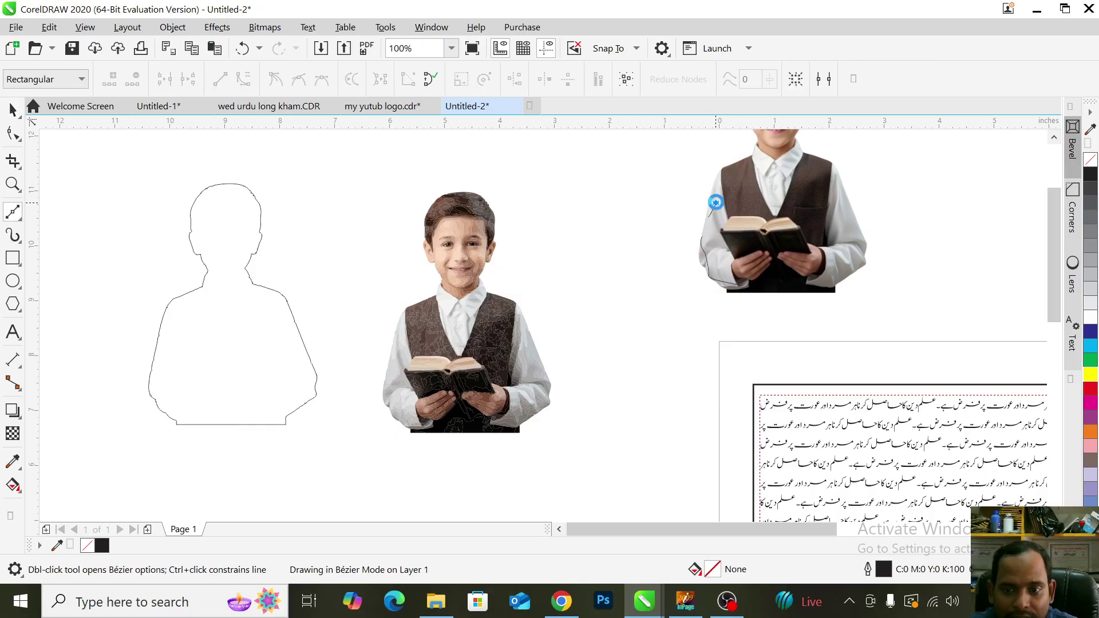
pyautogui.click(723, 188)
pyautogui.click(730, 177)
pyautogui.click(734, 157)
pyautogui.click(754, 146)
pyautogui.click(781, 144)
pyautogui.click(813, 146)
pyautogui.moveTo(851, 199); pyautogui.dragTo(854, 205)
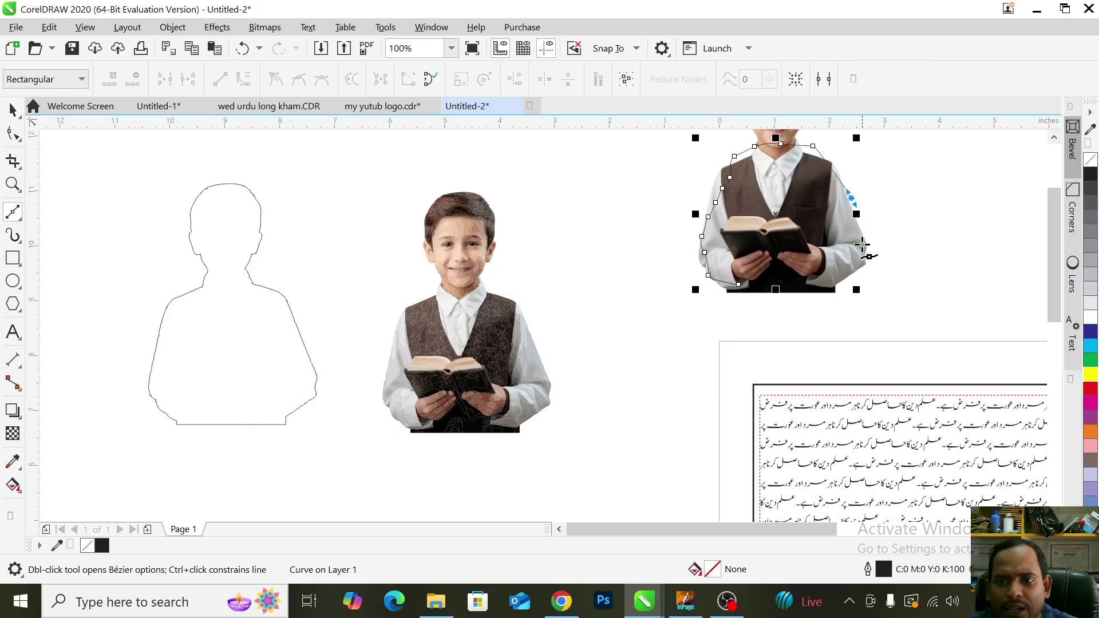
pyautogui.press('space')
pyautogui.click(720, 317)
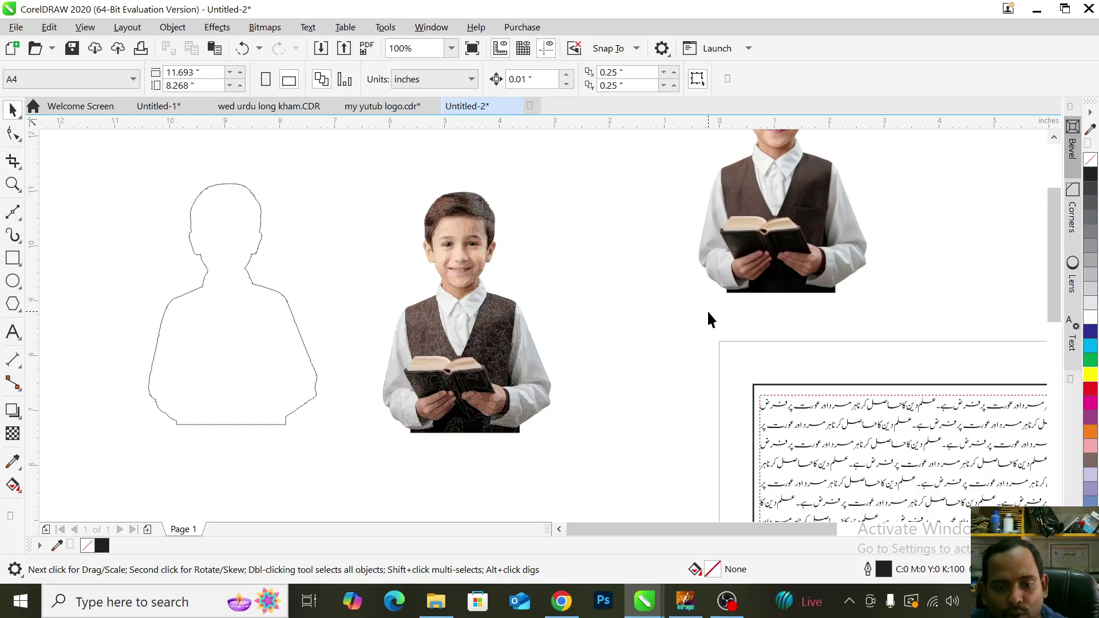
# - Delete the traced curves of the boy and move the silhouette outline closer to the spare picture
pyautogui.click(278, 295)
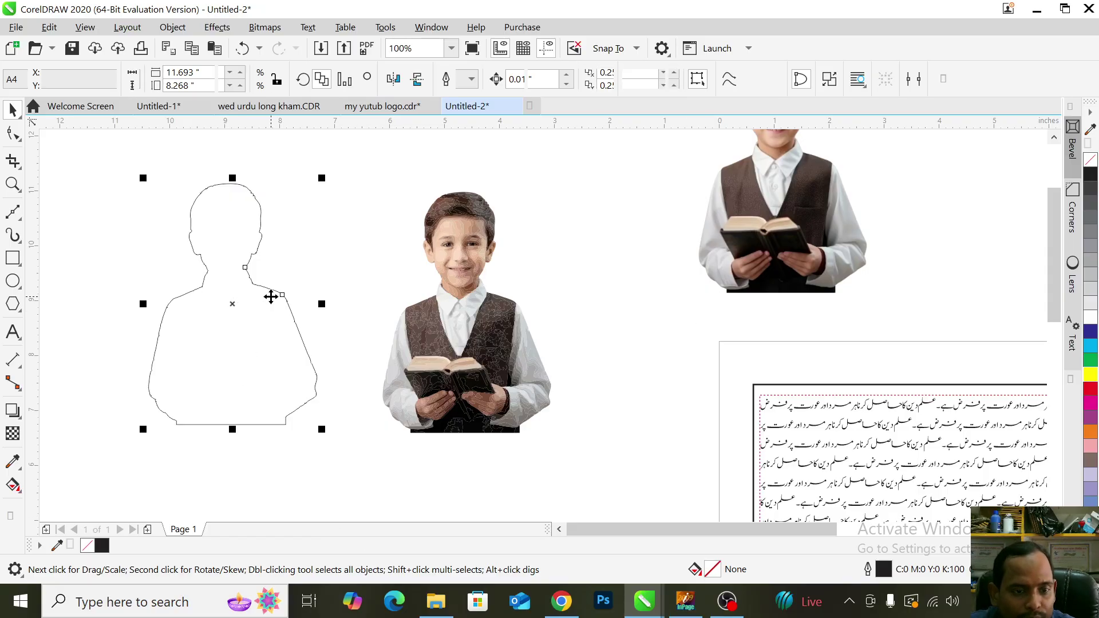
pyautogui.moveTo(343, 162); pyautogui.dragTo(601, 478)
pyautogui.press('Delete')
pyautogui.moveTo(245, 345); pyautogui.dragTo(424, 372)
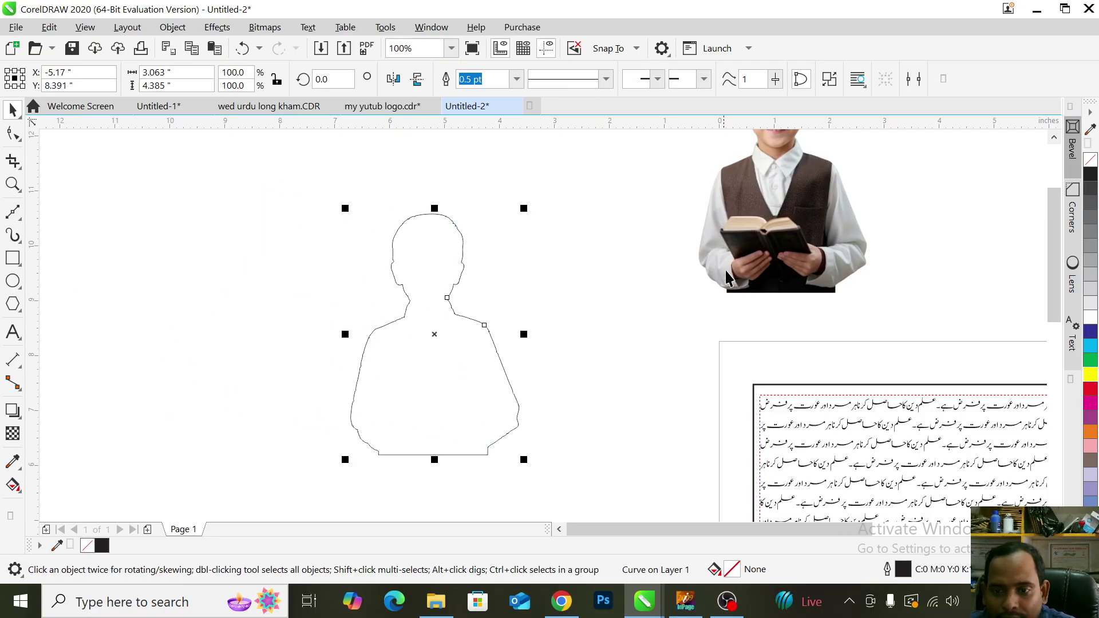
# - Bring the spare picture of the boy closer to the silhouette outline and PowerClip it inside that outline
pyautogui.click(784, 216)
pyautogui.moveTo(783, 216); pyautogui.dragTo(681, 257)
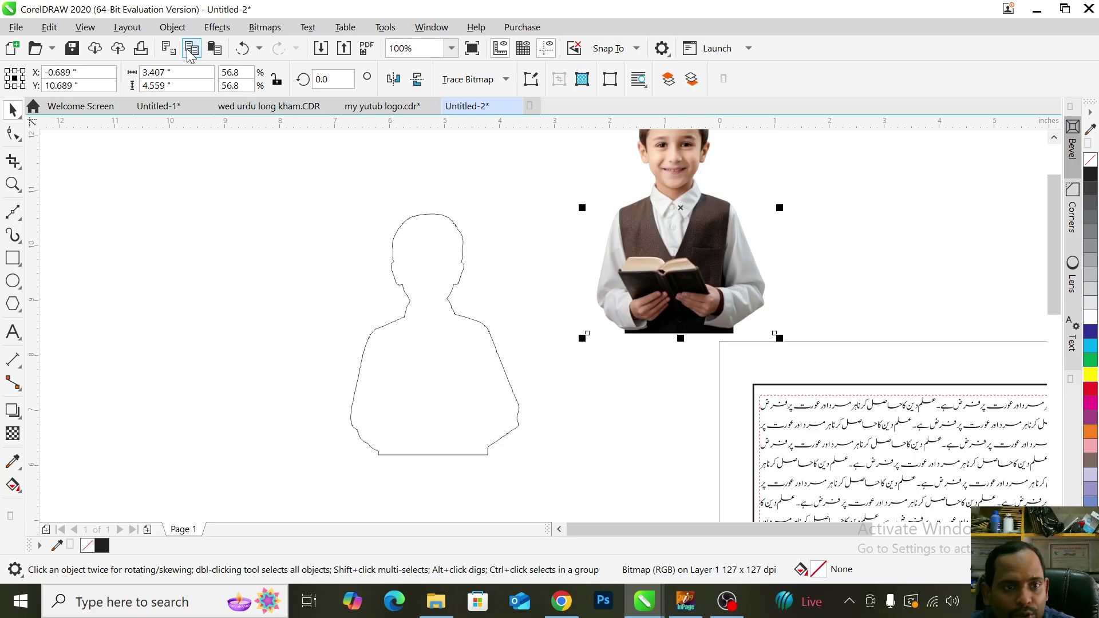
pyautogui.click(182, 29)
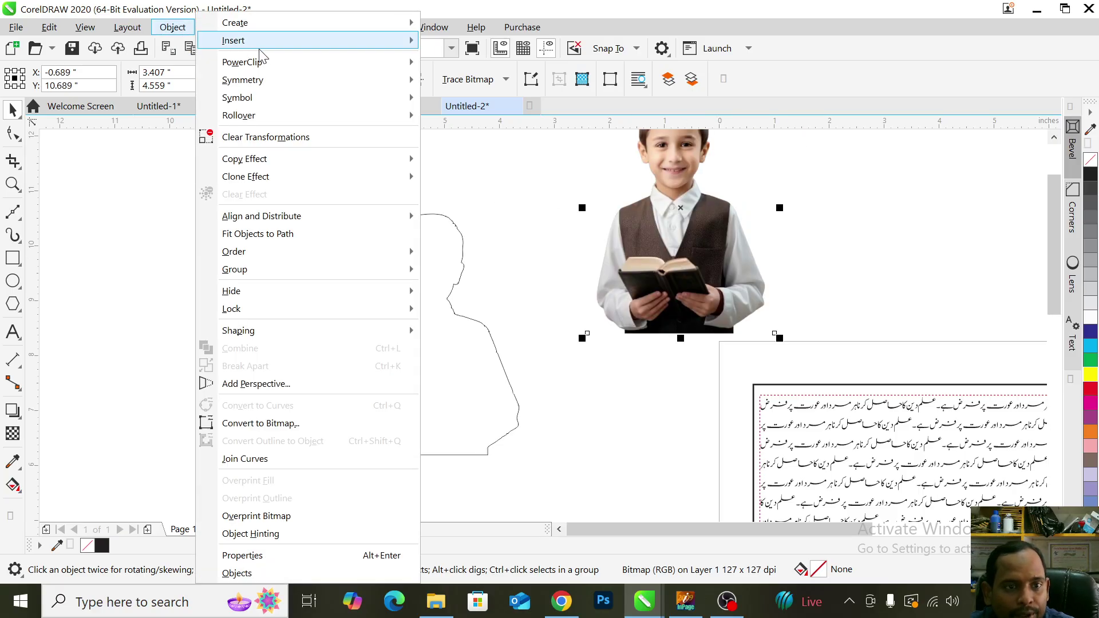
pyautogui.moveTo(280, 62)
pyautogui.click(468, 66)
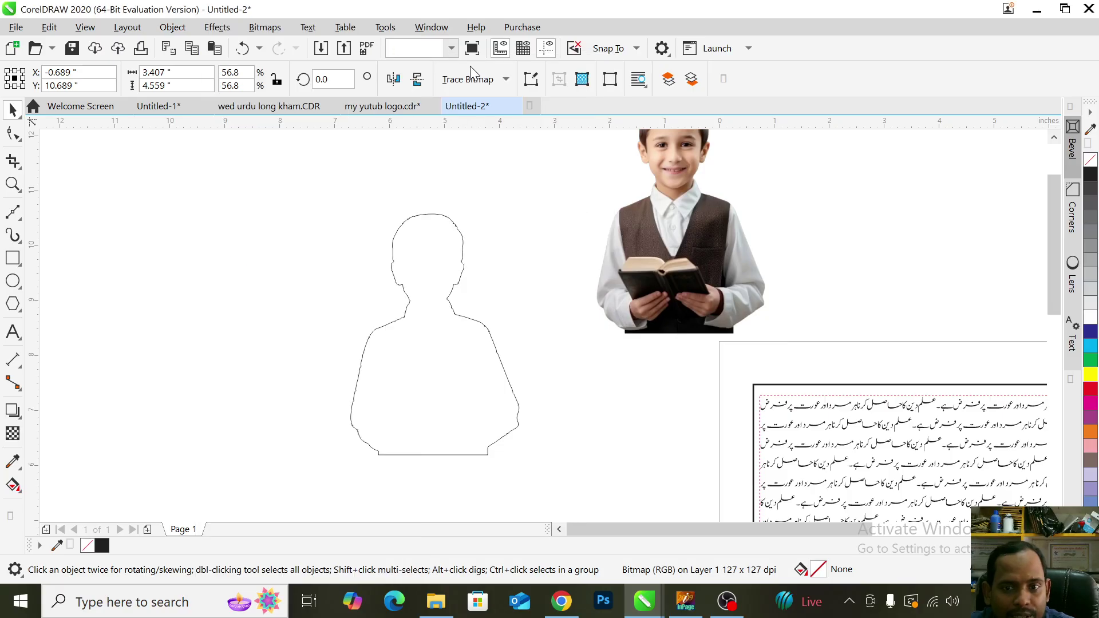
pyautogui.click(416, 270)
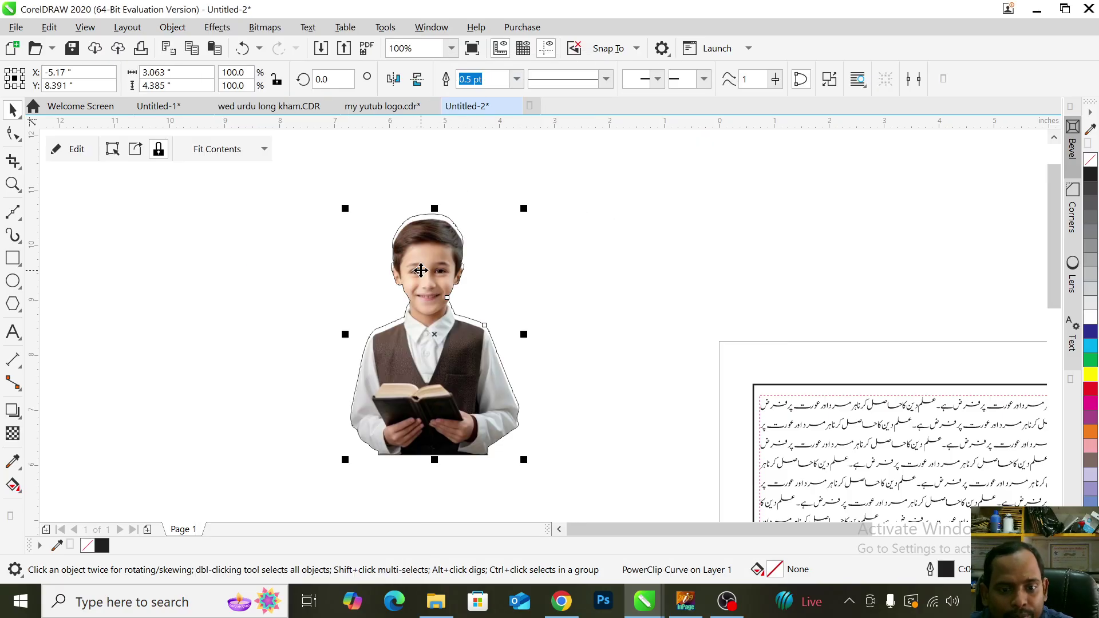
# - Edit the PowerClip contents, nudge the picture up until the hair meets the top of the outline, and finish editing
pyautogui.click(77, 149)
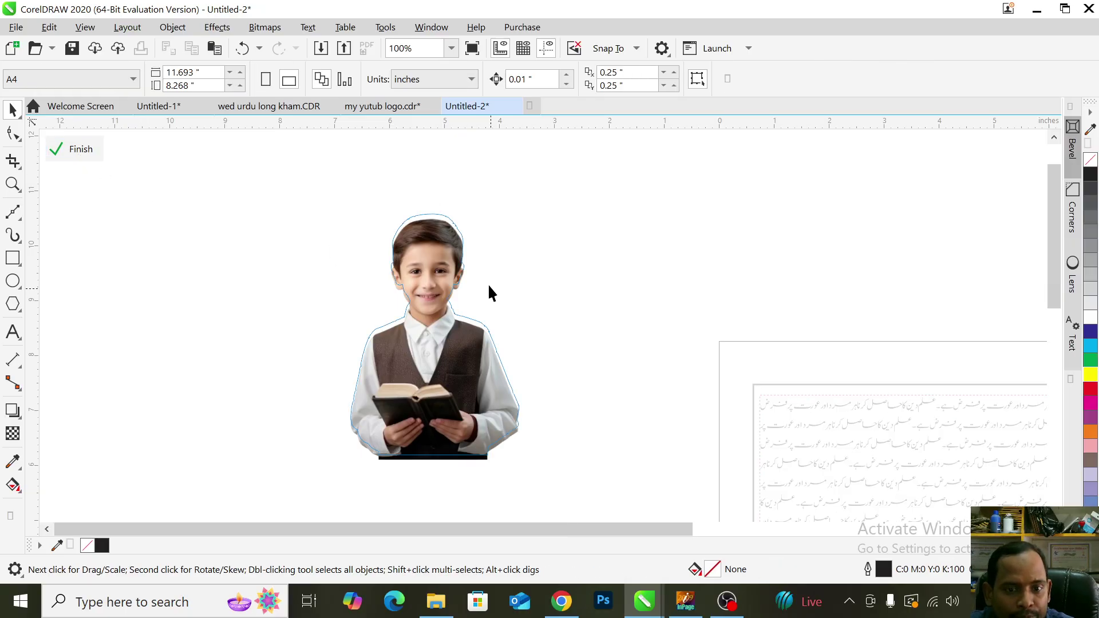
pyautogui.click(425, 246)
pyautogui.scroll(2, 425, 246)
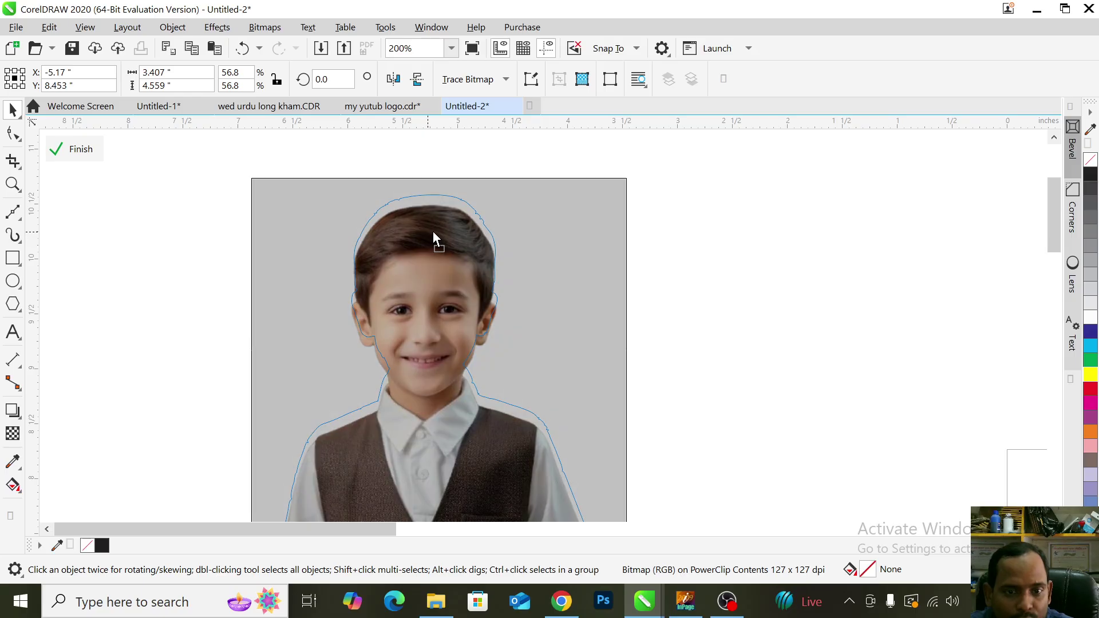
pyautogui.scroll(1, 432, 214)
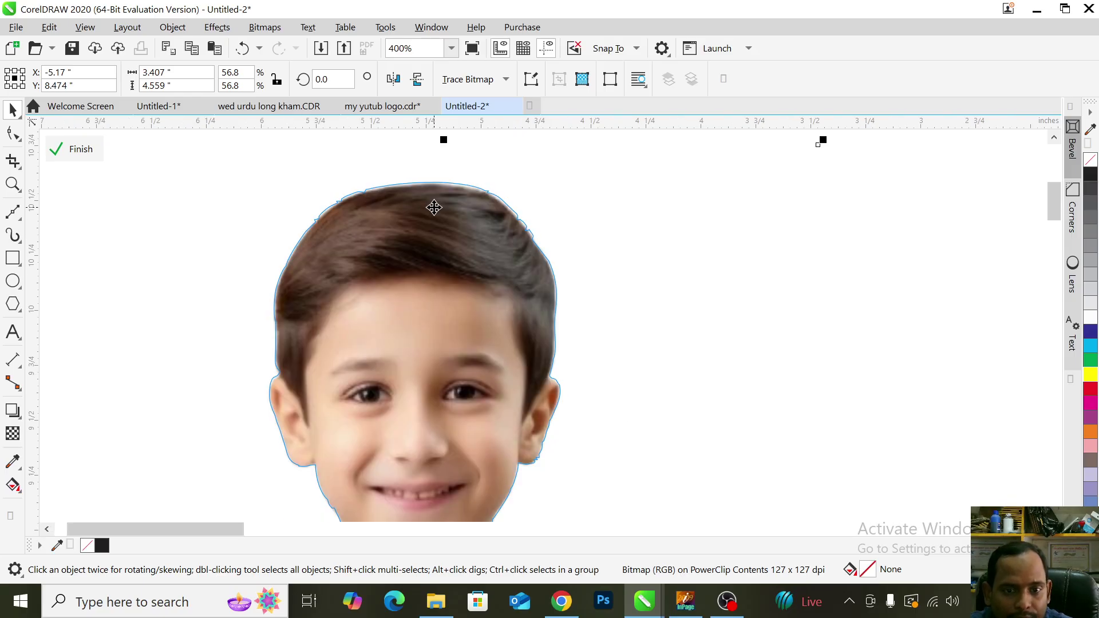
pyautogui.click(431, 214)
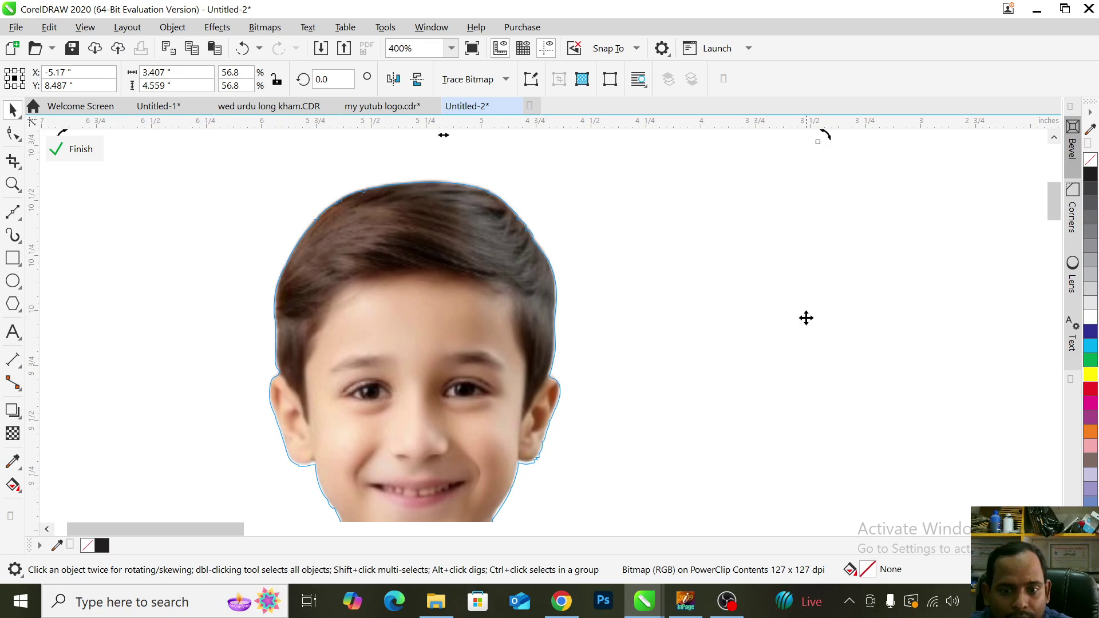
pyautogui.click(78, 151)
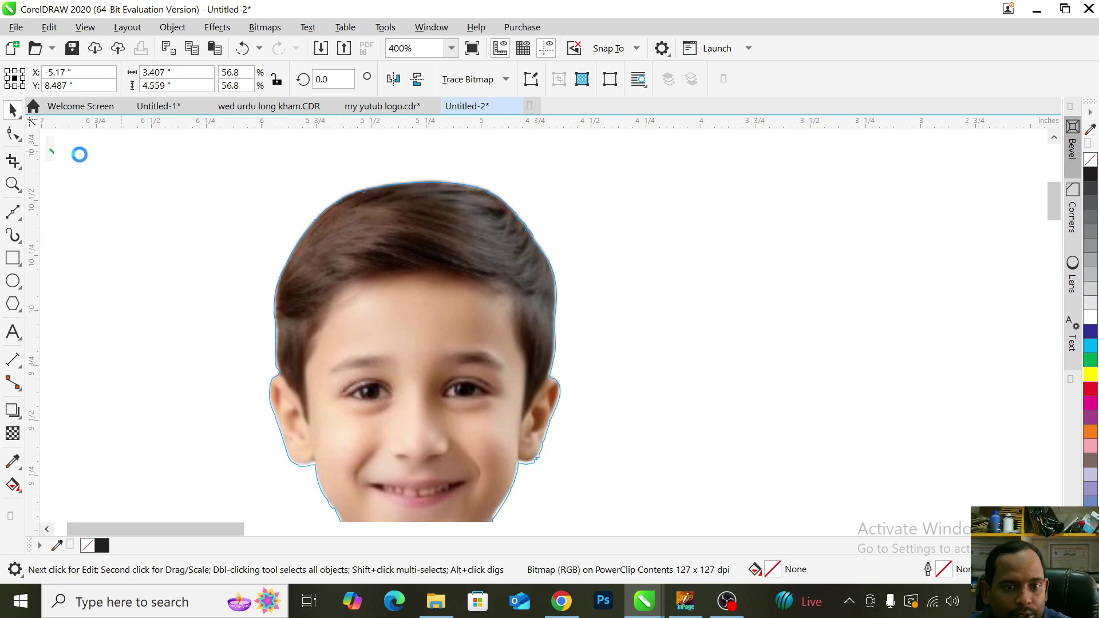
# - Place the clipped picture over the left part of the Urdu text frame and apply the contour Straddle Text wrap
pyautogui.scroll(-3, 581, 366)
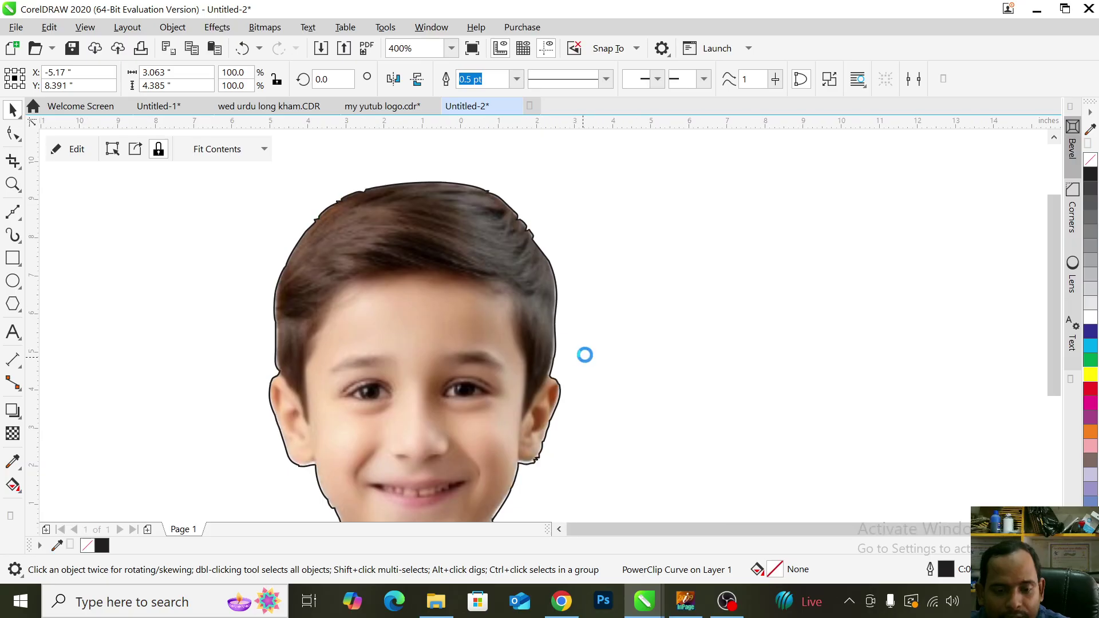
pyautogui.click(273, 212)
pyautogui.moveTo(273, 212); pyautogui.dragTo(581, 394)
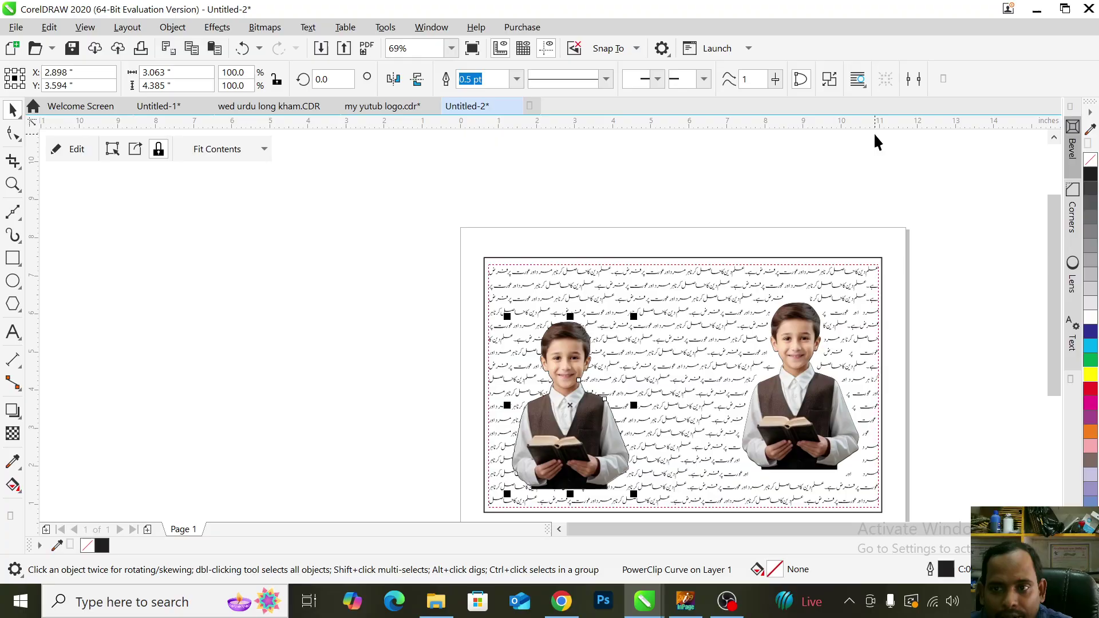
pyautogui.click(866, 86)
pyautogui.click(882, 207)
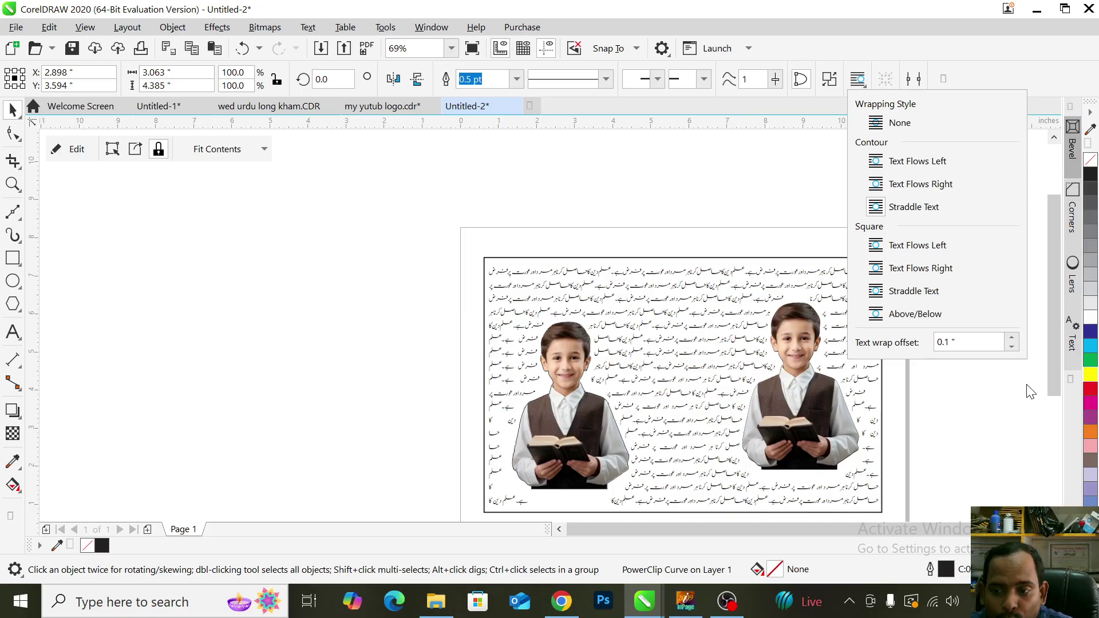
# - Try text wrap offsets of 0.08 and 0.22 inches around the newly placed picture
pyautogui.click(1010, 349)
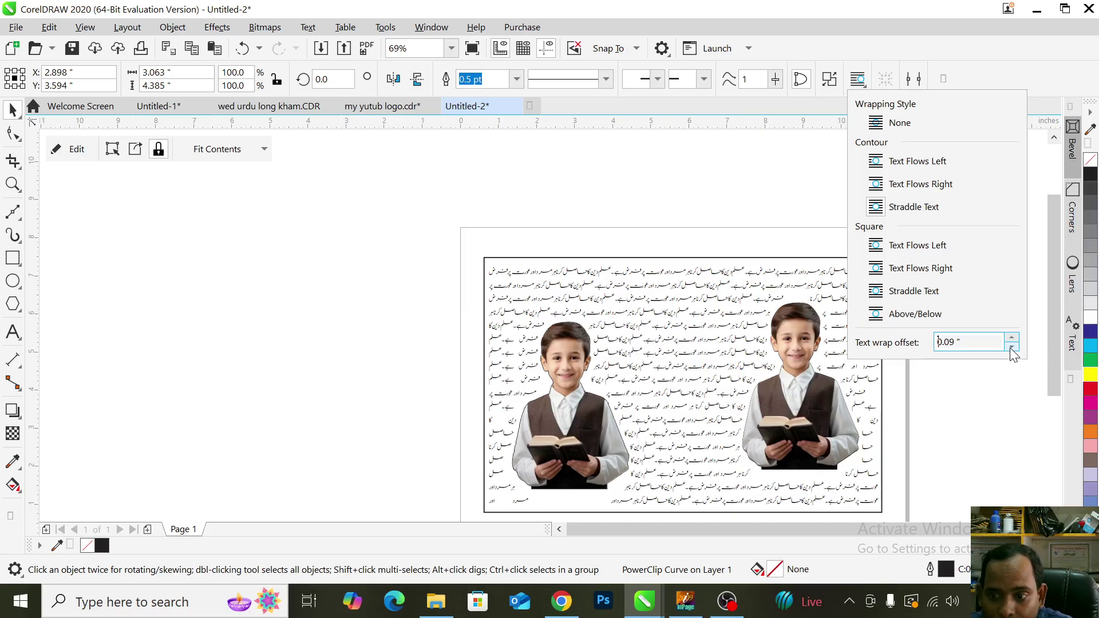
pyautogui.click(1011, 349)
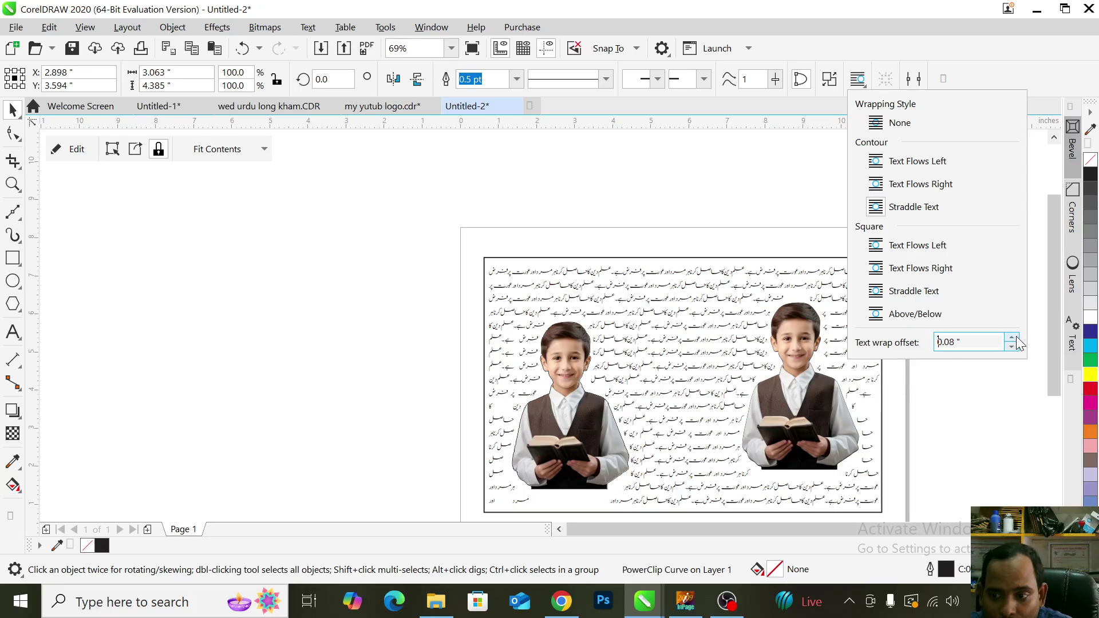
pyautogui.click(1014, 339)
pyautogui.click(1014, 339)
pyautogui.click(1014, 339)
pyautogui.click(1014, 339)
pyautogui.click(1014, 339)
pyautogui.click(1014, 339)
pyautogui.click(1014, 338)
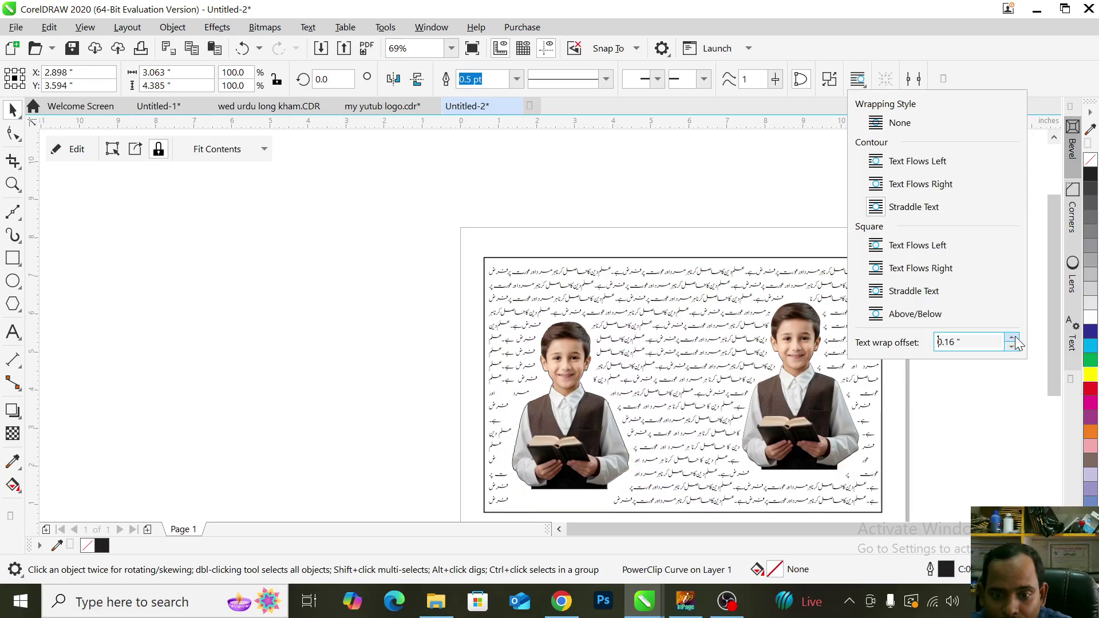
pyautogui.click(1014, 338)
pyautogui.click(1014, 339)
pyautogui.click(1014, 339)
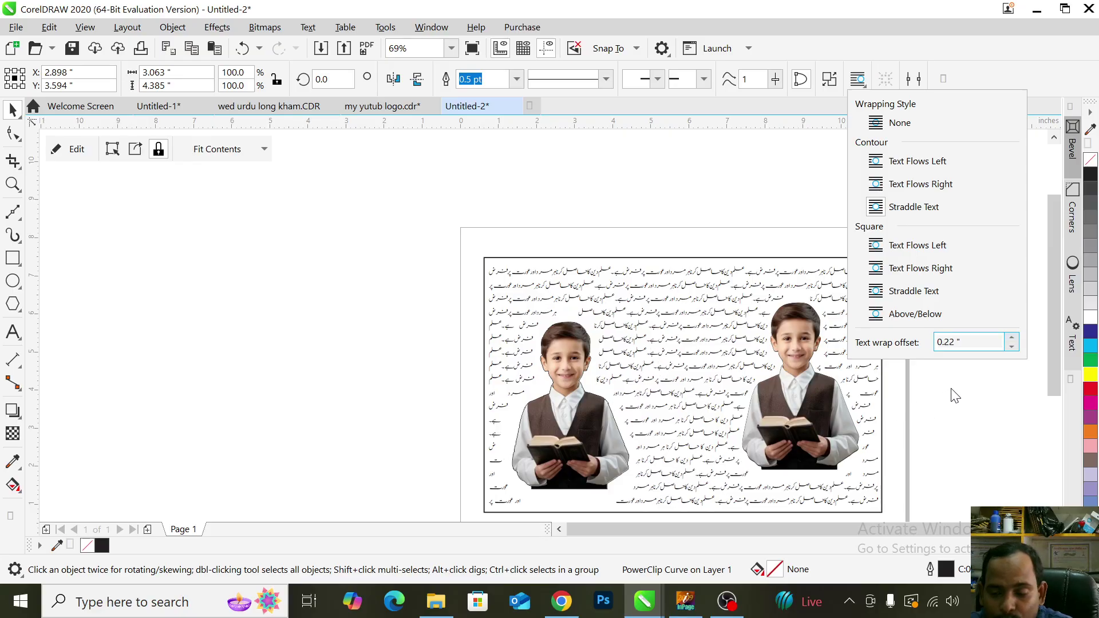
# - Set the text wrap offset around the newly placed picture to 0.1 inches
pyautogui.click(1012, 347)
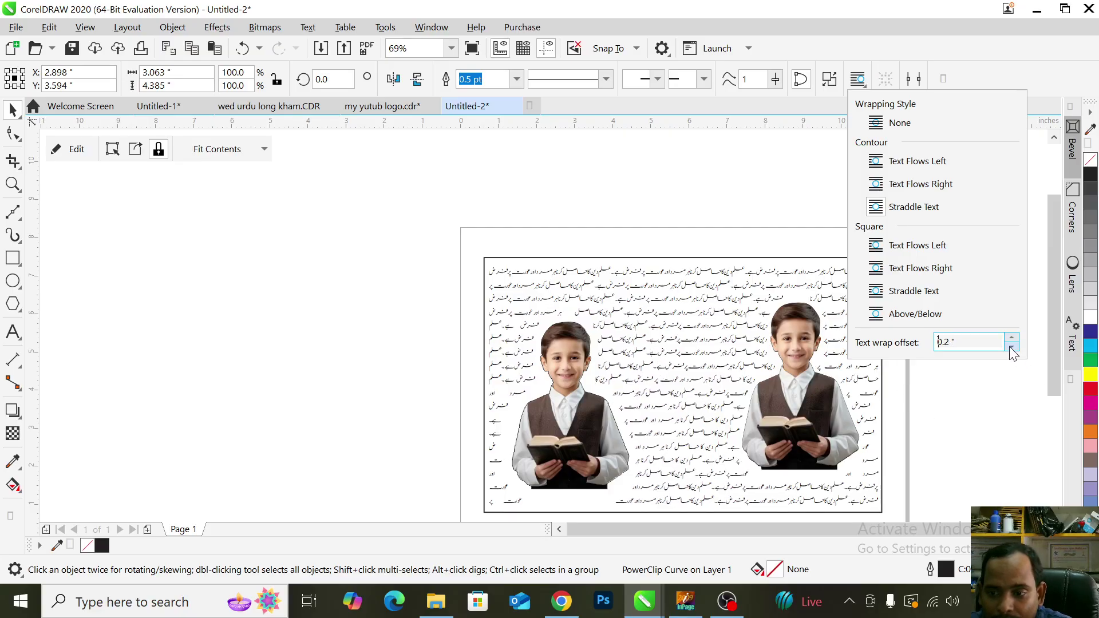
pyautogui.click(1011, 347)
pyautogui.click(1011, 347)
pyautogui.click(1011, 348)
pyautogui.click(1011, 347)
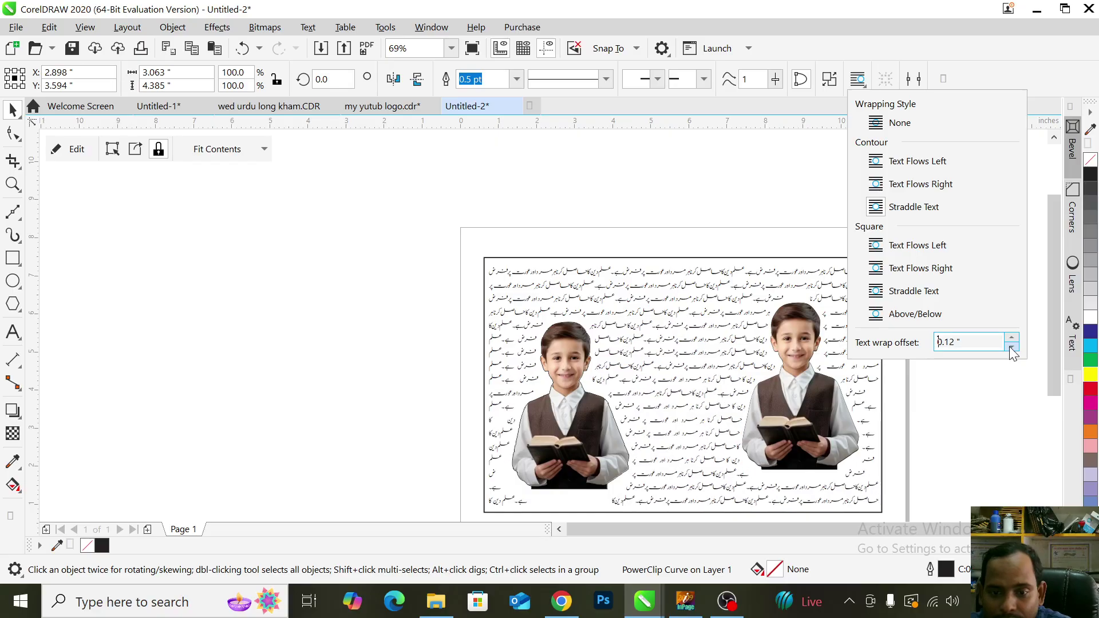
pyautogui.click(1012, 348)
pyautogui.click(1012, 347)
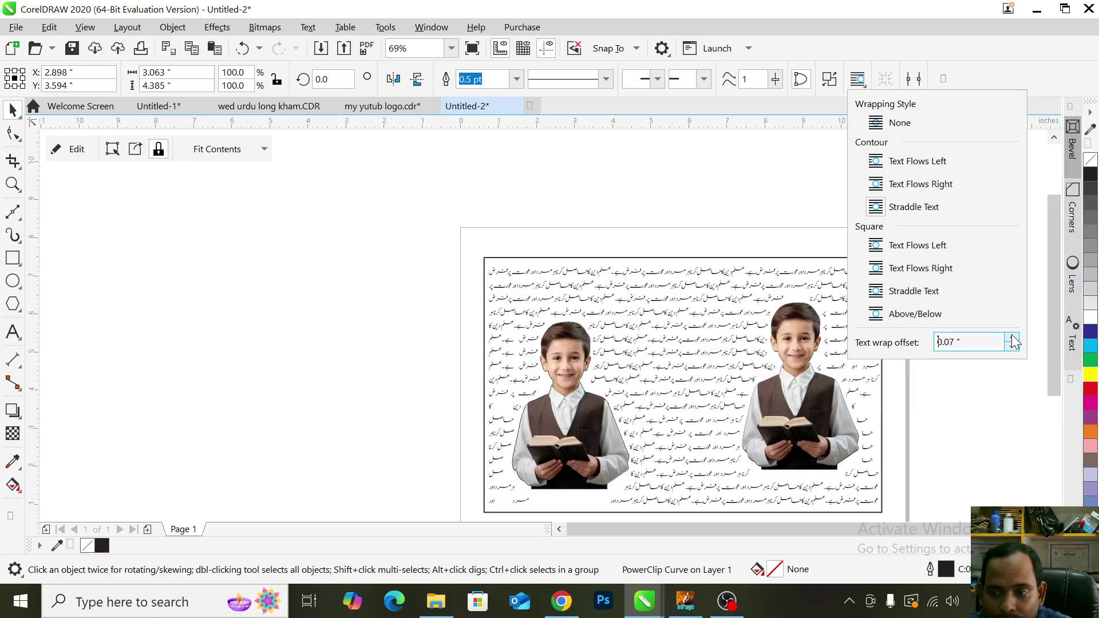
pyautogui.click(1013, 339)
pyautogui.click(1012, 339)
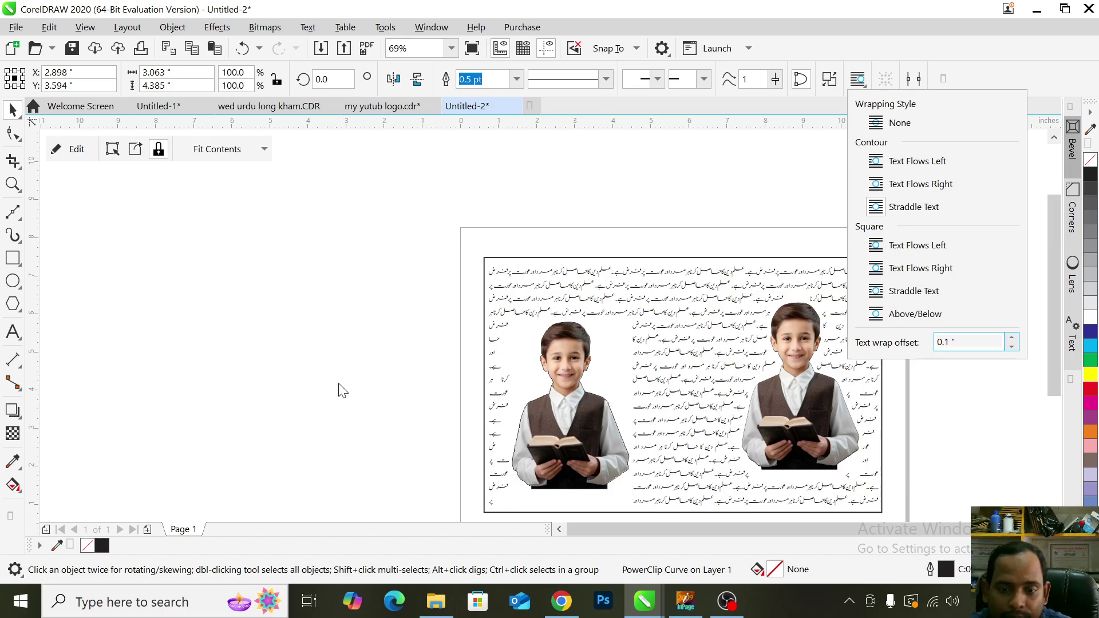
pyautogui.click(342, 347)
# - Move the clipped picture of the boy further right and slightly up within the text frame, nearer its middle
pyautogui.click(569, 412)
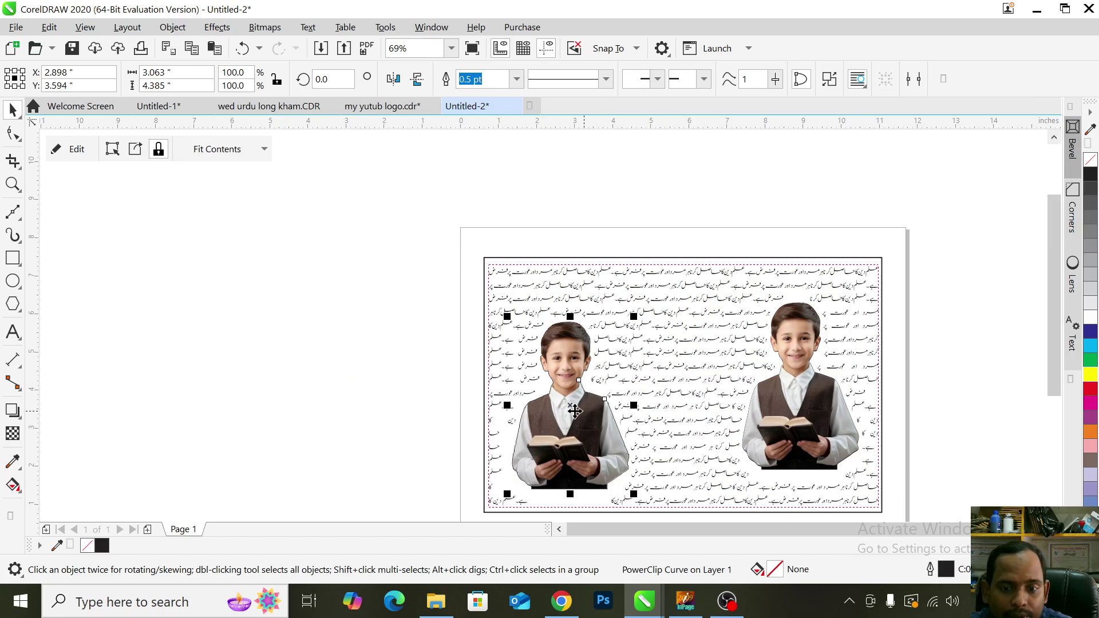
pyautogui.click(305, 384)
pyautogui.click(569, 424)
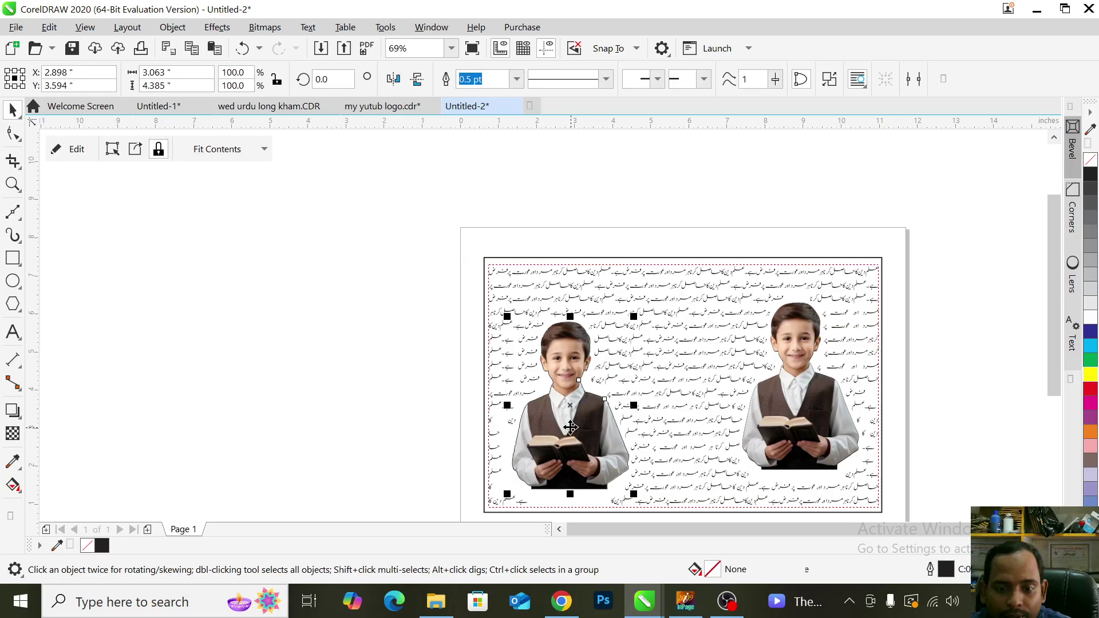
pyautogui.moveTo(570, 424); pyautogui.dragTo(647, 412)
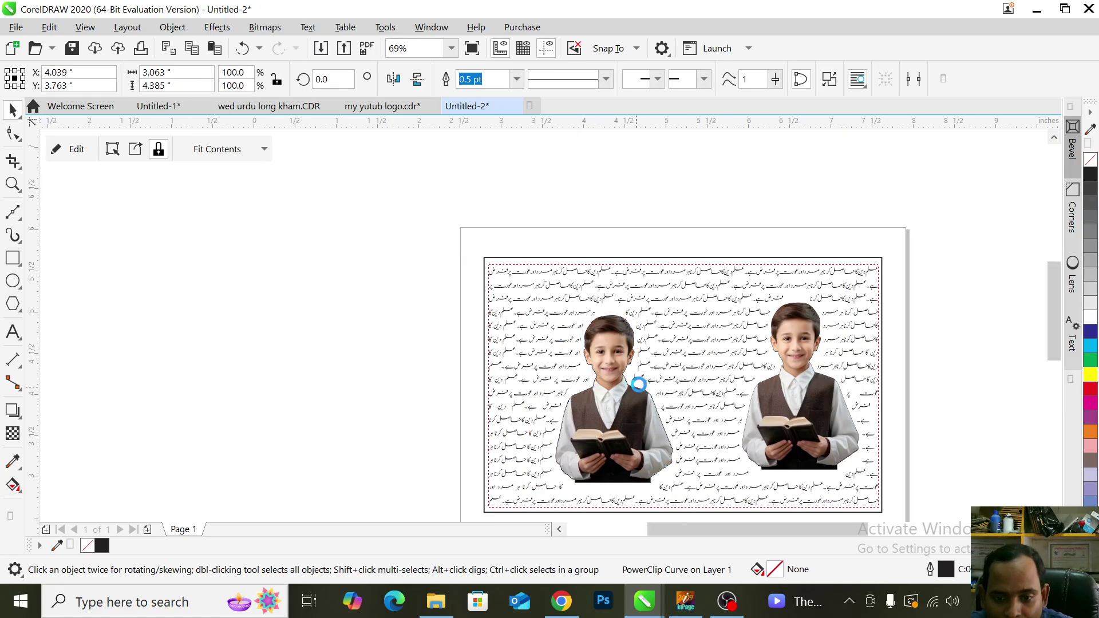
# - Remove the outline from the repositioned picture and deselect it
pyautogui.scroll(5, 649, 413)
pyautogui.scroll(-5, 581, 418)
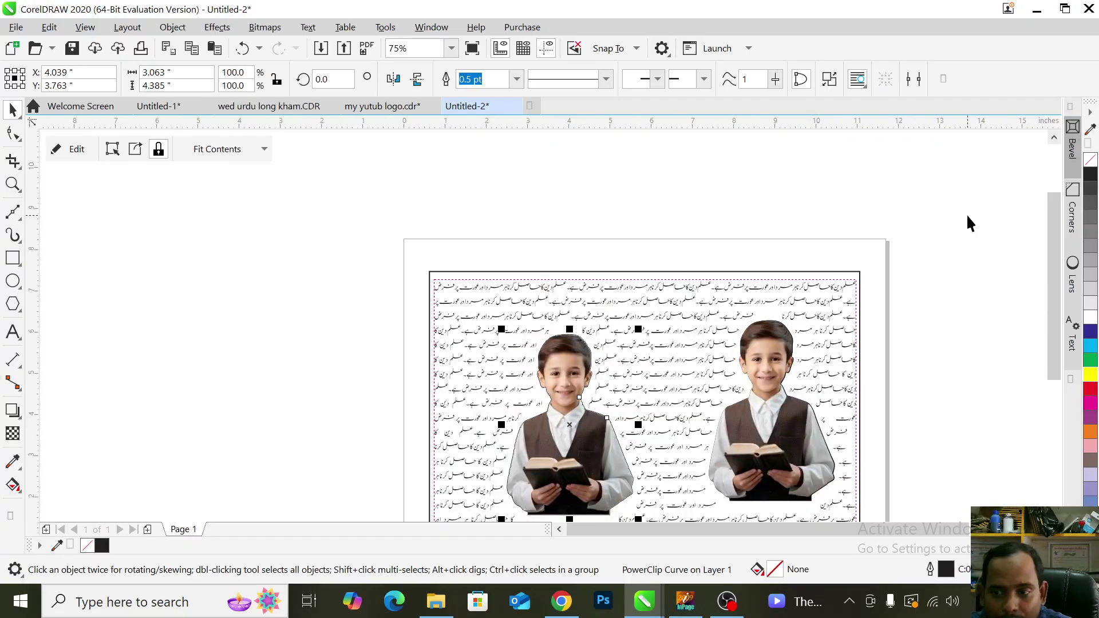
pyautogui.press('Escape')
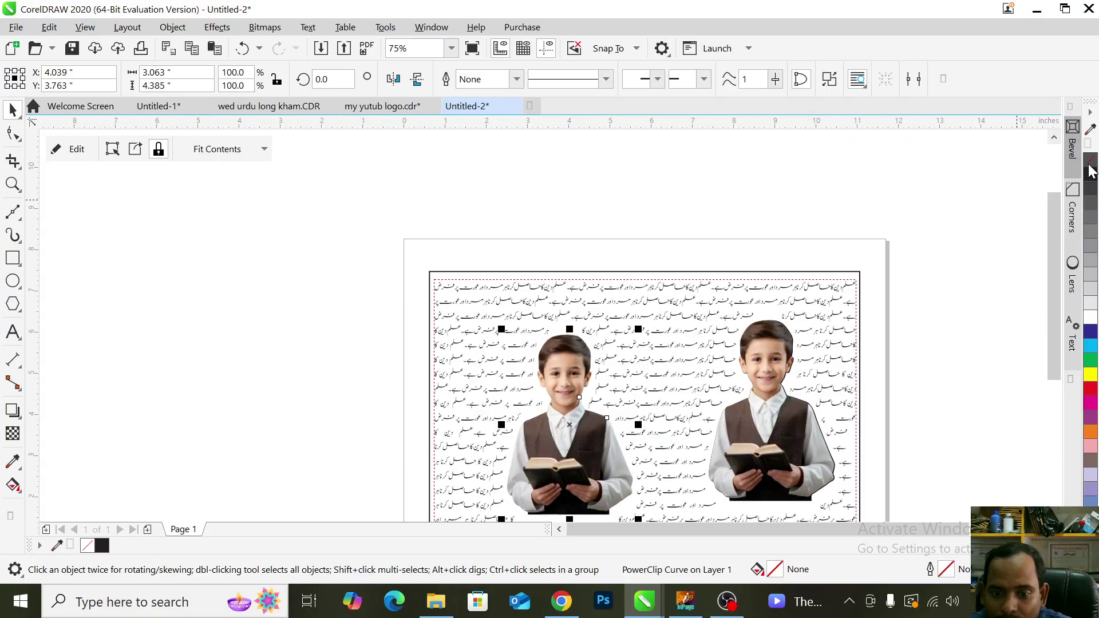
pyautogui.click(580, 478)
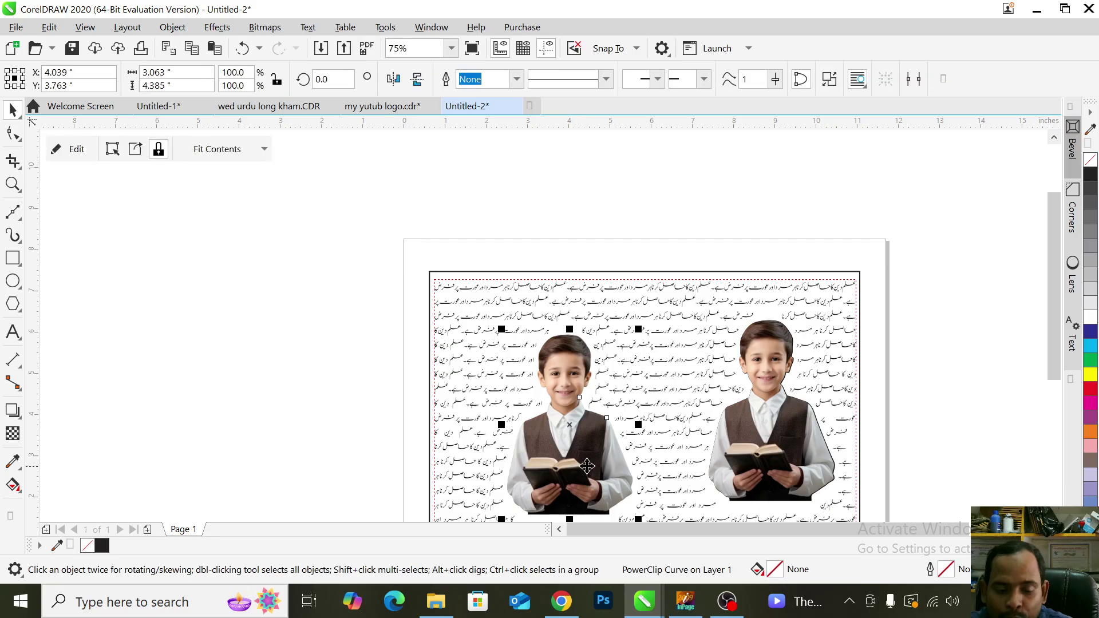
pyautogui.scroll(1, 585, 470)
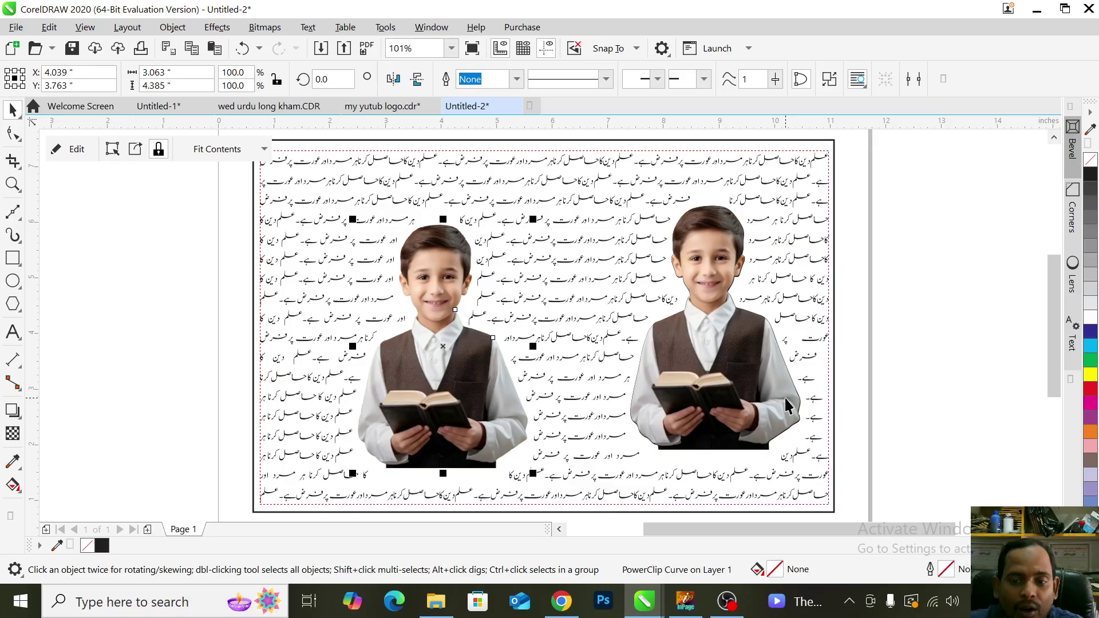
pyautogui.click(904, 396)
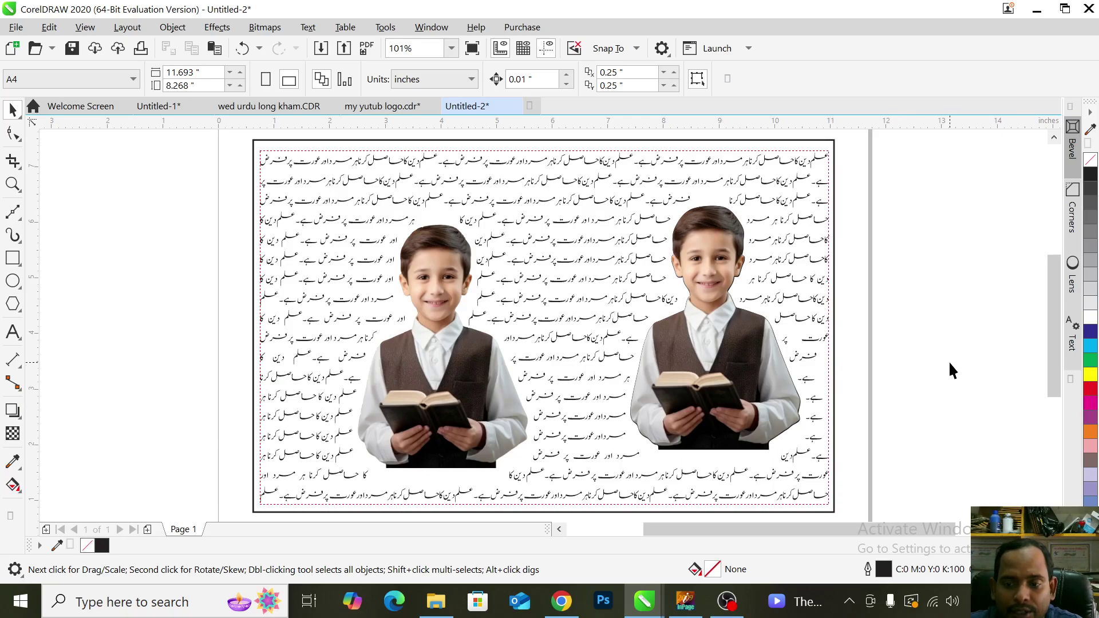
# - Switch to Chrome to view the header of the Graphic Skills 4 u YouTube channel, and return to the CorelDRAW document
pyautogui.click(562, 601)
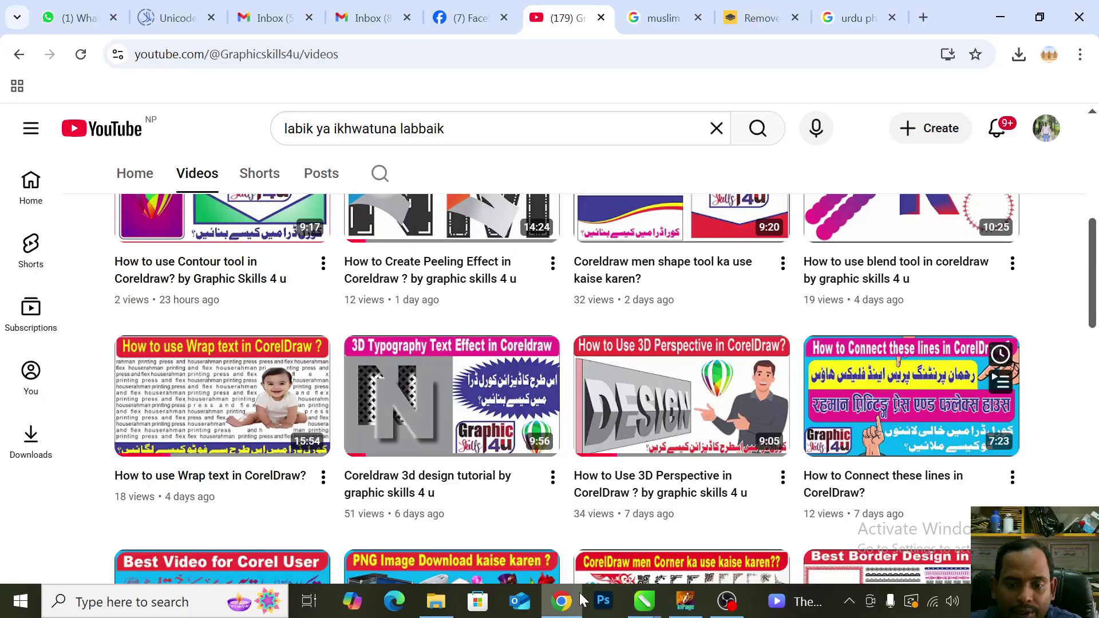
pyautogui.scroll(8, 508, 427)
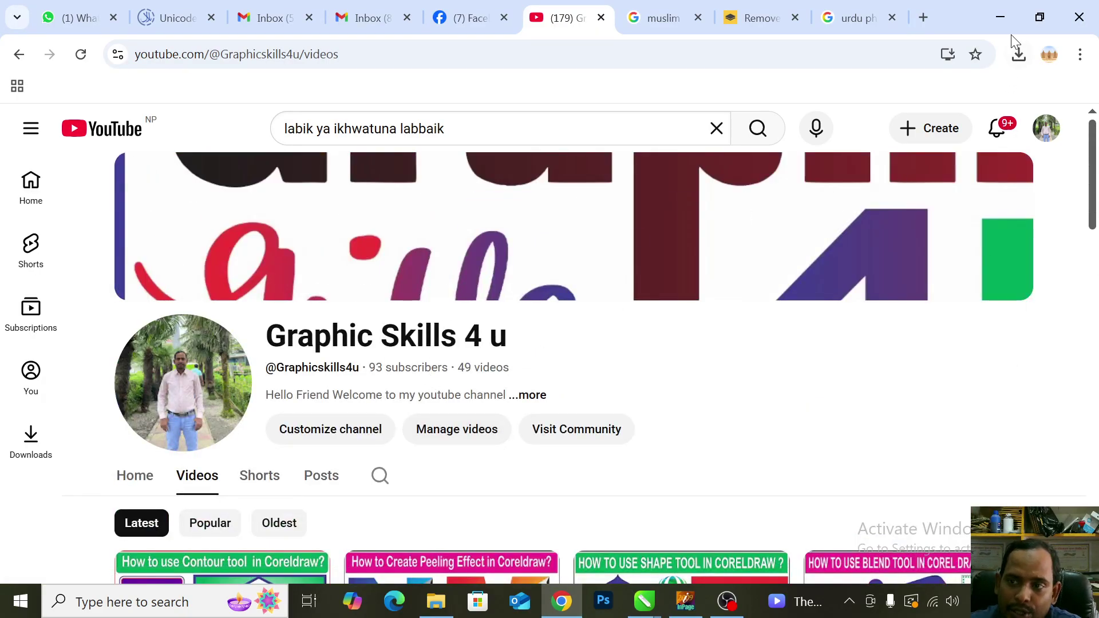
pyautogui.click(1001, 18)
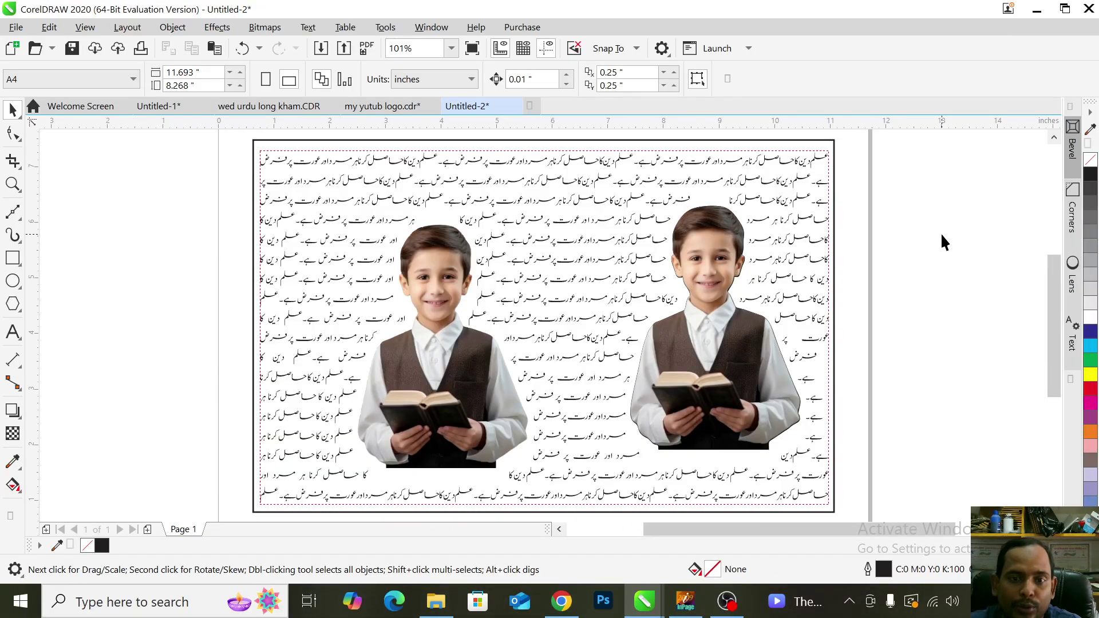